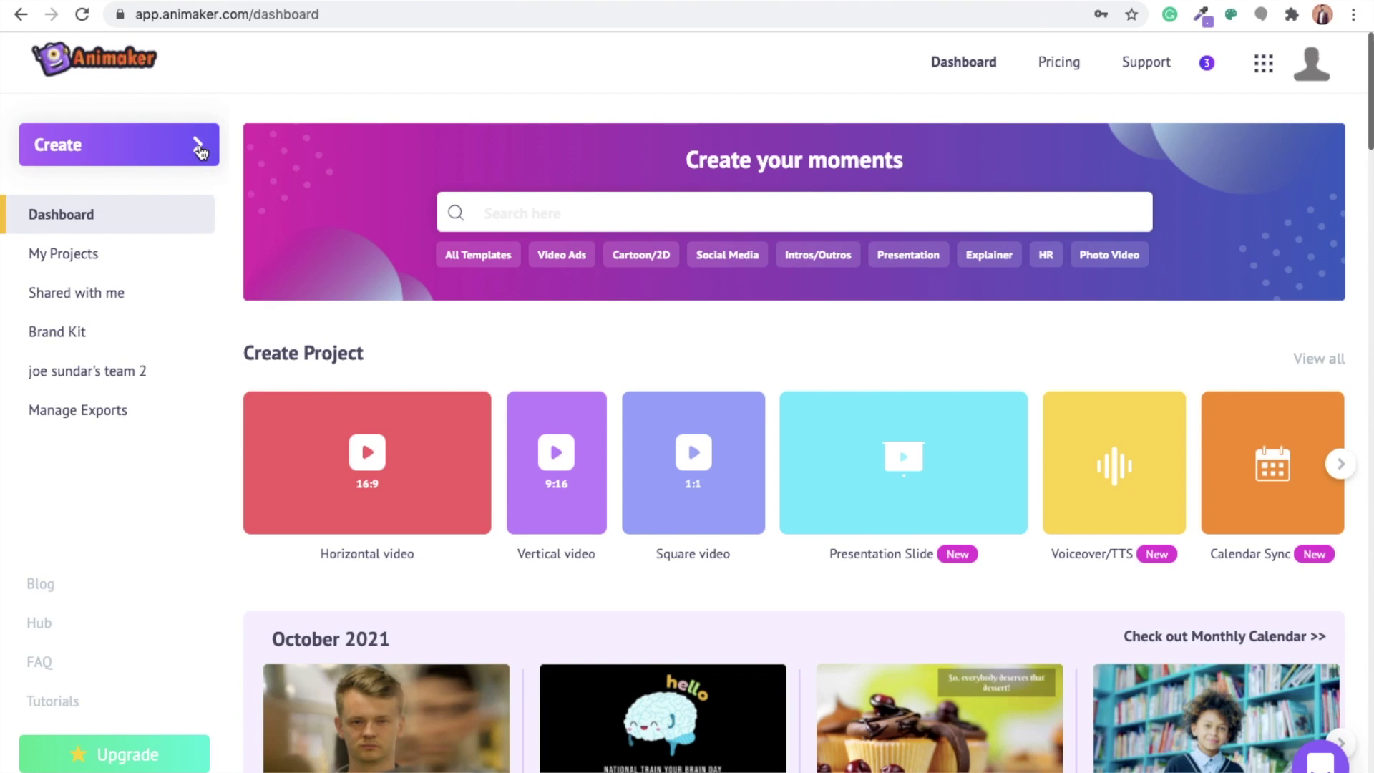
Start a new custom character with the She gender and the curly afro-haired look
{"action": "left_click", "coordinate": [201, 149]}
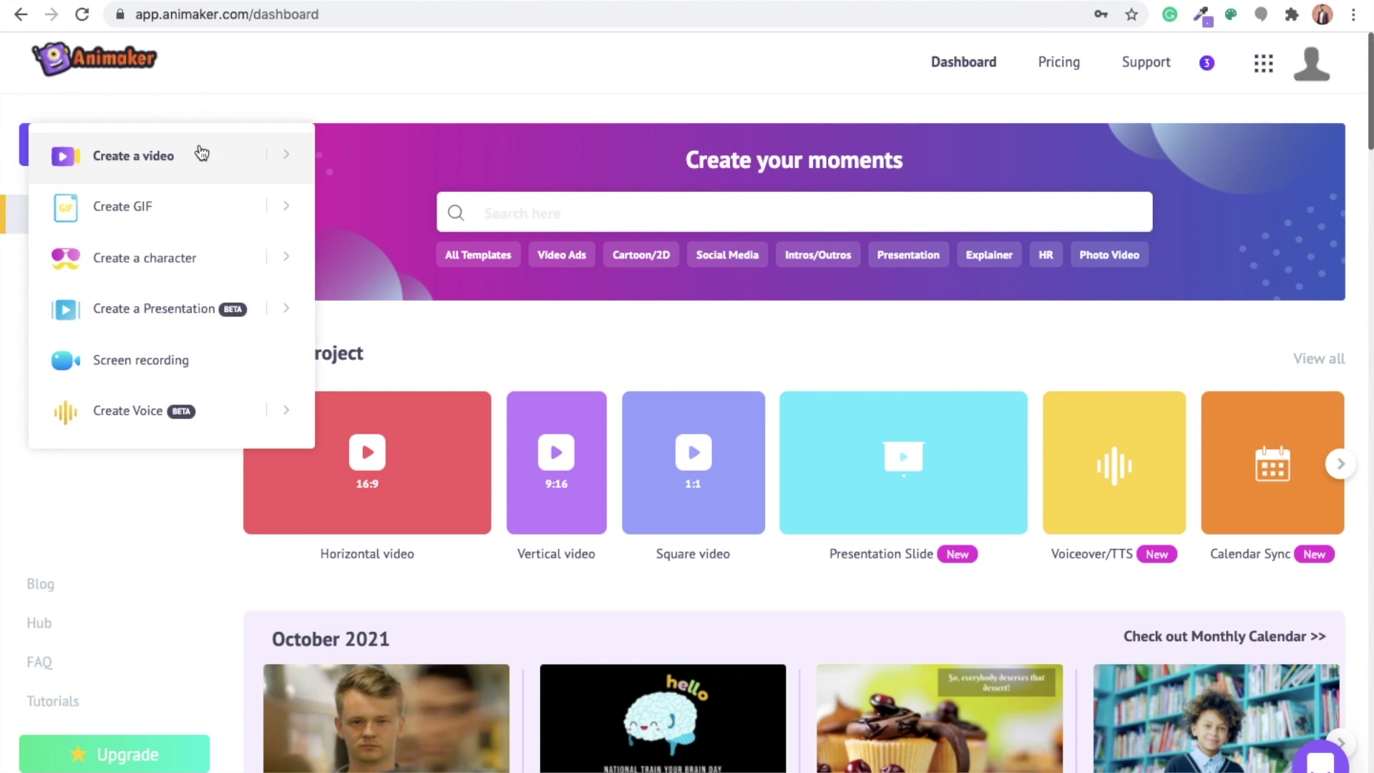
{"action": "left_click", "coordinate": [176, 259]}
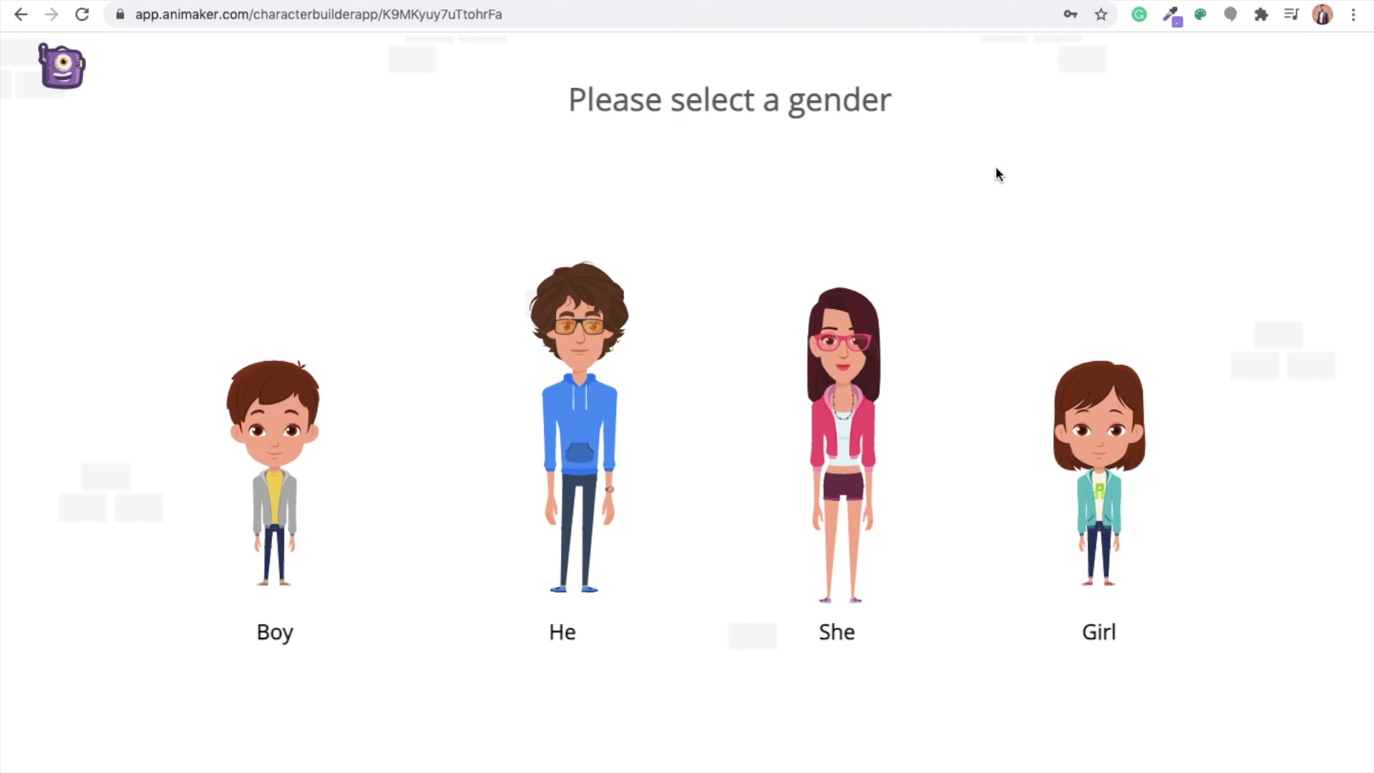
{"action": "left_click", "coordinate": [869, 355]}
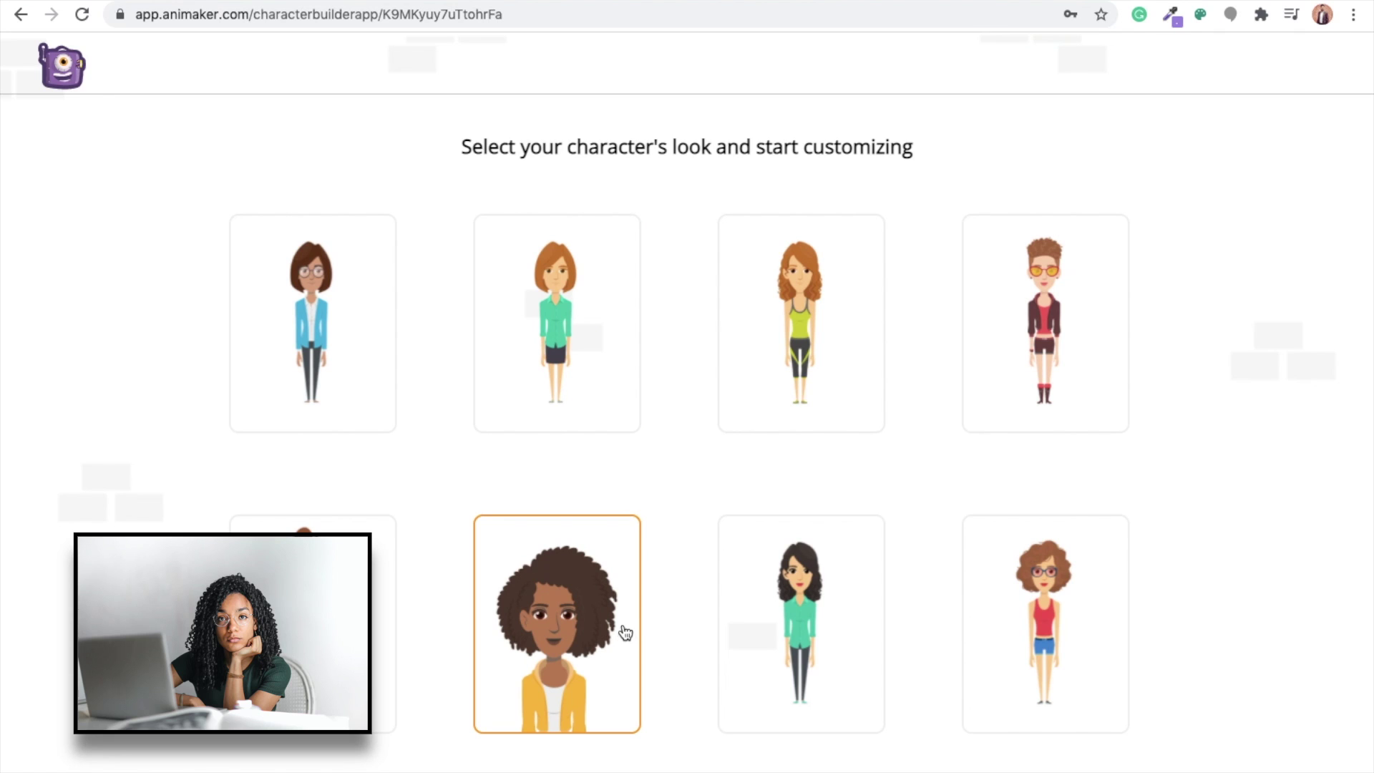
{"action": "left_click", "coordinate": [594, 614]}
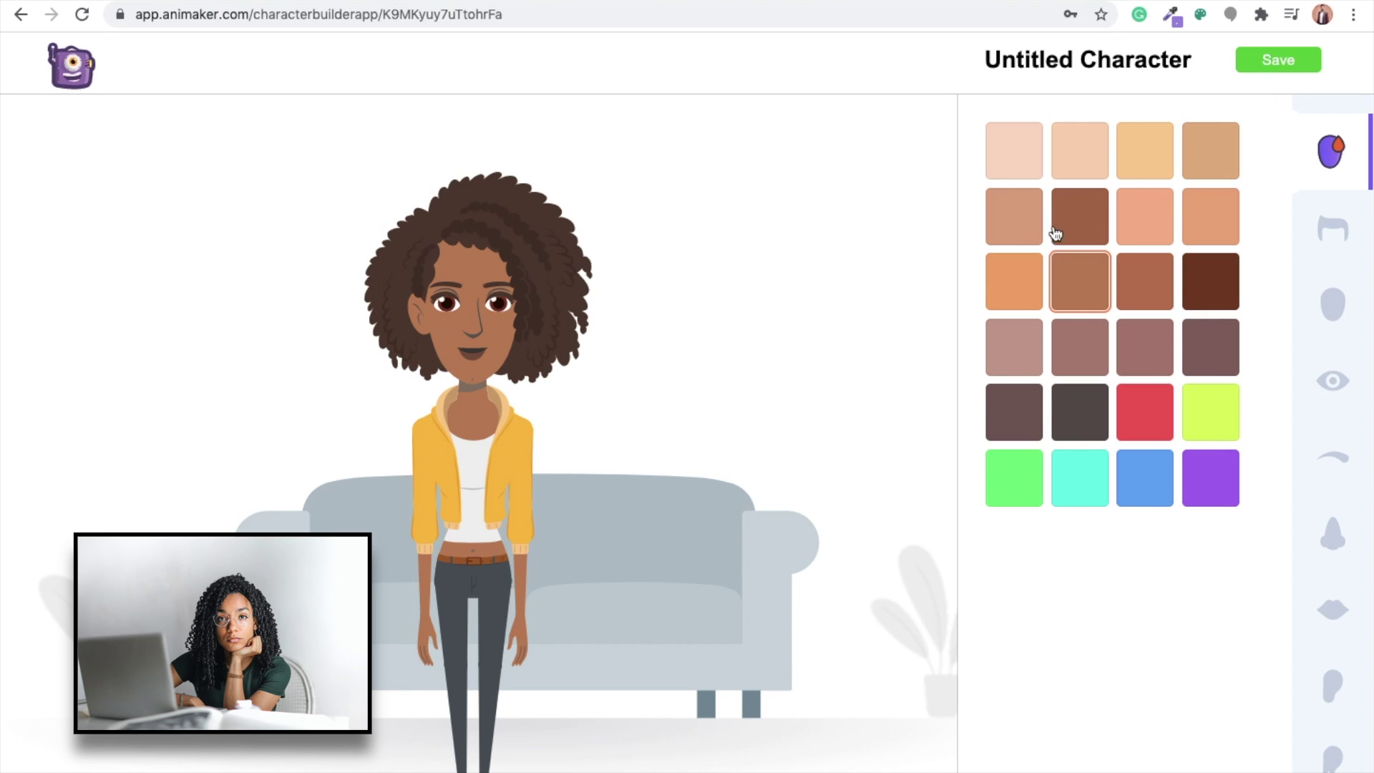
Lighten the character's skin tone and give her a different face shape
{"action": "left_click", "coordinate": [1017, 236]}
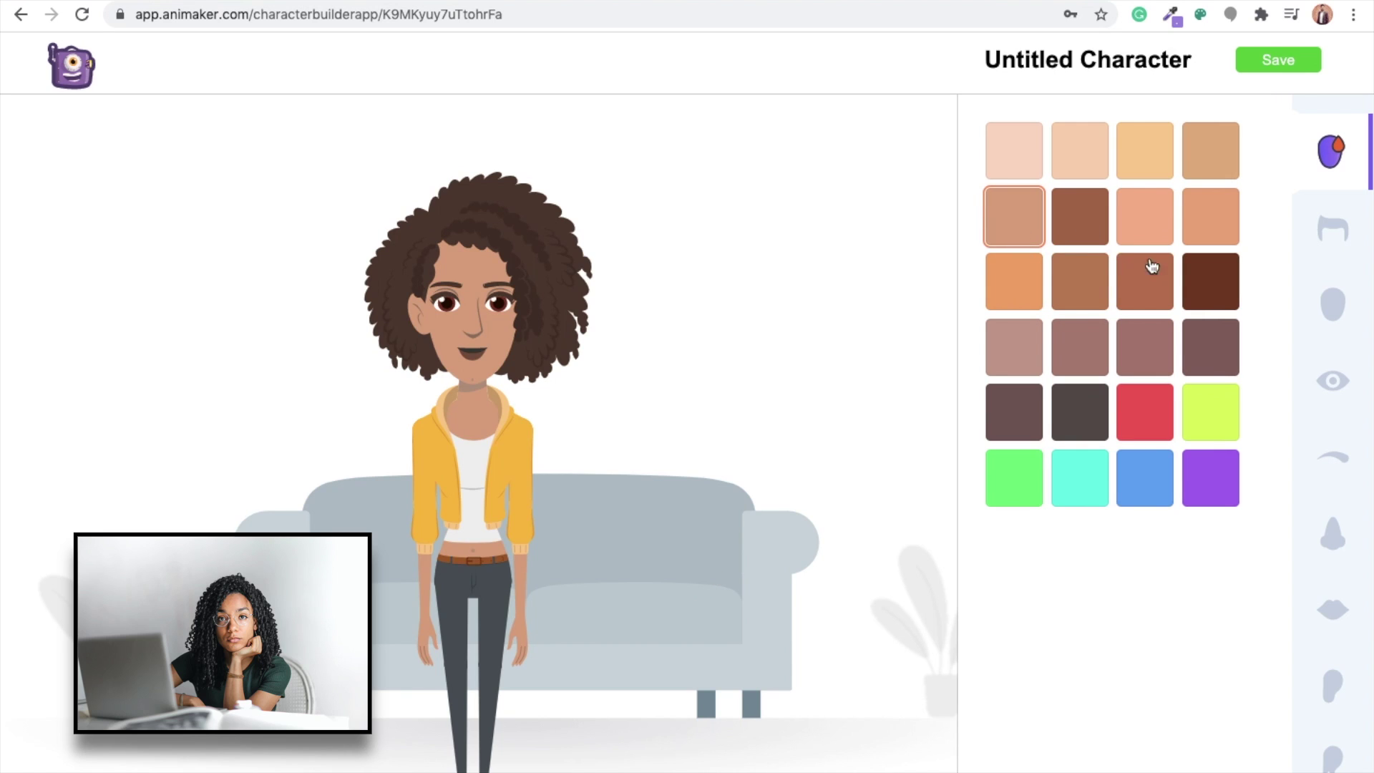
{"action": "left_click", "coordinate": [1333, 313]}
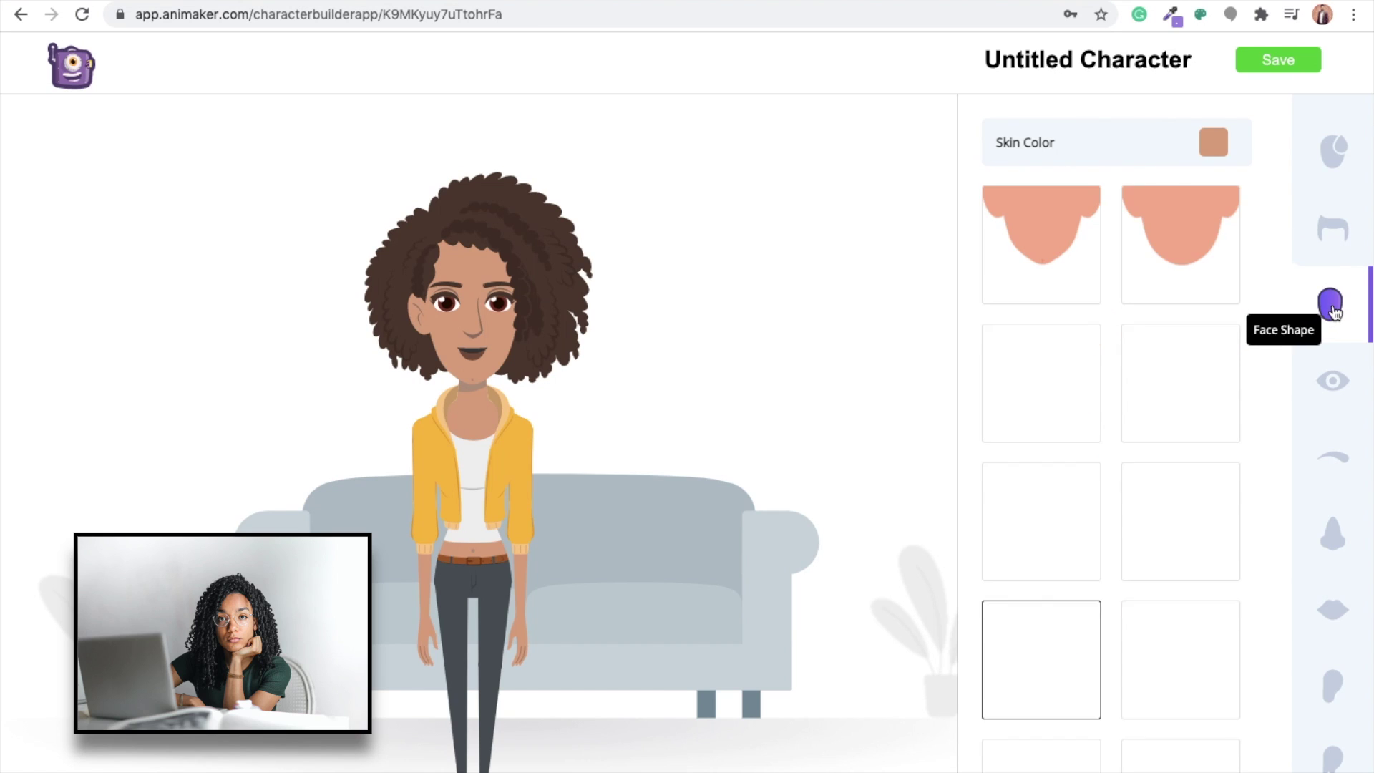
{"action": "scroll", "coordinate": [1080, 629], "scroll_direction": "down", "scroll_amount": 1}
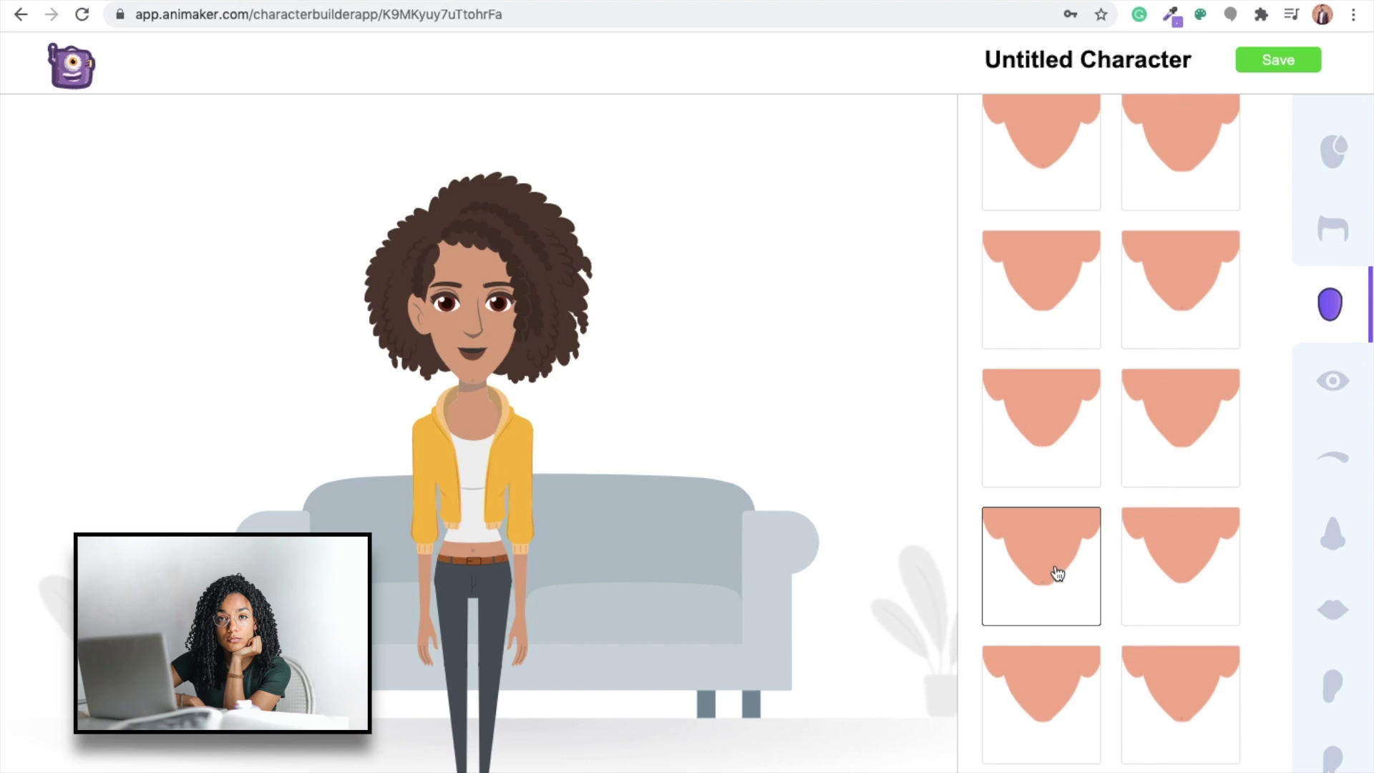
{"action": "scroll", "coordinate": [1056, 570], "scroll_direction": "down", "scroll_amount": 1}
{"action": "left_click", "coordinate": [1053, 362]}
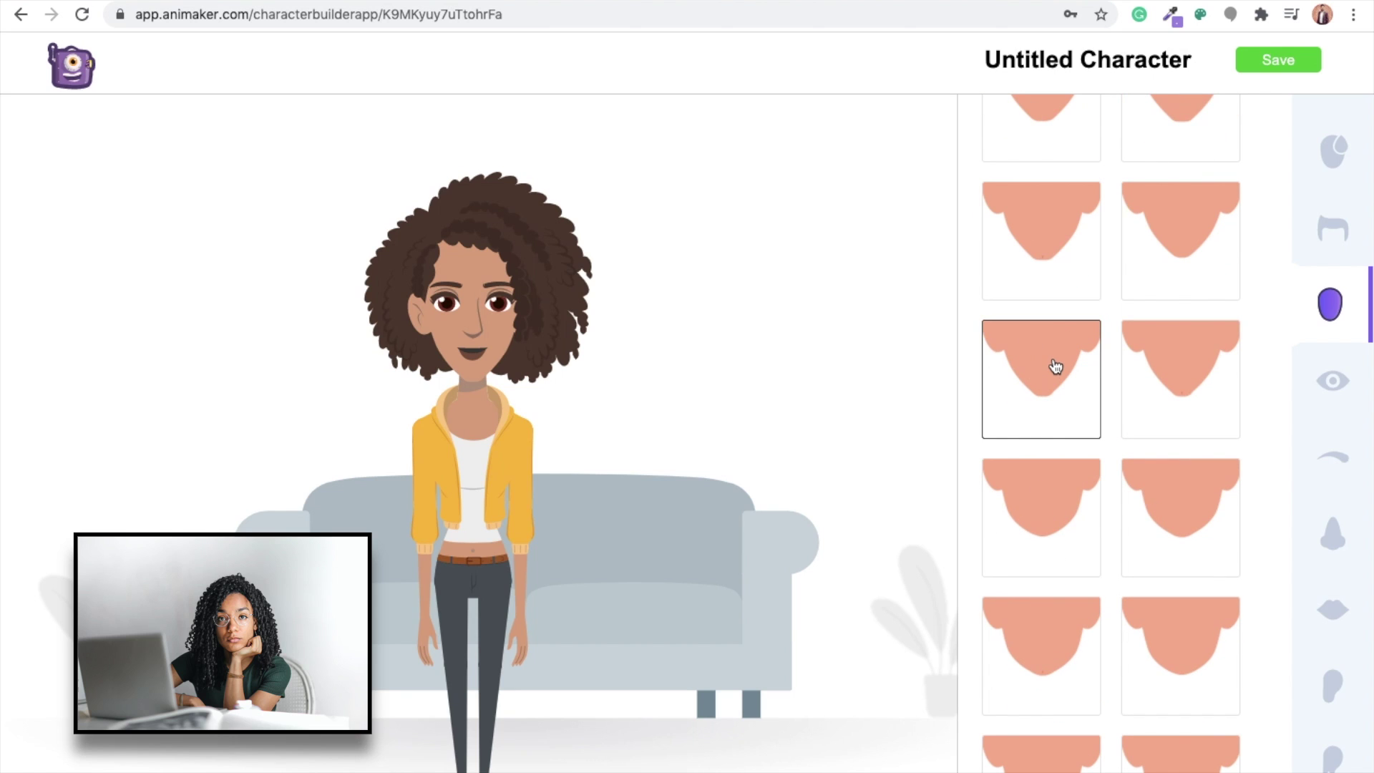
{"action": "left_click", "coordinate": [1016, 277]}
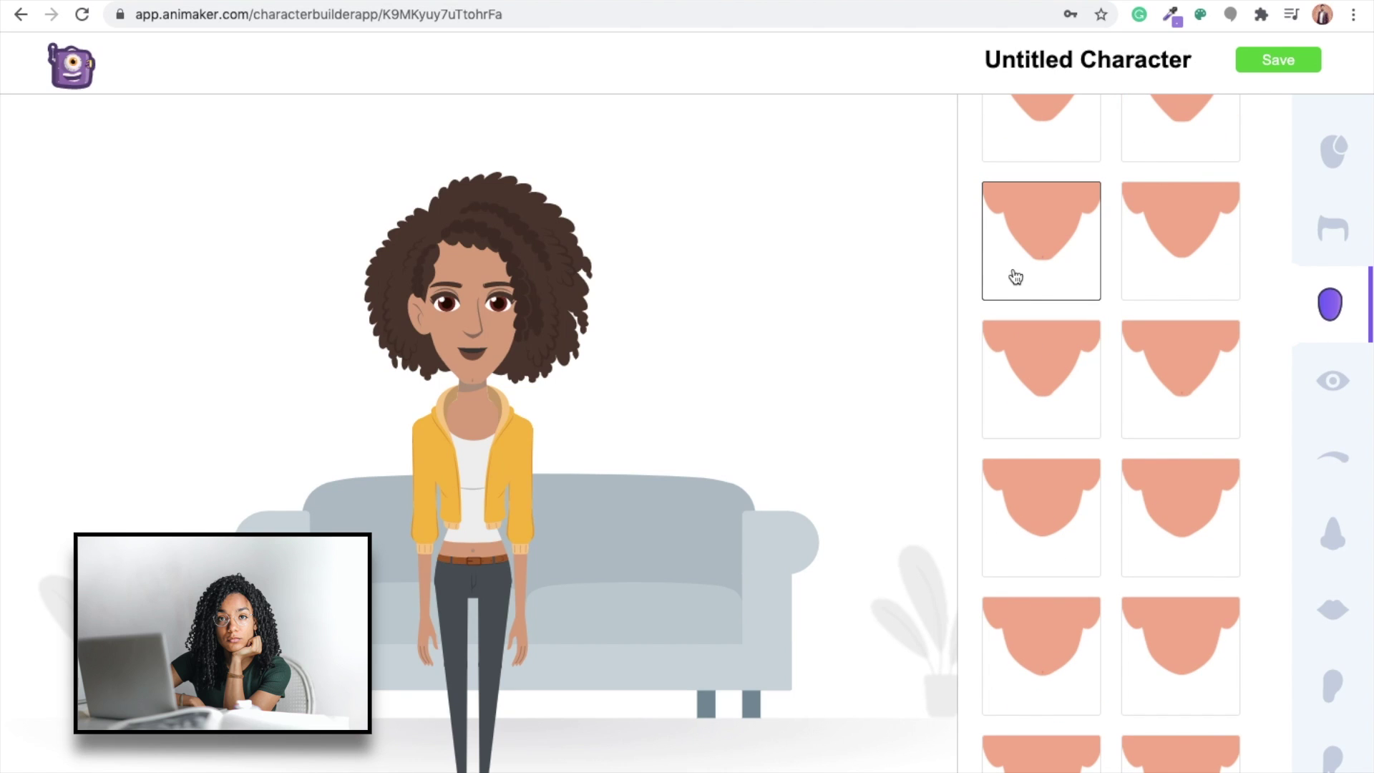
Choose new eye and eyebrow styles, then browse the ear options
{"action": "left_click", "coordinate": [1334, 384]}
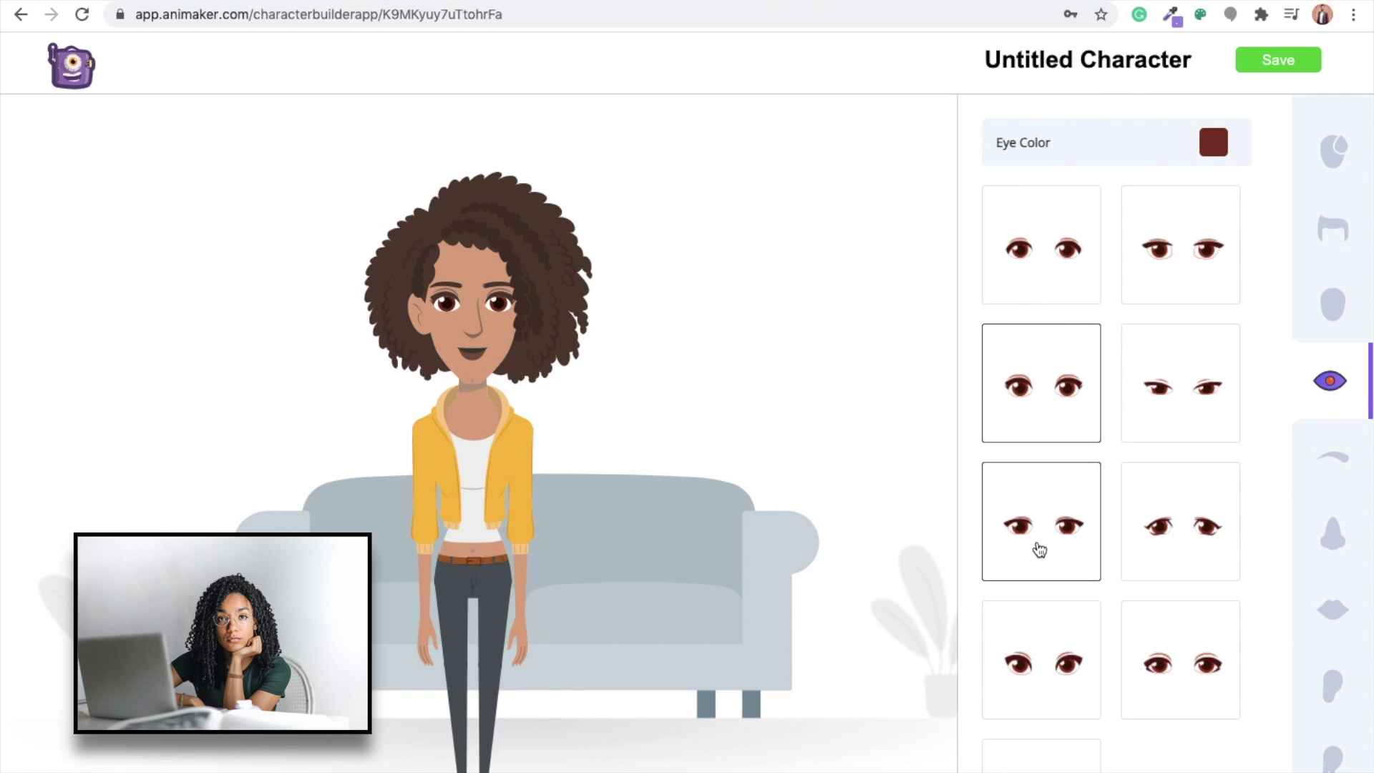
{"action": "left_click", "coordinate": [1043, 546]}
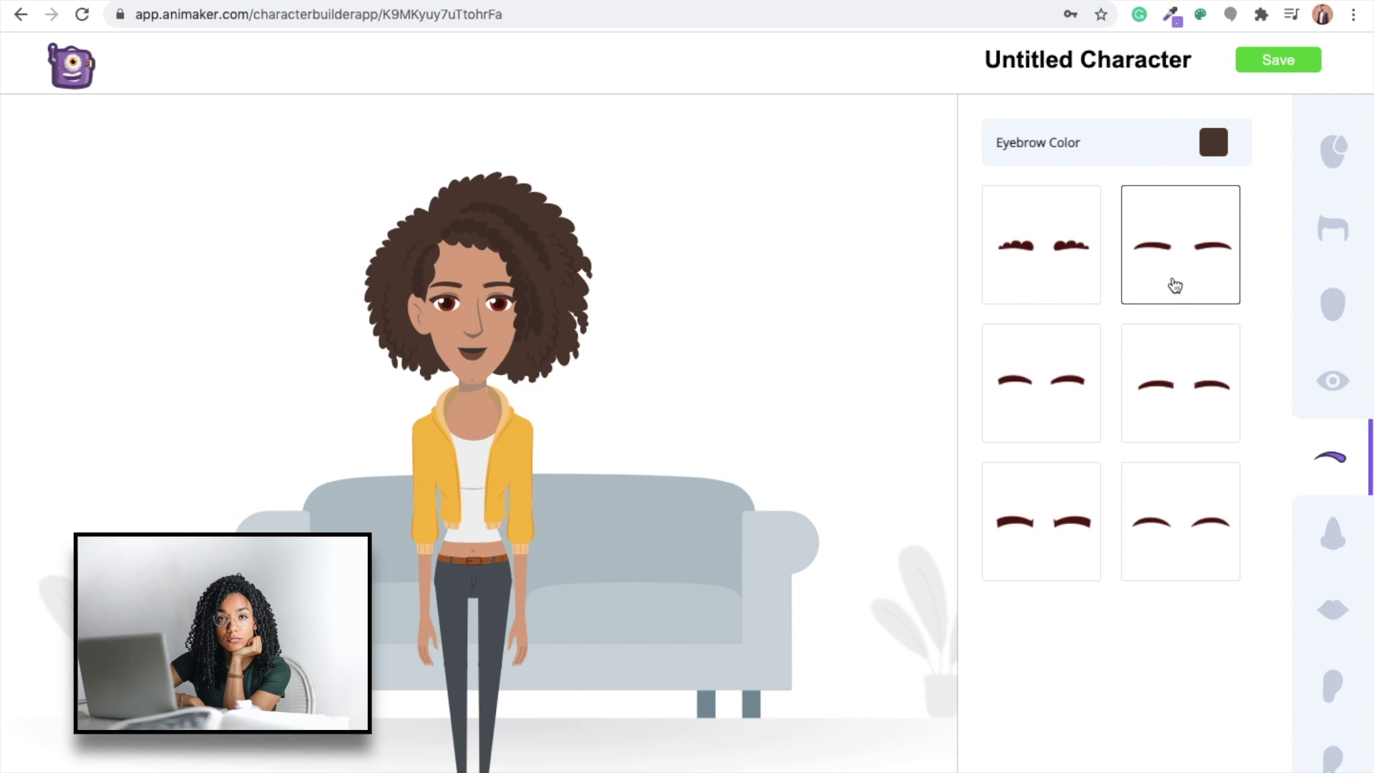
{"action": "left_click", "coordinate": [1193, 566]}
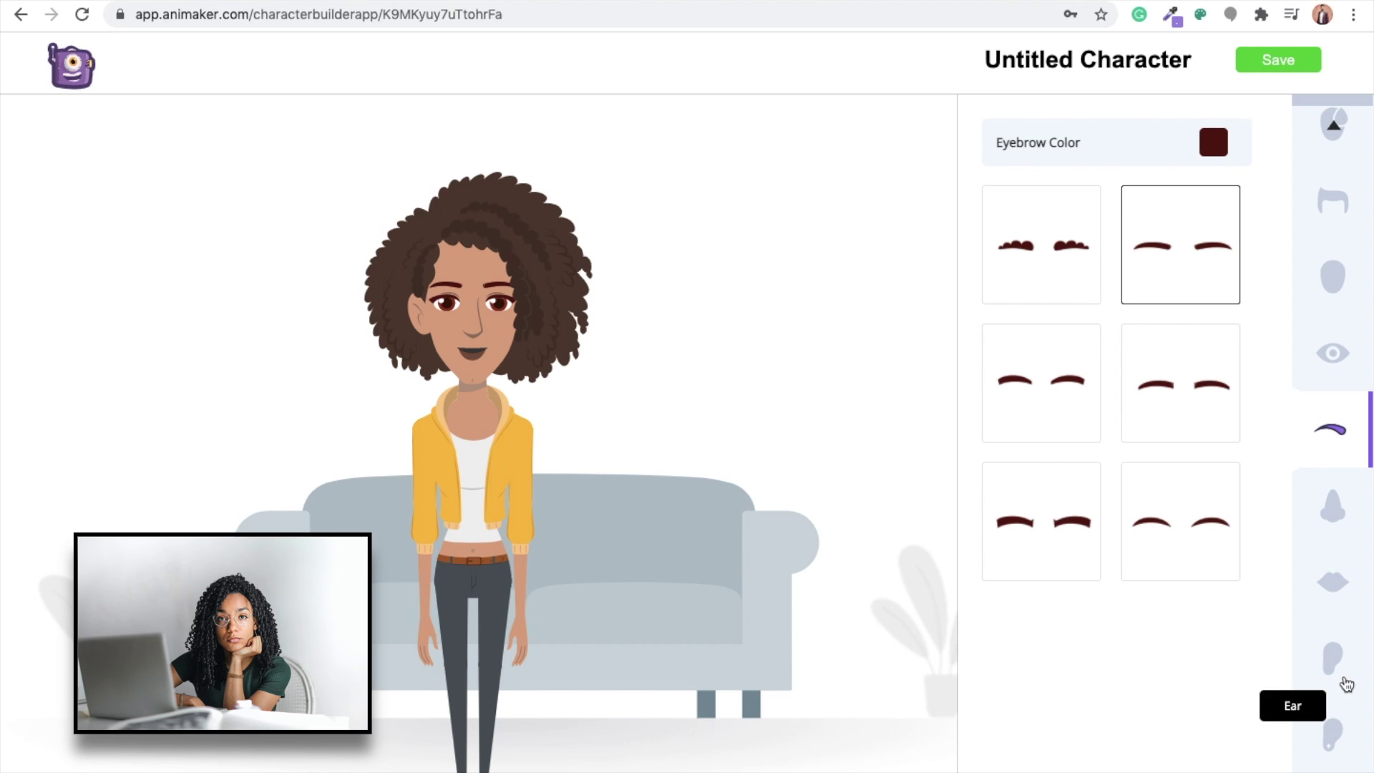
{"action": "left_click", "coordinate": [1338, 681]}
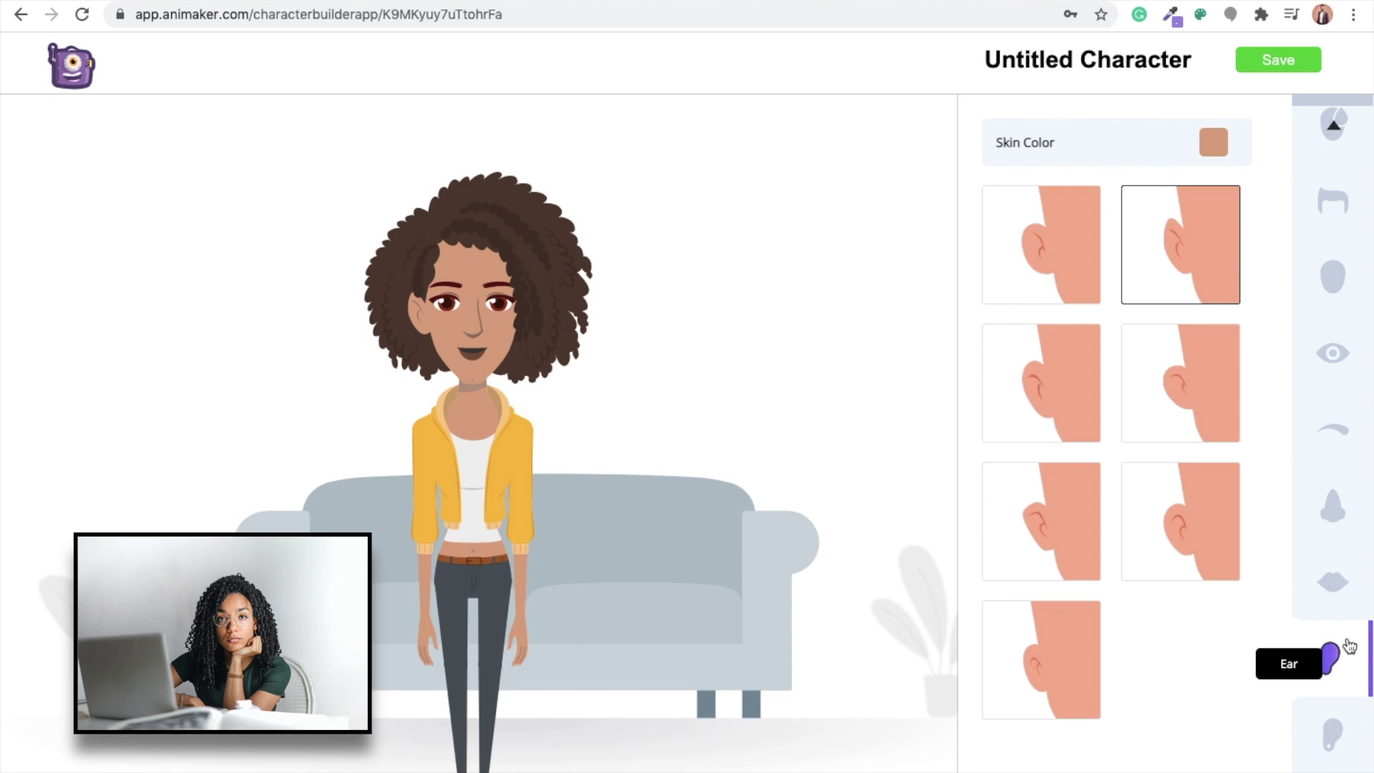
{"action": "scroll", "coordinate": [1349, 646], "scroll_direction": "down", "scroll_amount": 6}
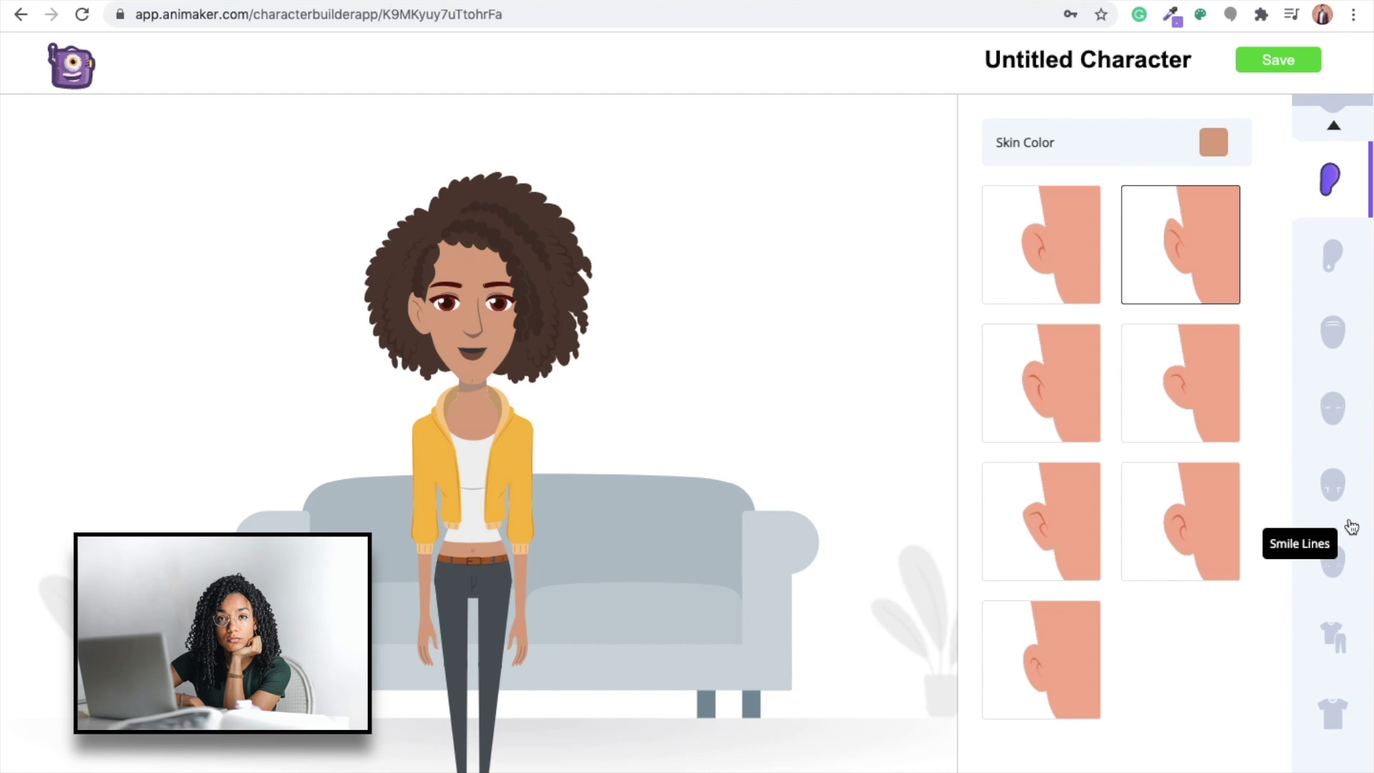
{"action": "scroll", "coordinate": [1353, 547], "scroll_direction": "down", "scroll_amount": 1}
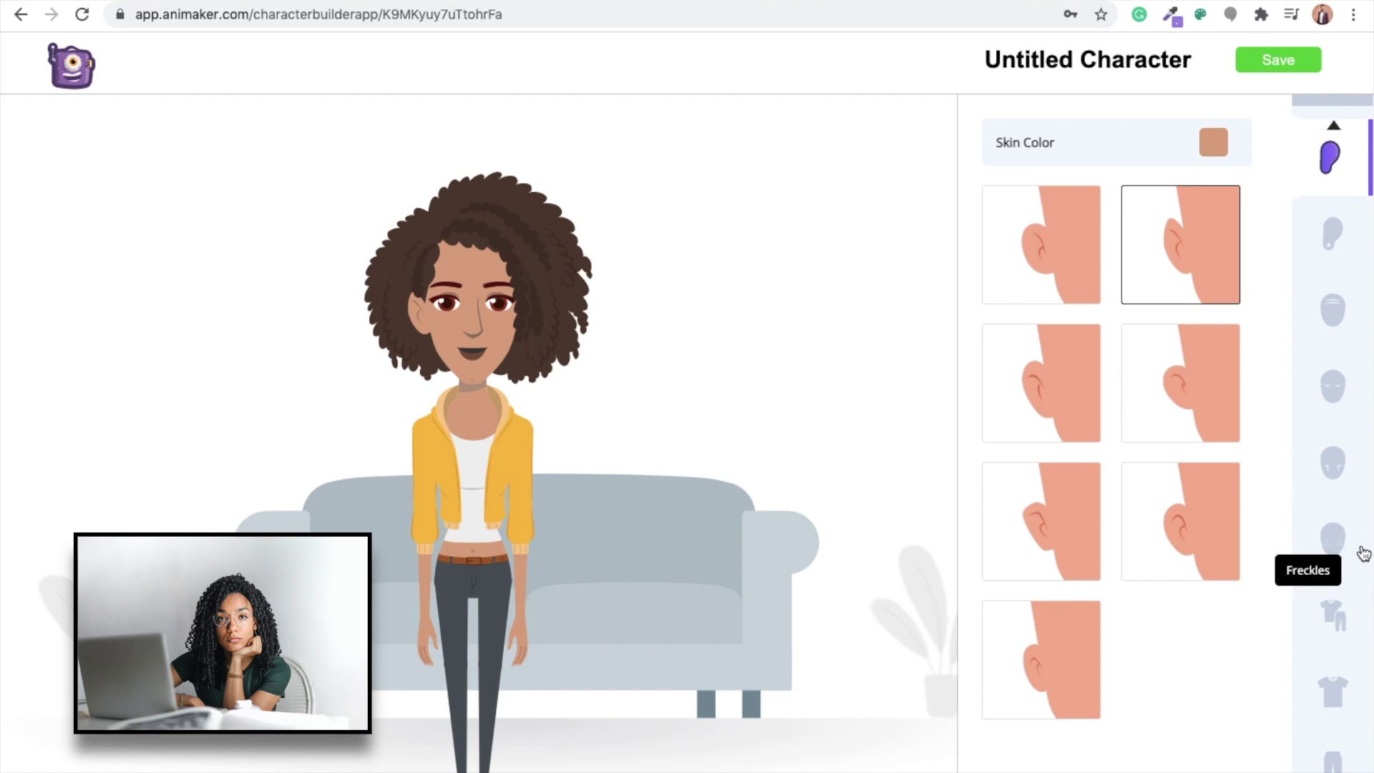
{"action": "scroll", "coordinate": [1360, 551], "scroll_direction": "down", "scroll_amount": 2}
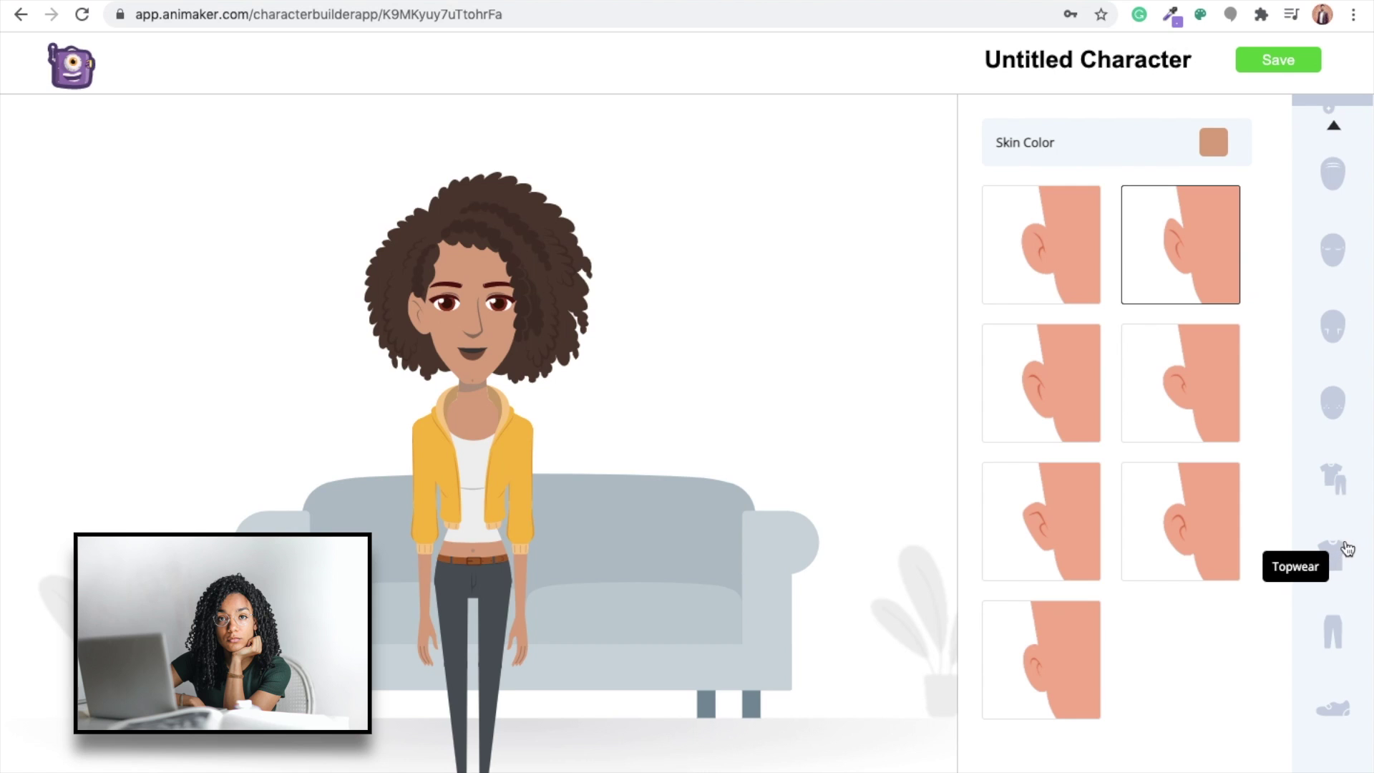
Make the character's jacket dark green
{"action": "left_click", "coordinate": [1348, 549]}
{"action": "scroll", "coordinate": [1173, 469], "scroll_direction": "down", "scroll_amount": 2}
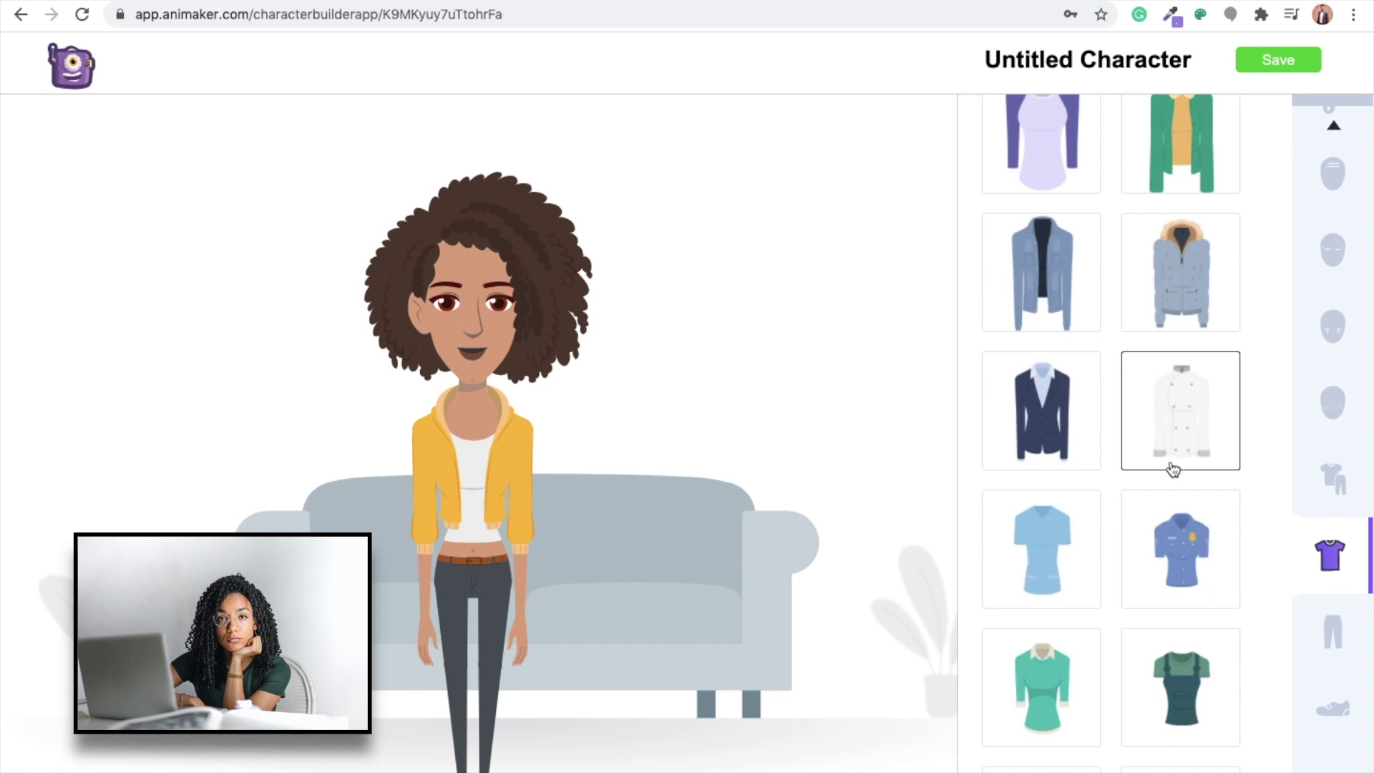
{"action": "scroll", "coordinate": [1173, 469], "scroll_direction": "up", "scroll_amount": 3}
{"action": "left_click", "coordinate": [1167, 146]}
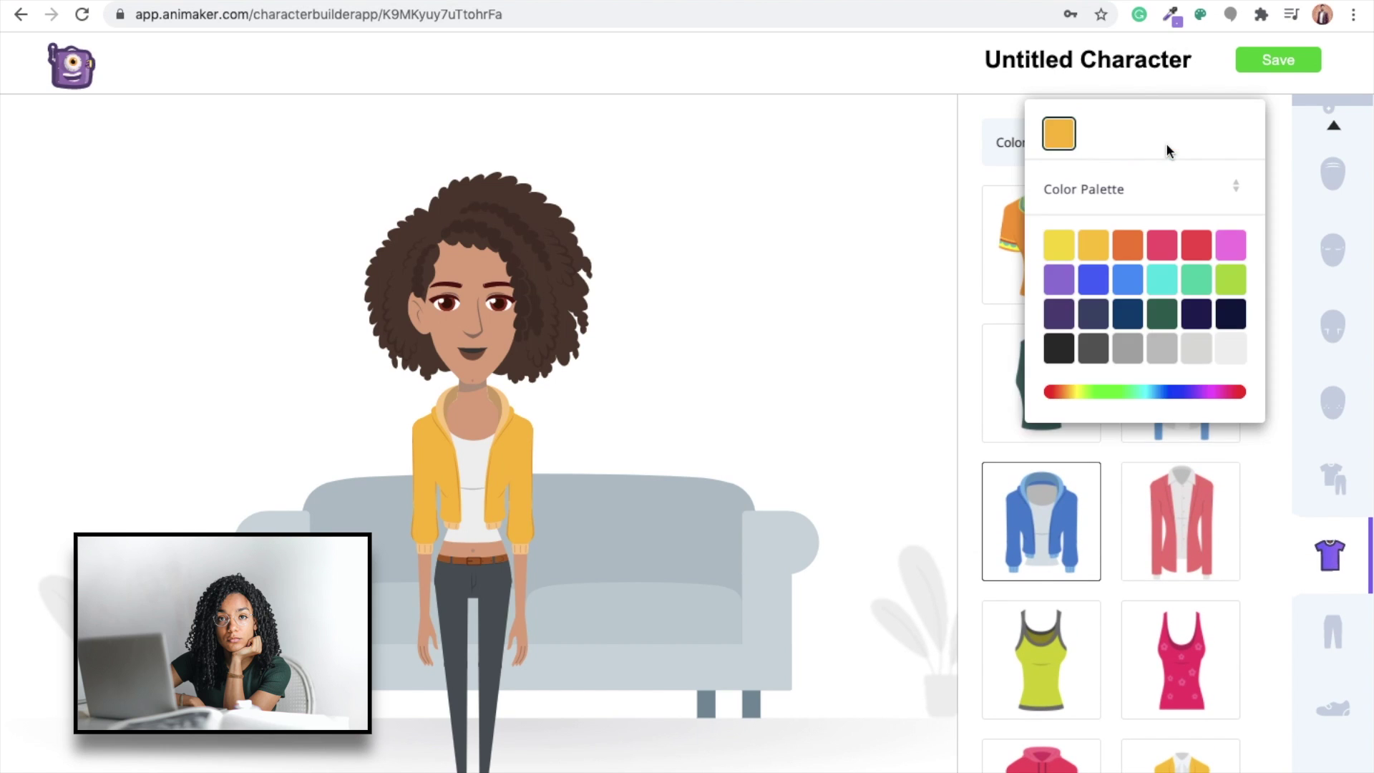
{"action": "left_click", "coordinate": [1164, 315]}
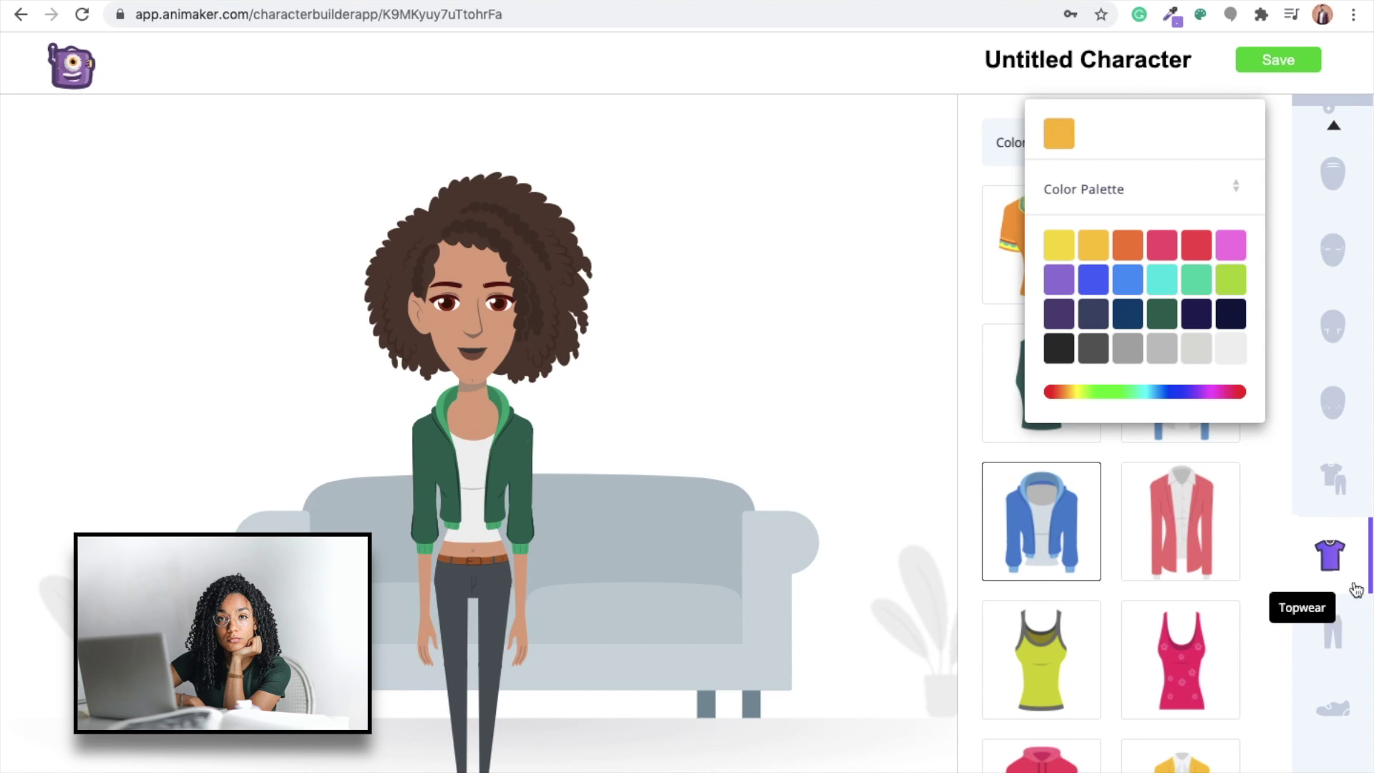
{"action": "left_click", "coordinate": [1292, 585]}
Put the stacked teal-and-red band on the character's wrist
{"action": "scroll", "coordinate": [1326, 645], "scroll_direction": "down", "scroll_amount": 3}
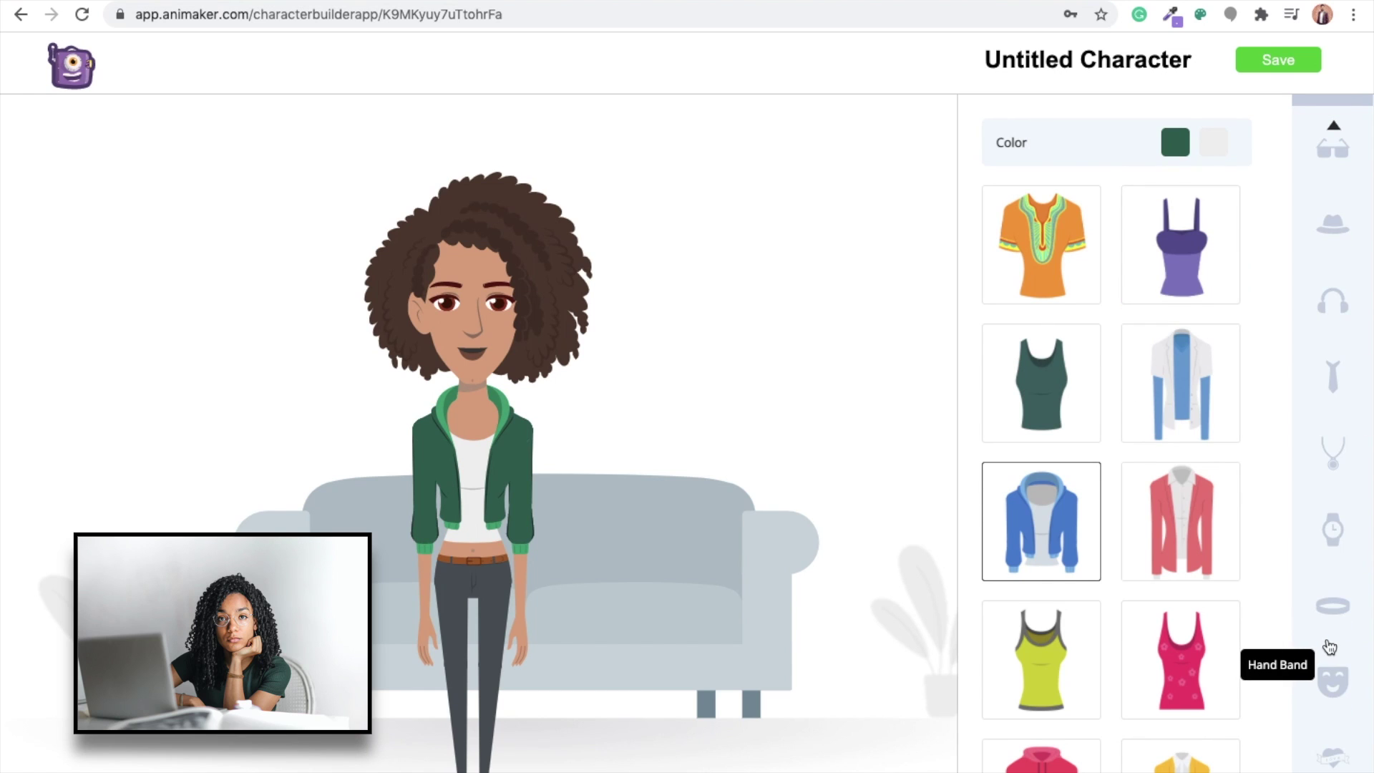
{"action": "left_click", "coordinate": [1330, 606]}
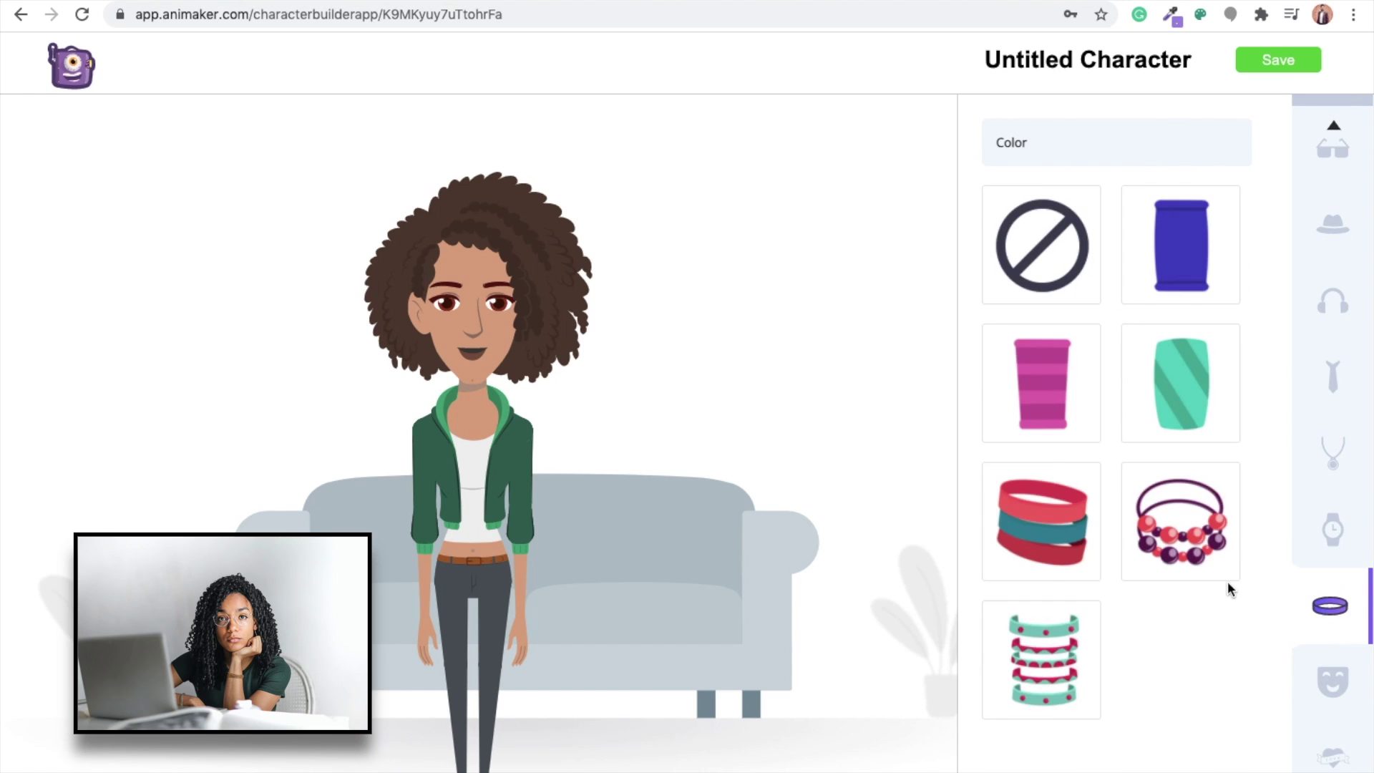
{"action": "left_click", "coordinate": [1009, 660]}
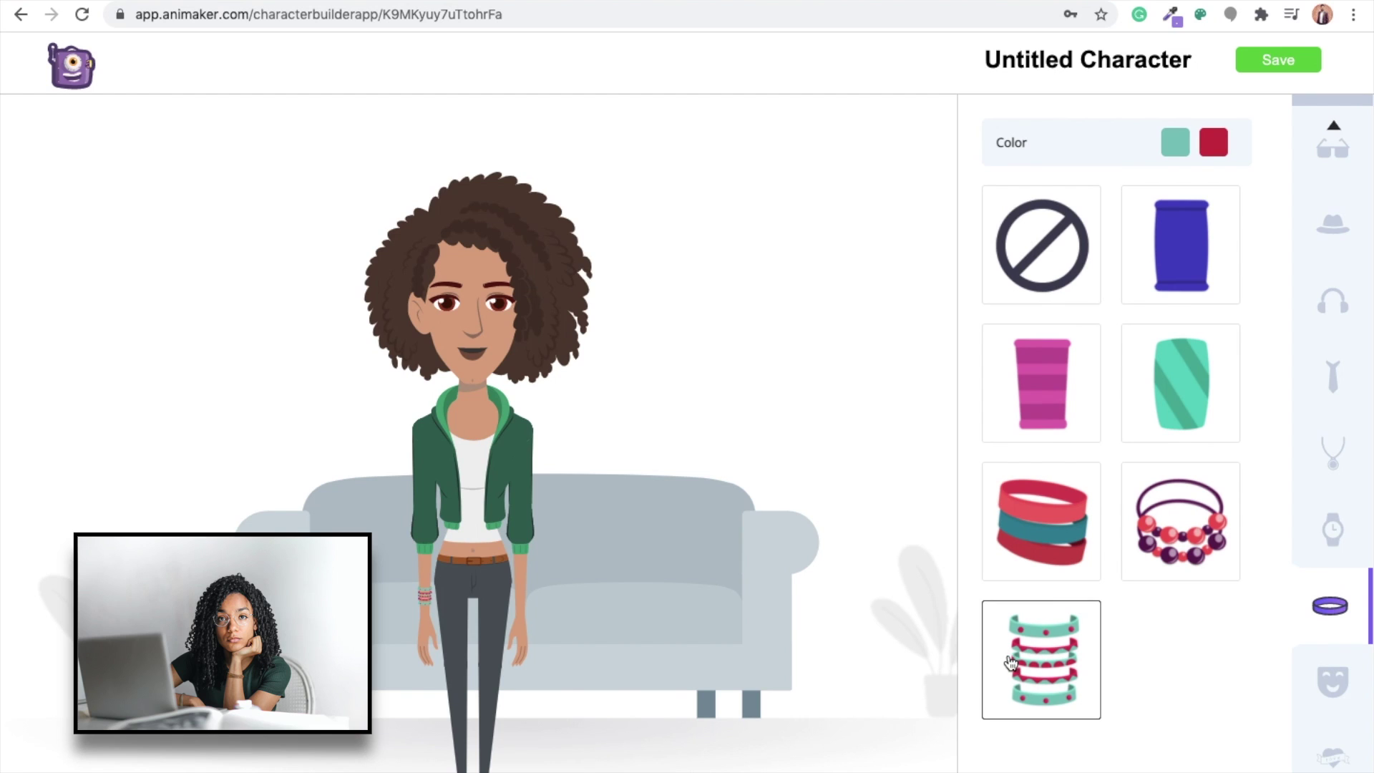
{"action": "scroll", "coordinate": [1330, 469], "scroll_direction": "up", "scroll_amount": 5}
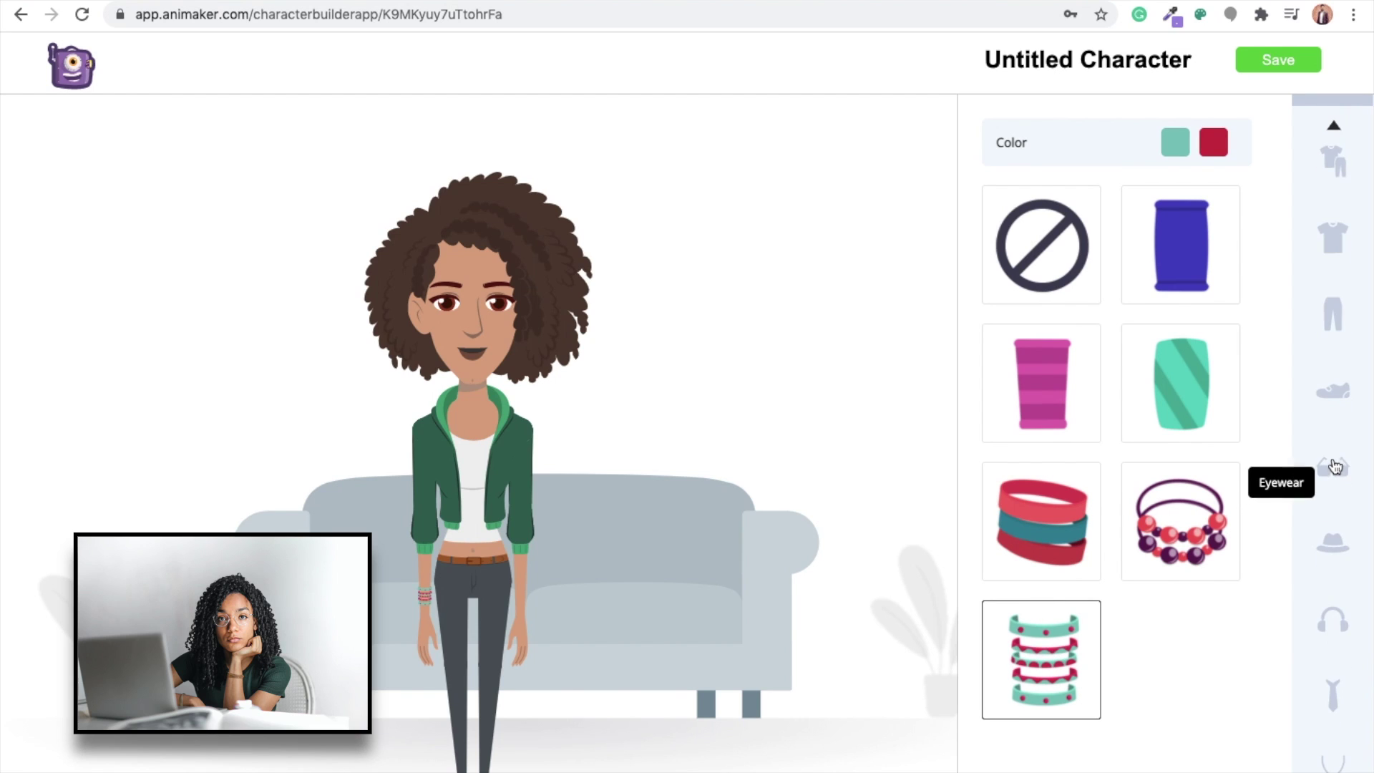
Give the character browline glasses instead of purple ones, and save her
{"action": "left_click", "coordinate": [1333, 469]}
{"action": "left_click", "coordinate": [1205, 542]}
{"action": "scroll", "coordinate": [1206, 541], "scroll_direction": "down", "scroll_amount": 6}
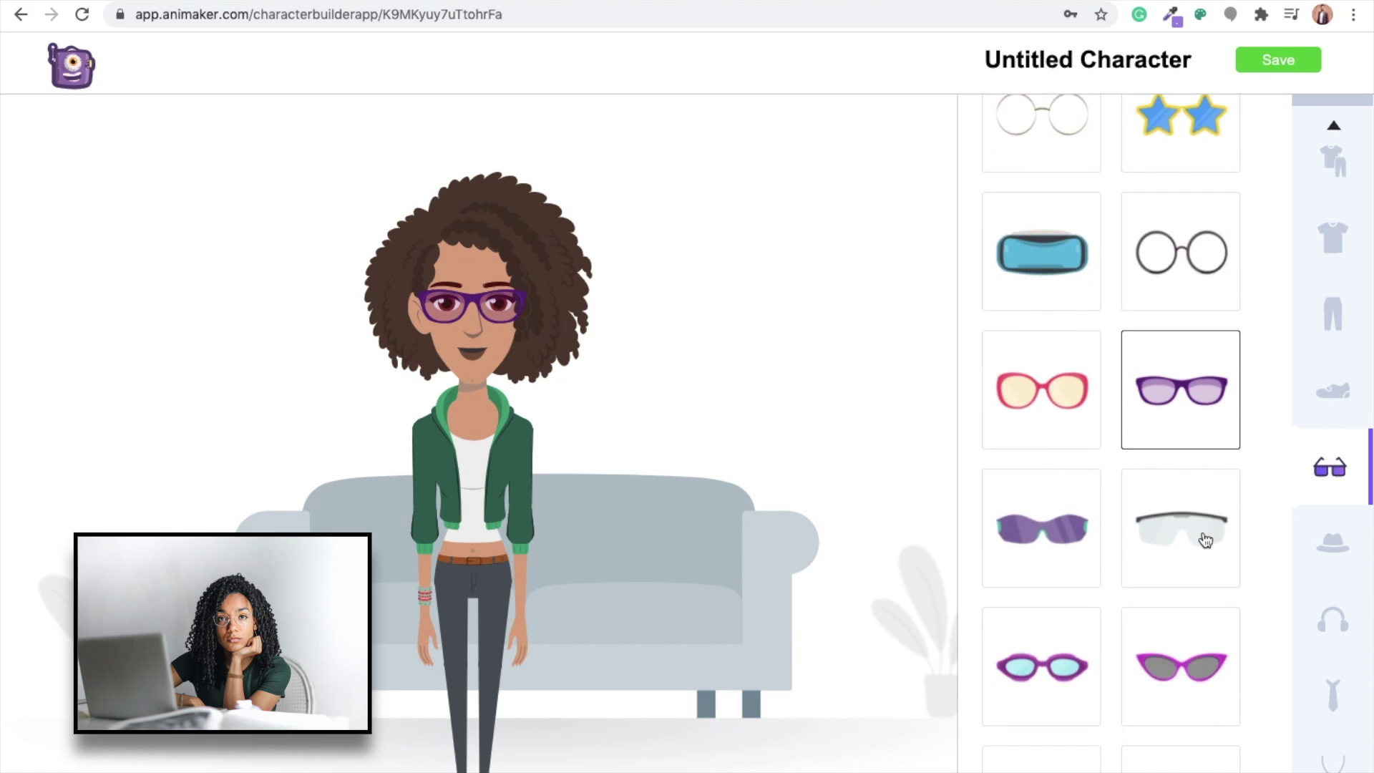
{"action": "left_click", "coordinate": [1190, 461]}
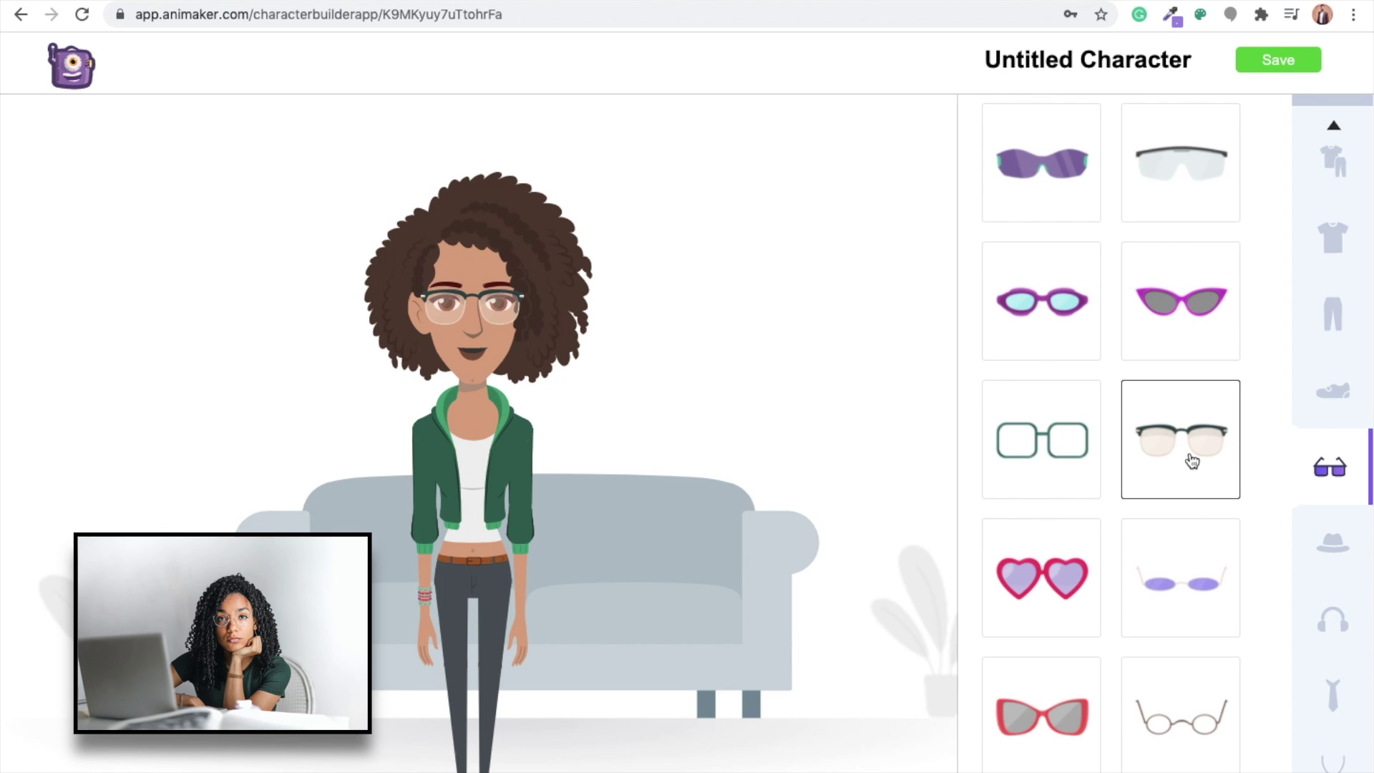
{"action": "scroll", "coordinate": [1216, 447], "scroll_direction": "up", "scroll_amount": 6}
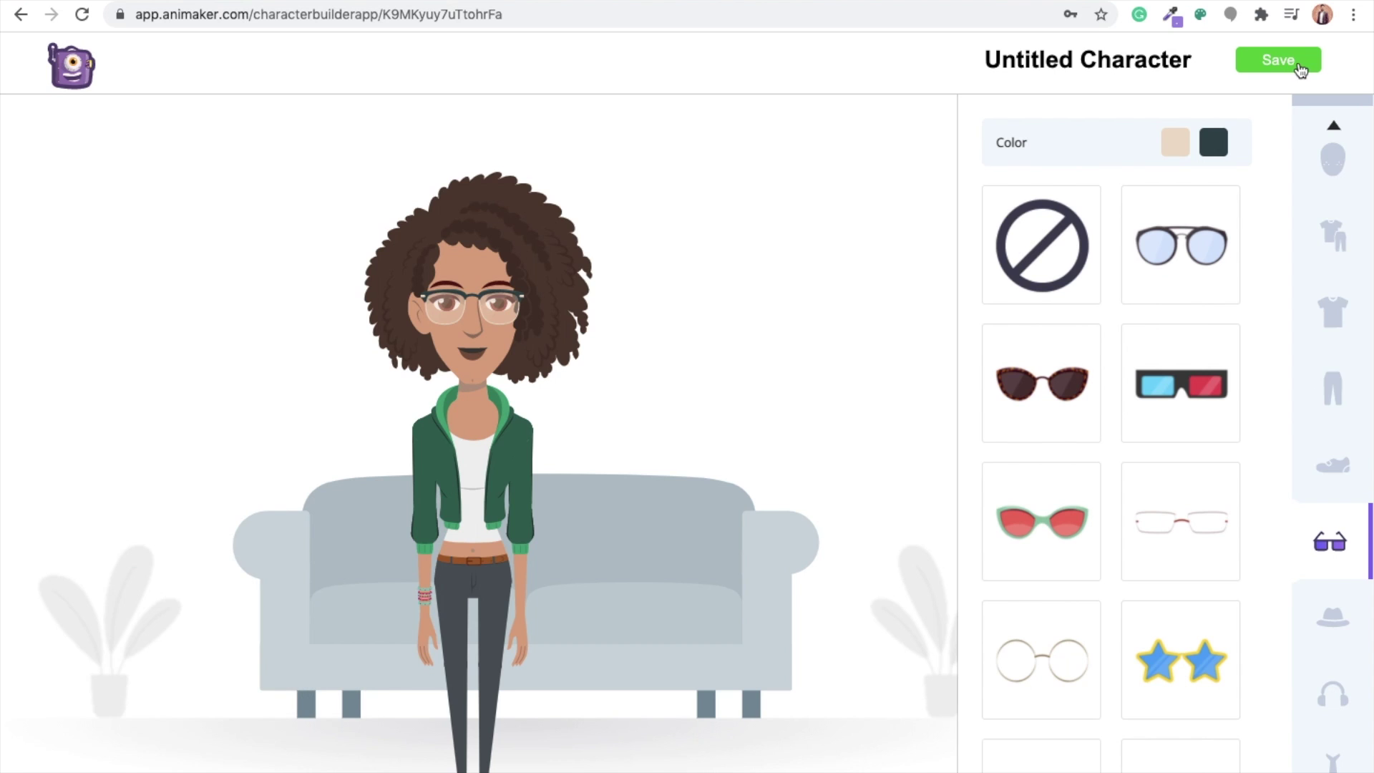
{"action": "left_click", "coordinate": [1281, 64]}
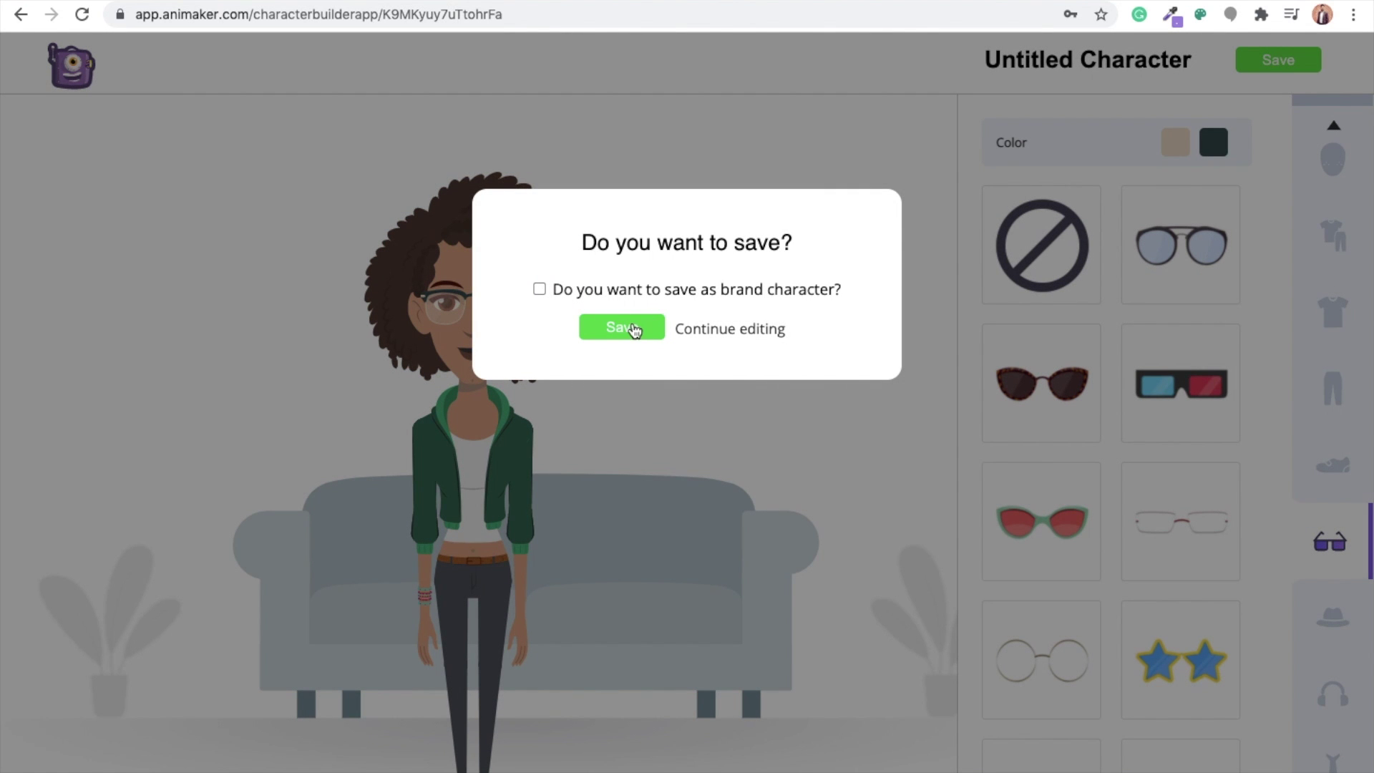
Confirm saving the character and start a new video from a blank page
{"action": "left_click", "coordinate": [635, 330]}
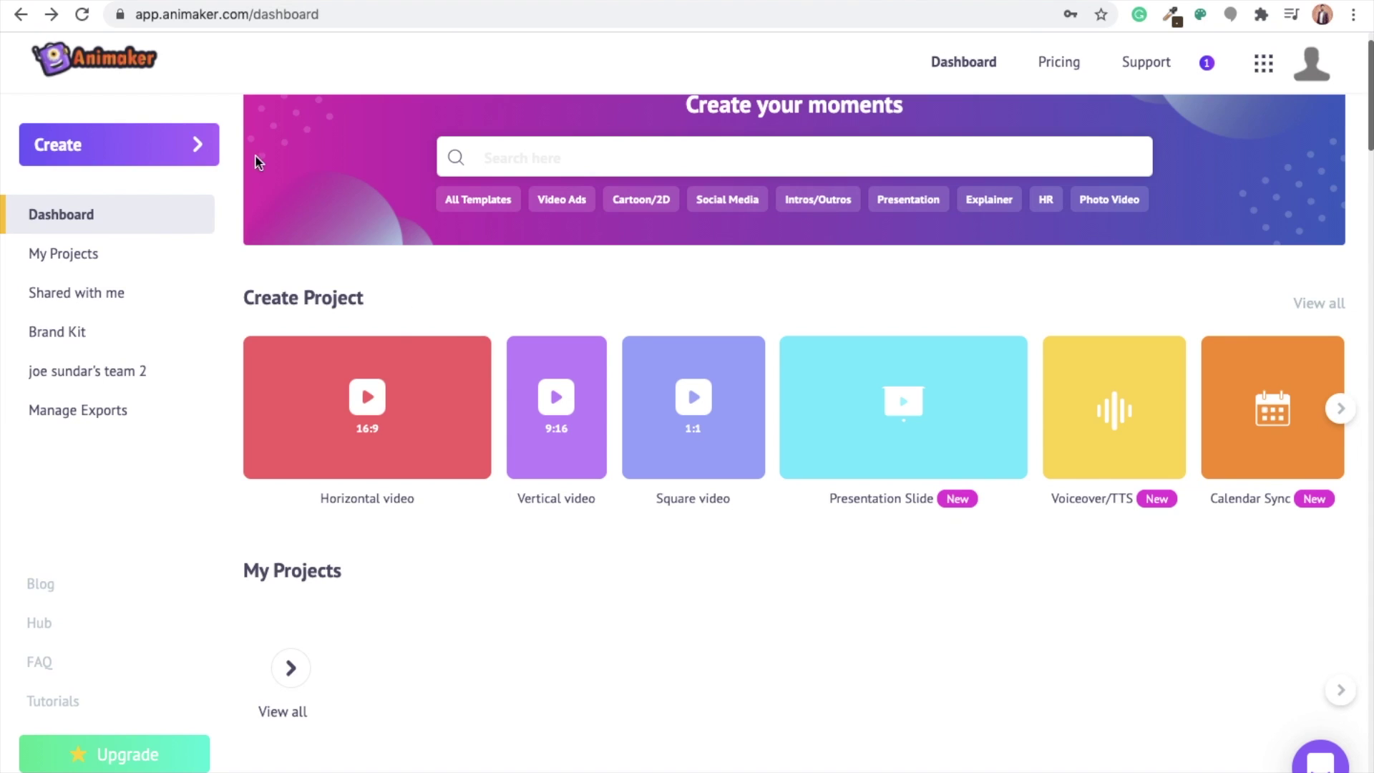
{"action": "left_click", "coordinate": [196, 142]}
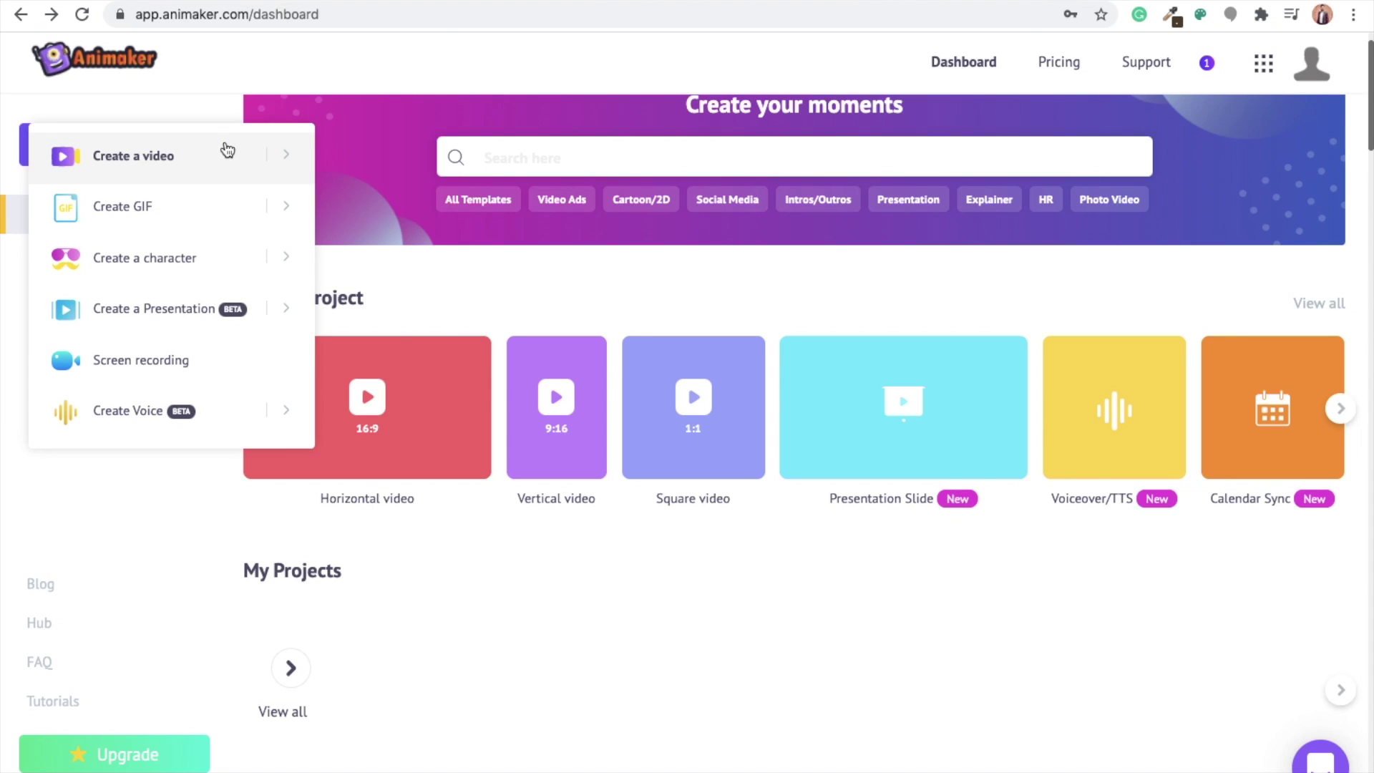
{"action": "left_click", "coordinate": [286, 153]}
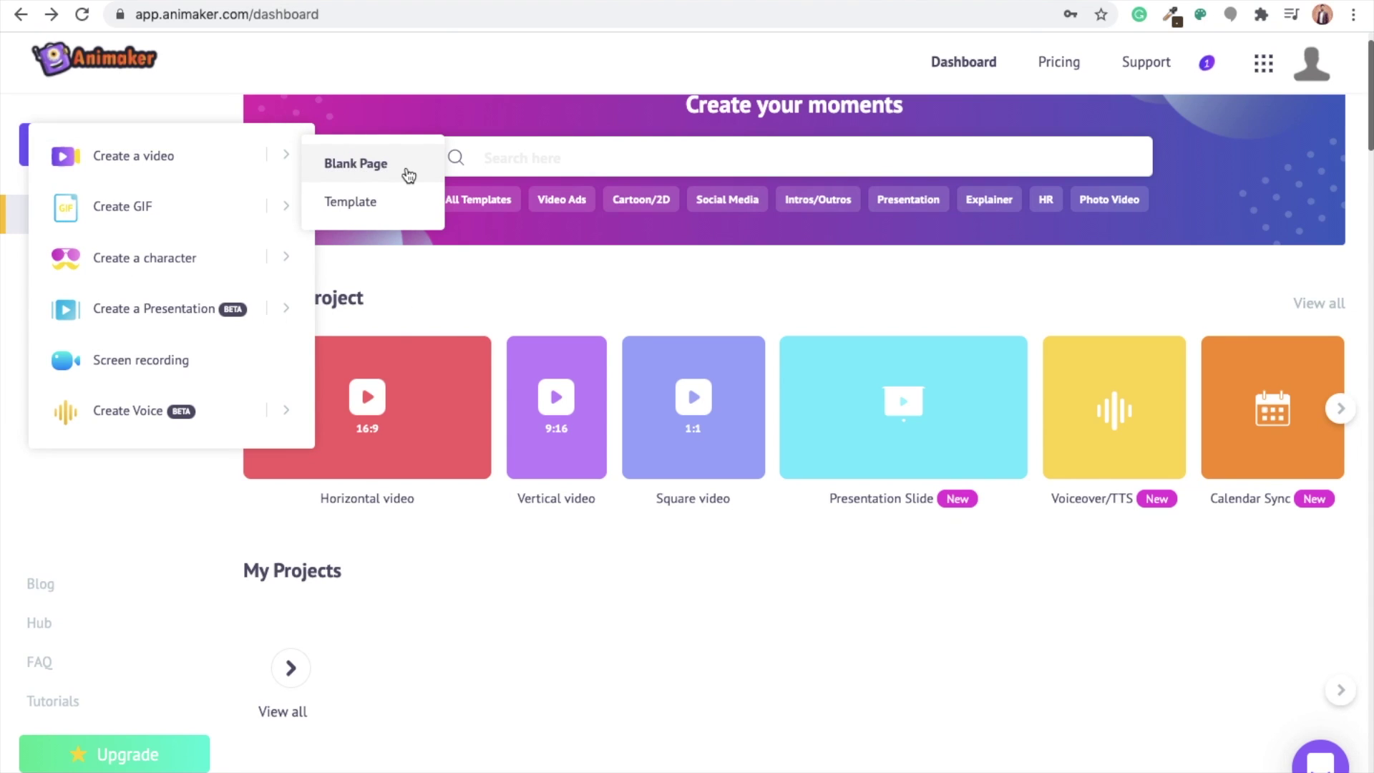
{"action": "left_click", "coordinate": [412, 177]}
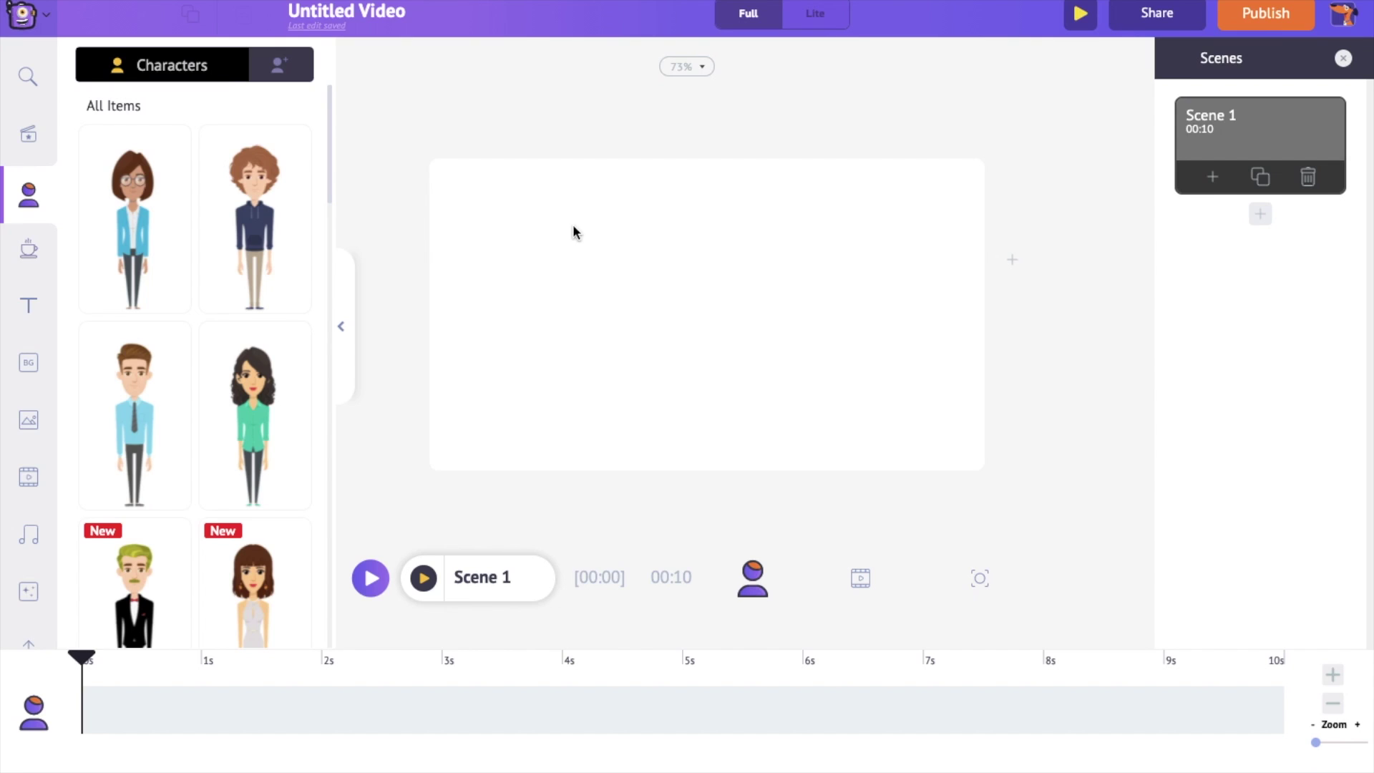
Switch between the video, camera and character timeline views
{"action": "left_click", "coordinate": [863, 589]}
{"action": "left_click", "coordinate": [982, 582]}
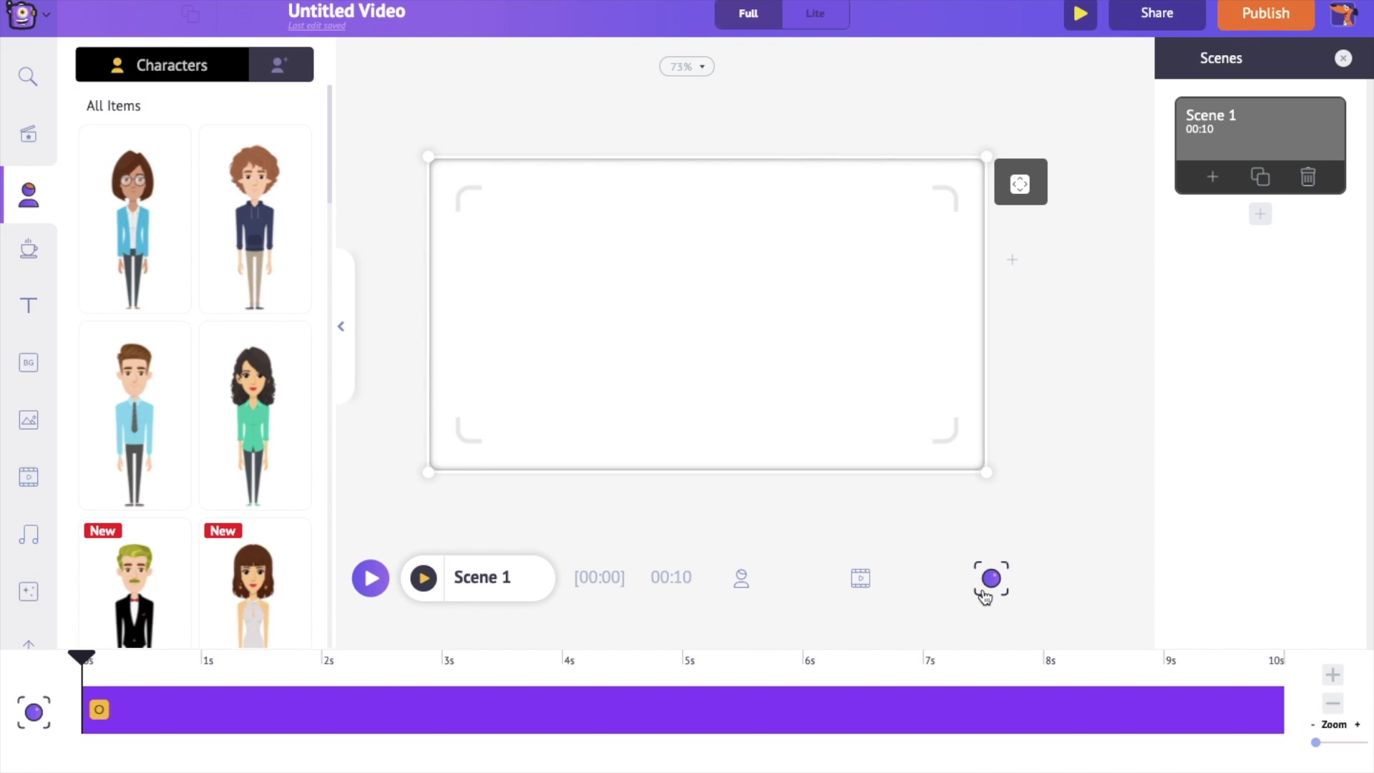
{"action": "left_click", "coordinate": [738, 585]}
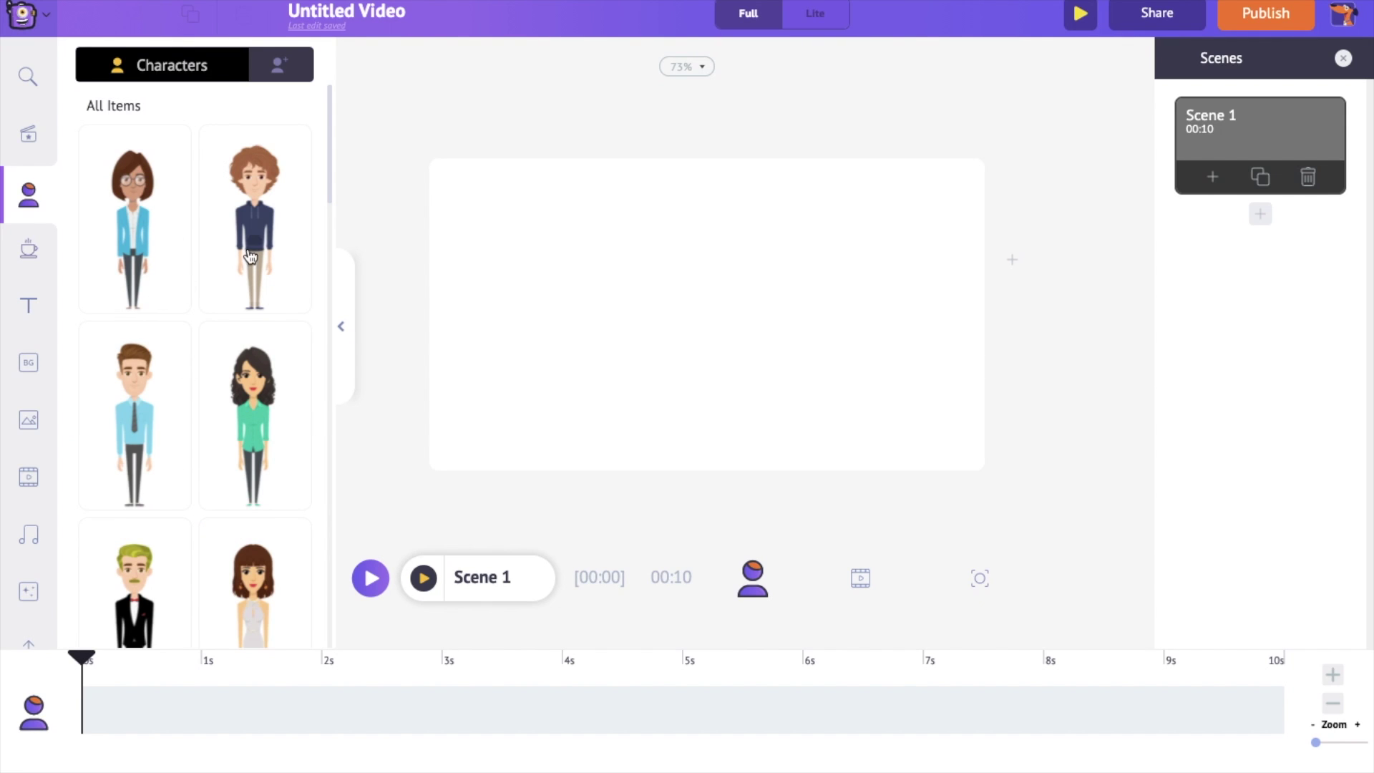
Add the saved curly-haired character from My Characters to Scene 1
{"action": "scroll", "coordinate": [208, 274], "scroll_direction": "down", "scroll_amount": 3}
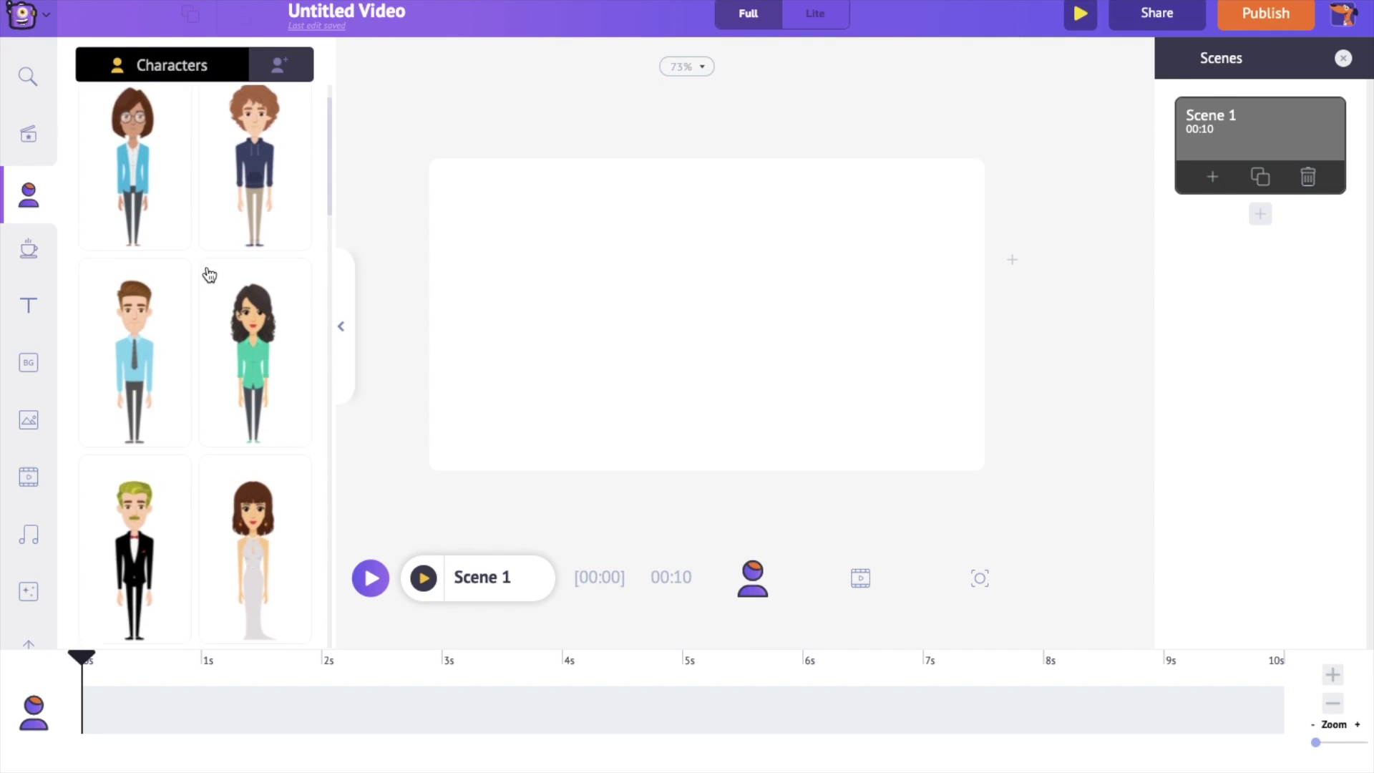
{"action": "scroll", "coordinate": [209, 275], "scroll_direction": "down", "scroll_amount": 3}
{"action": "scroll", "coordinate": [208, 273], "scroll_direction": "down", "scroll_amount": 6}
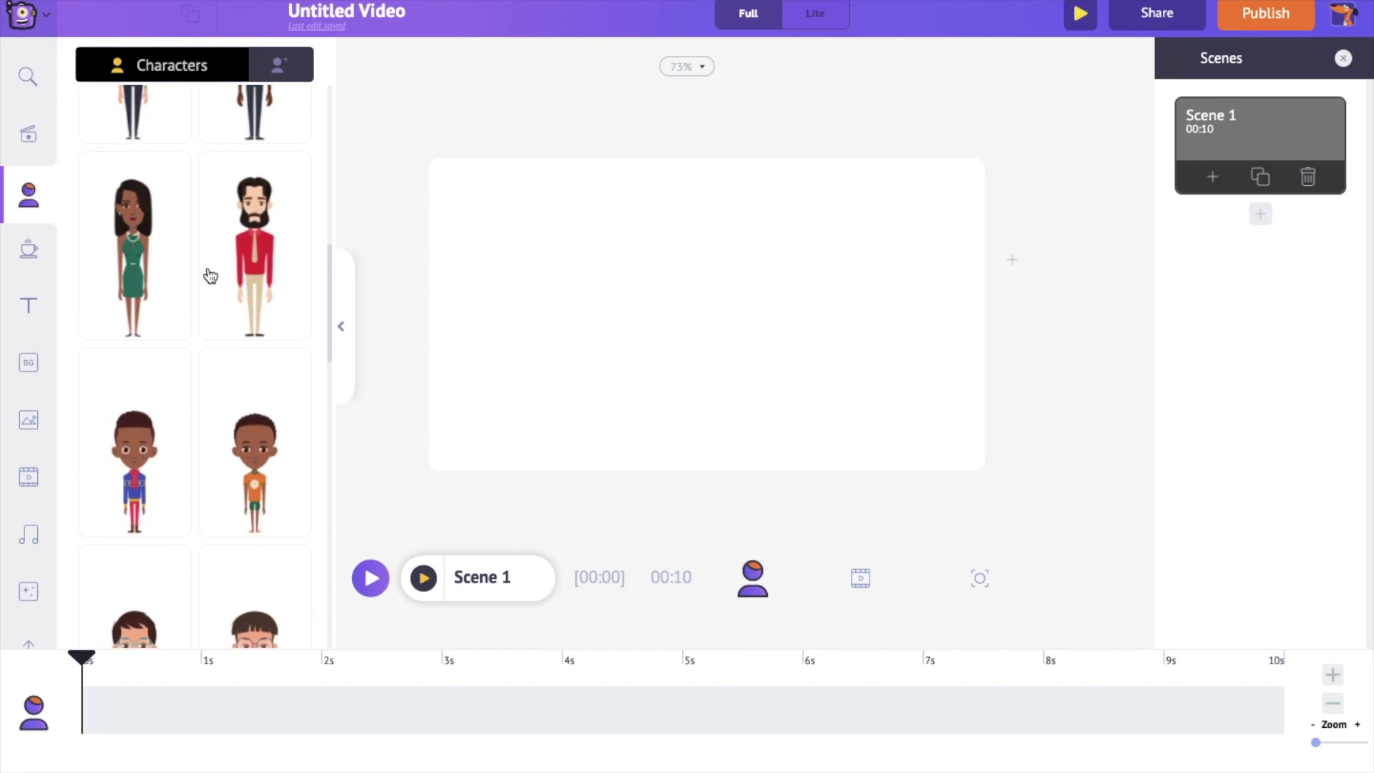
{"action": "scroll", "coordinate": [238, 350], "scroll_direction": "down", "scroll_amount": 12}
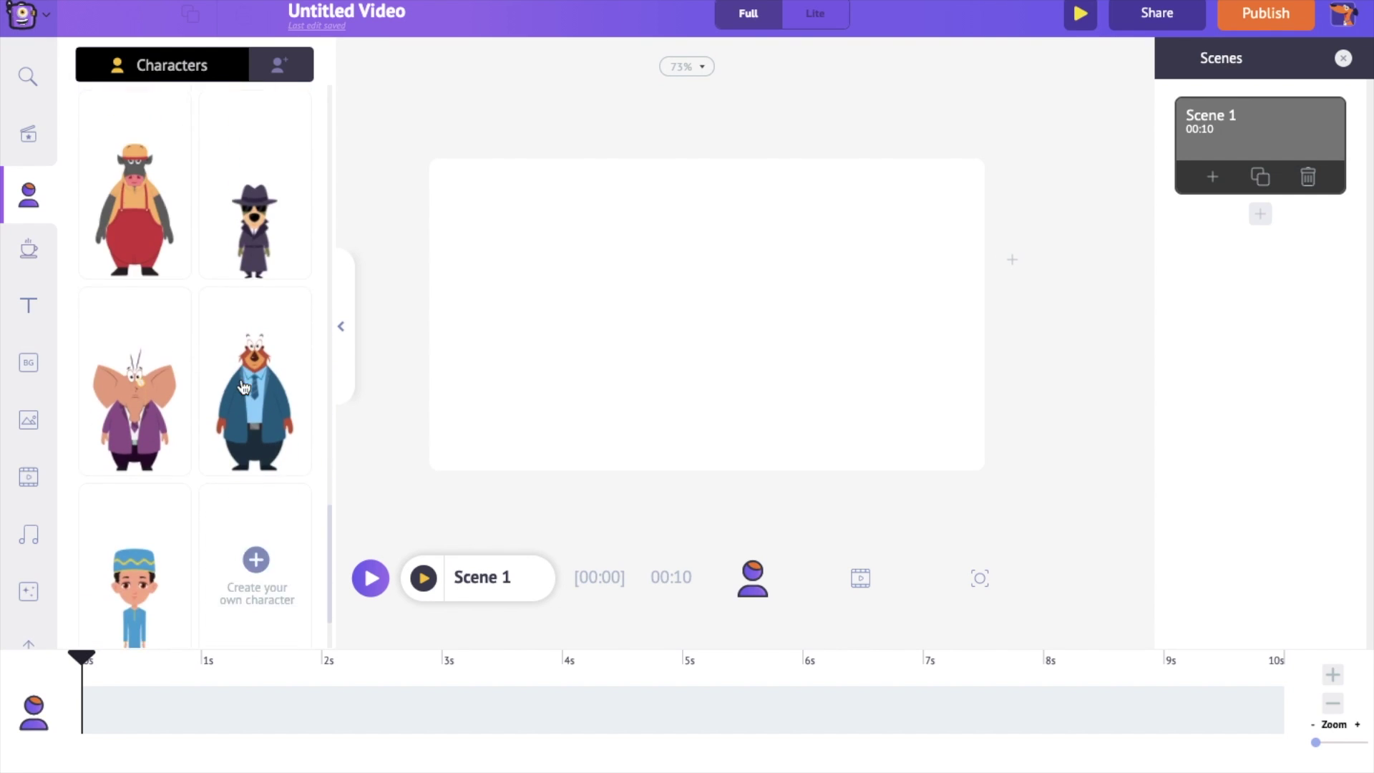
{"action": "scroll", "coordinate": [243, 387], "scroll_direction": "down", "scroll_amount": 2}
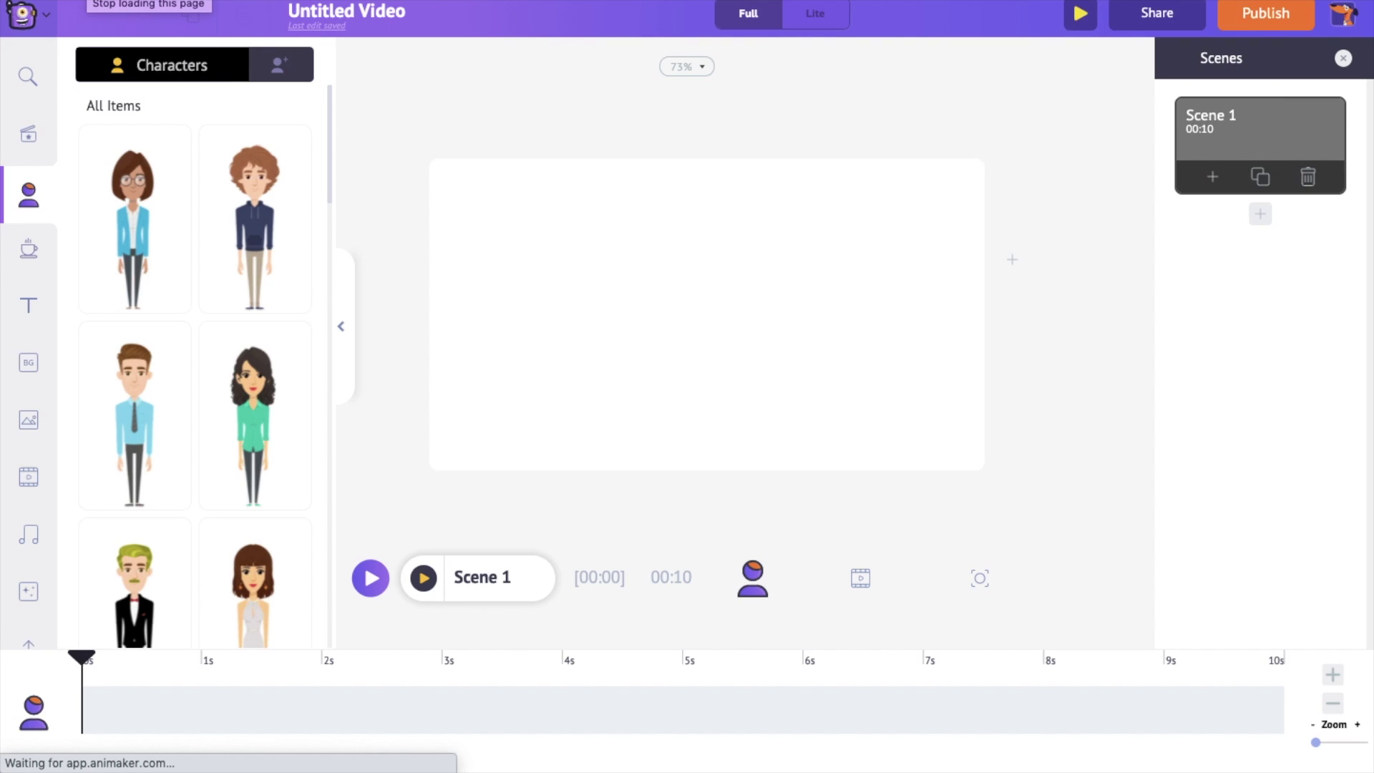
{"action": "left_click", "coordinate": [278, 65]}
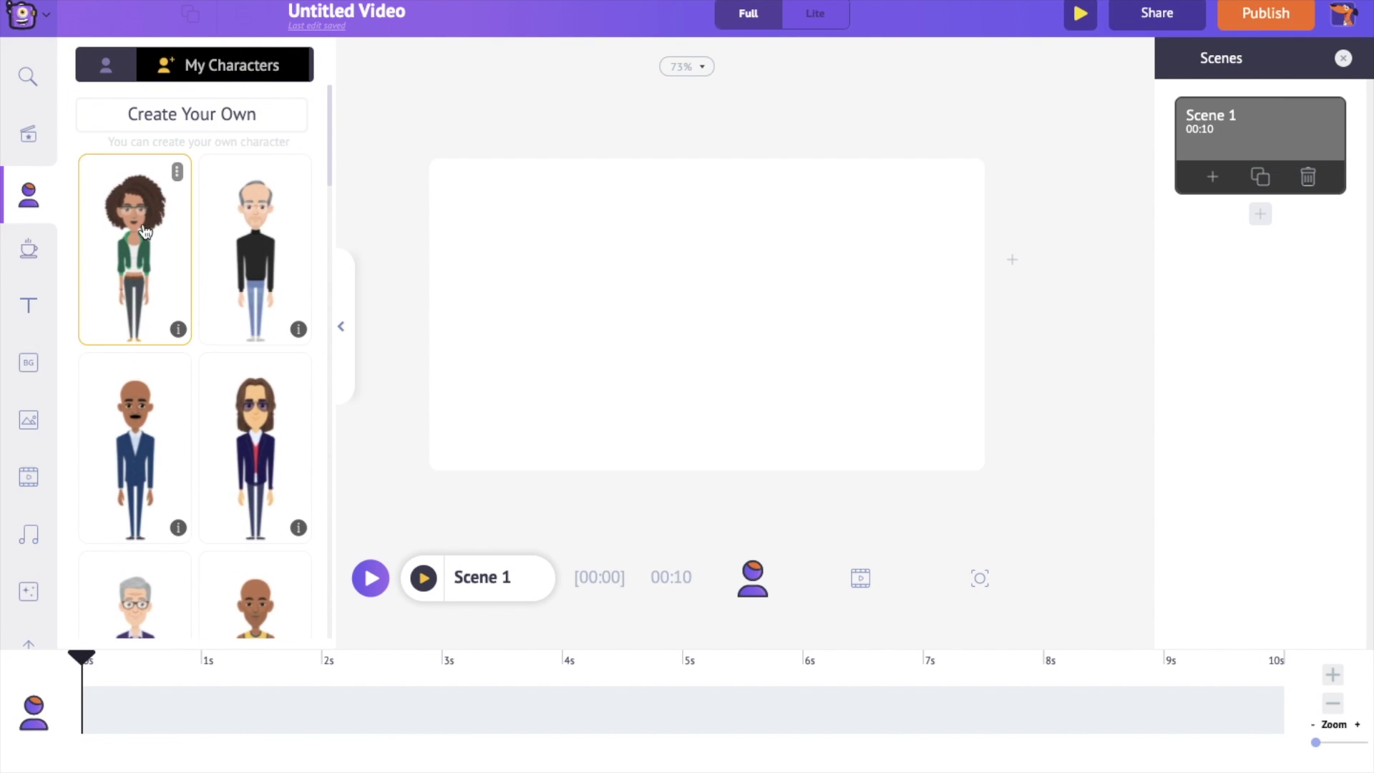
{"action": "left_click", "coordinate": [146, 230]}
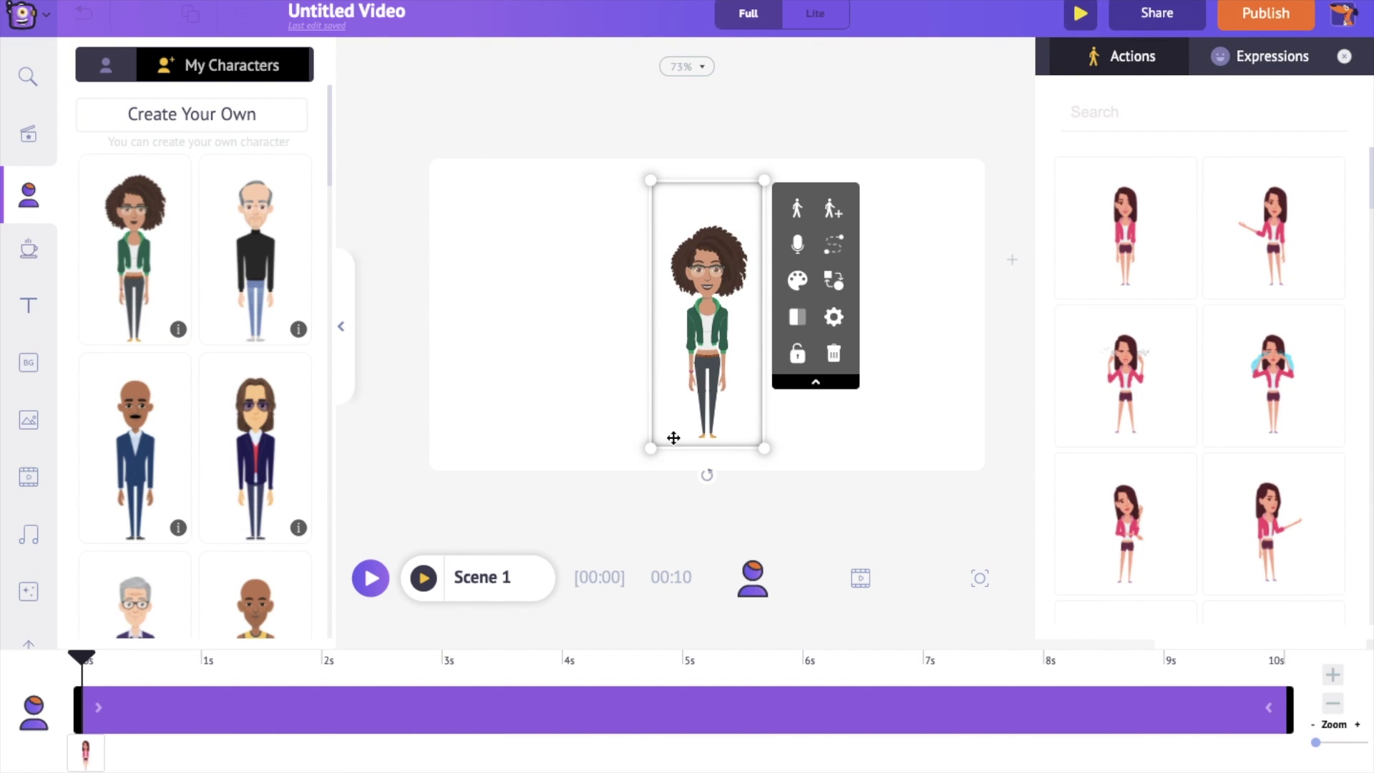
Search actions for 'waving' and apply Waving Hand to the character
{"action": "scroll", "coordinate": [1179, 404], "scroll_direction": "down", "scroll_amount": 5}
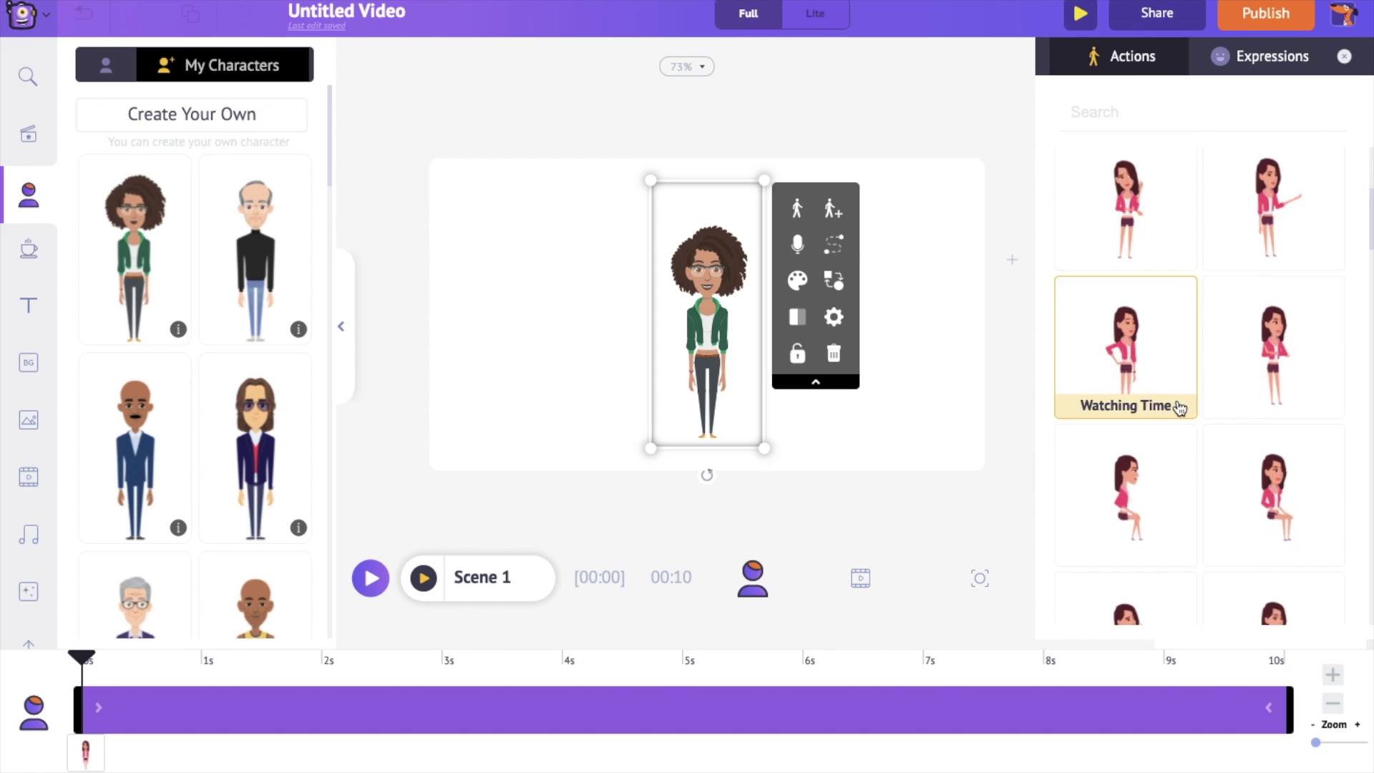
{"action": "scroll", "coordinate": [1188, 409], "scroll_direction": "down", "scroll_amount": 8}
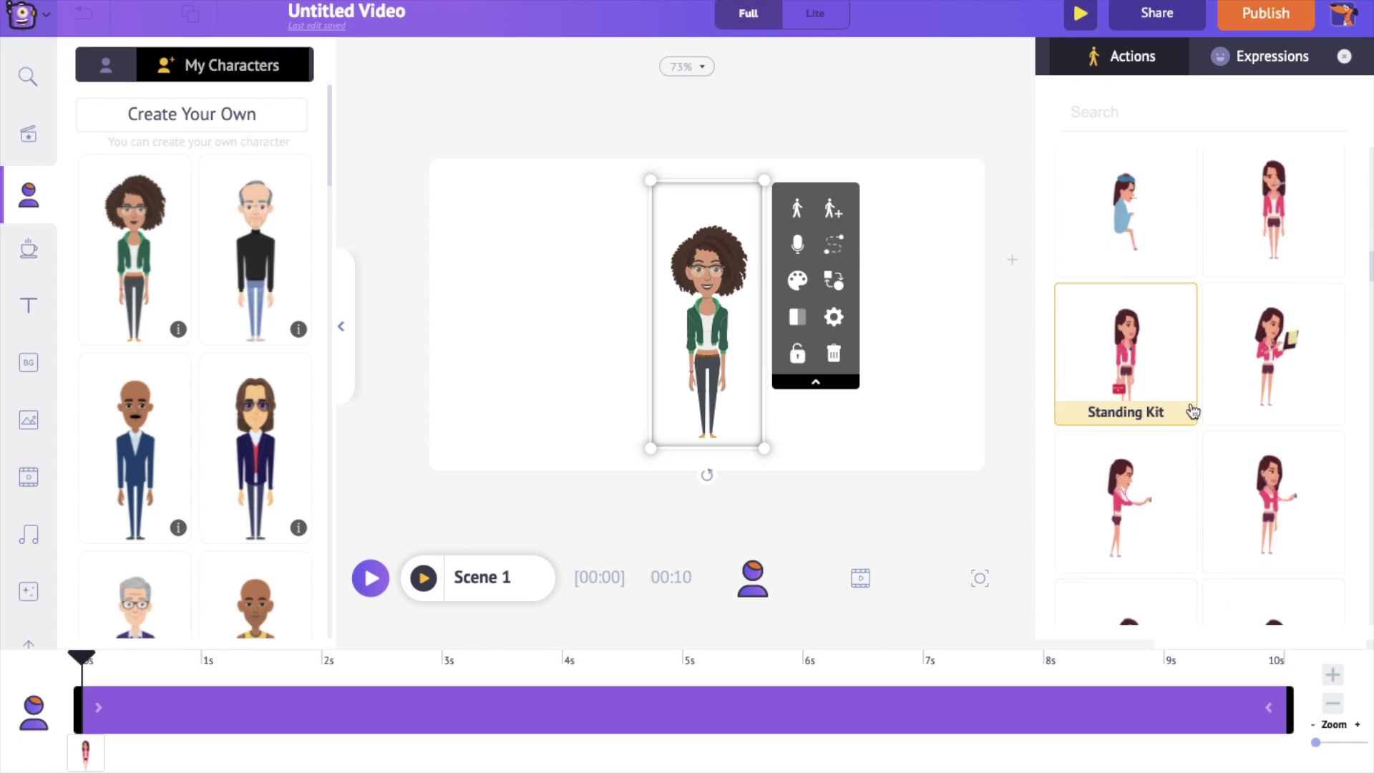
{"action": "scroll", "coordinate": [1192, 411], "scroll_direction": "up", "scroll_amount": 12}
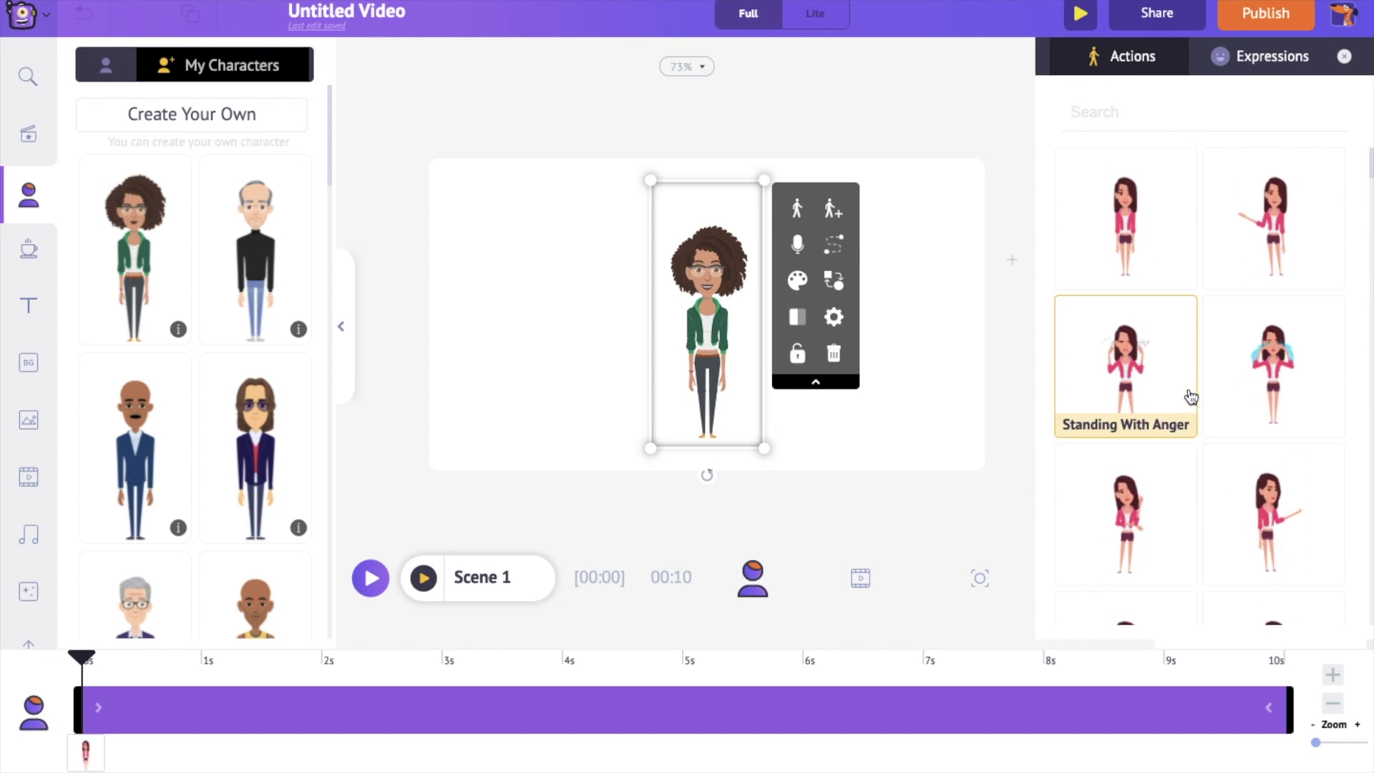
{"action": "left_click", "coordinate": [1088, 107]}
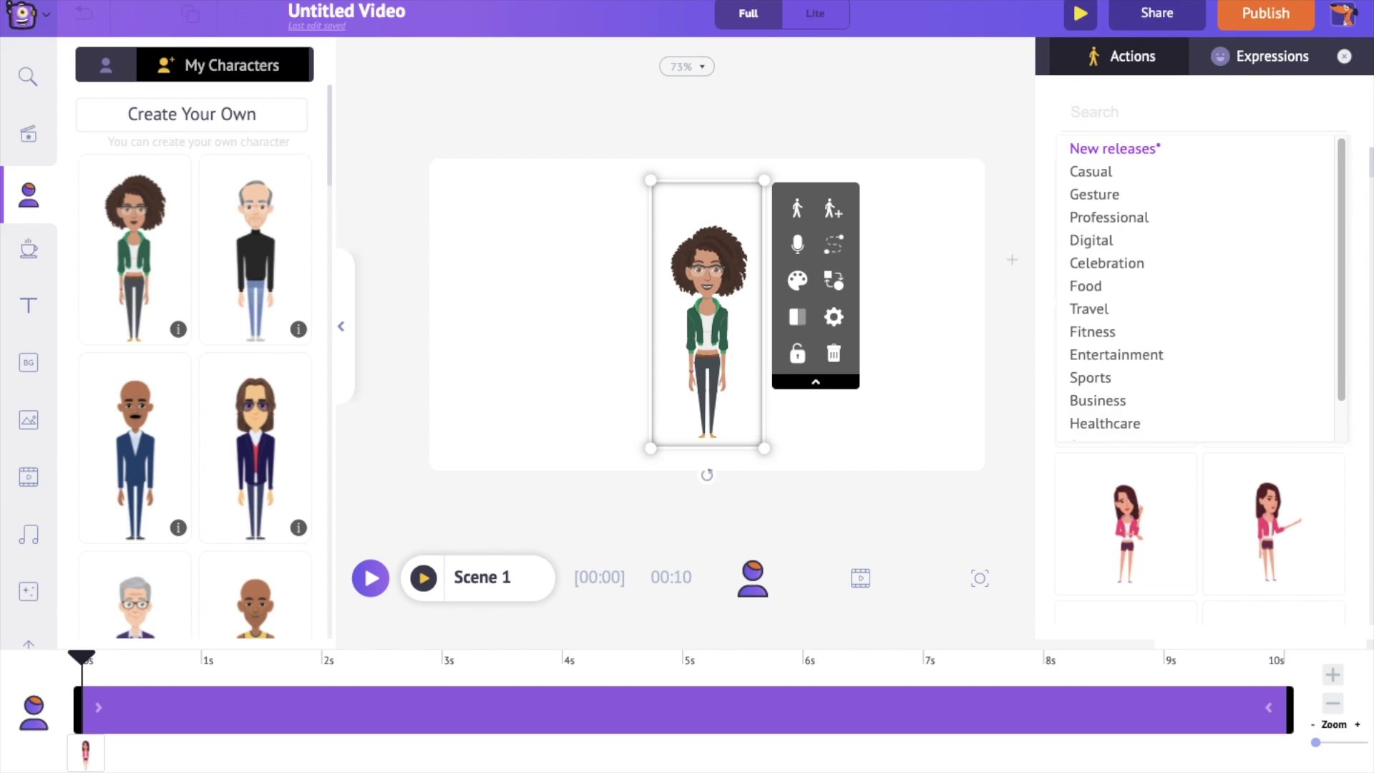
{"action": "type", "text": "waving"}
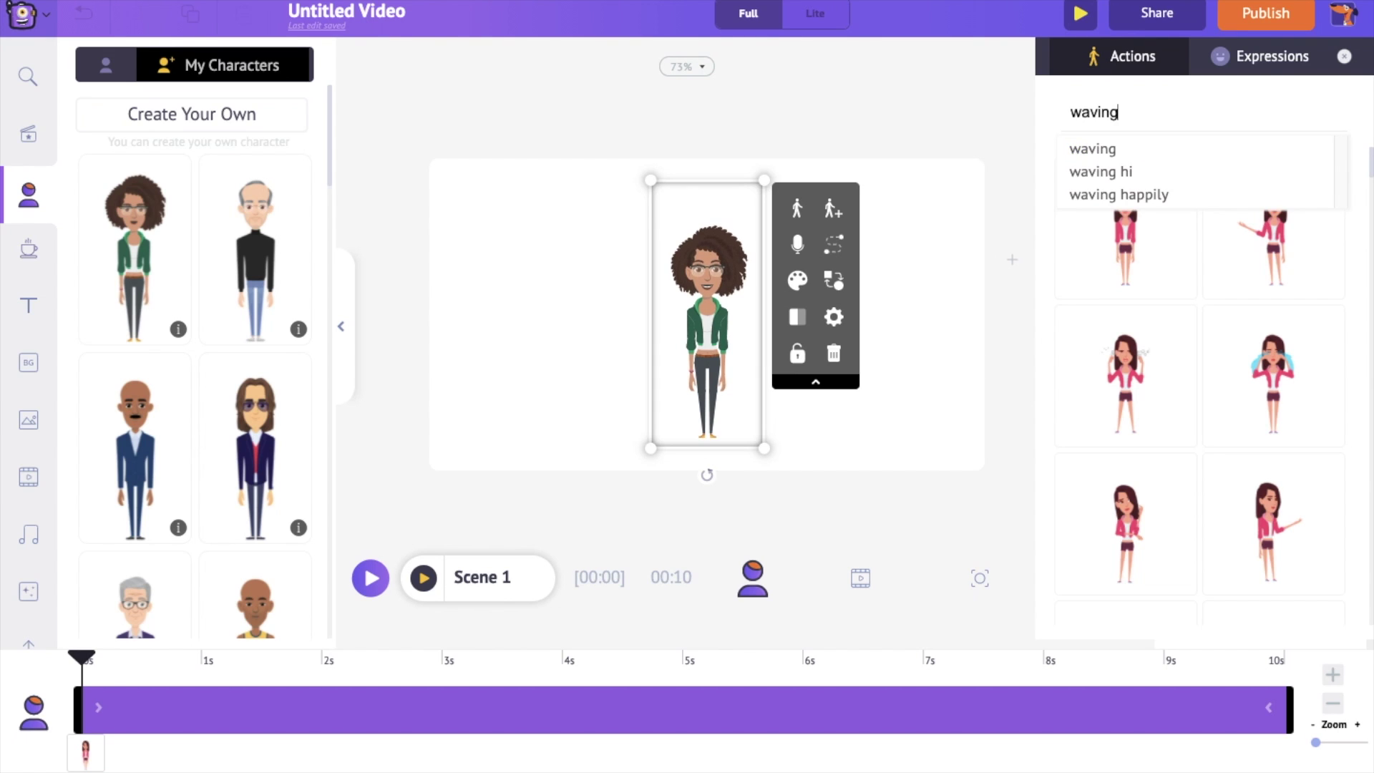
{"action": "key", "text": "Return"}
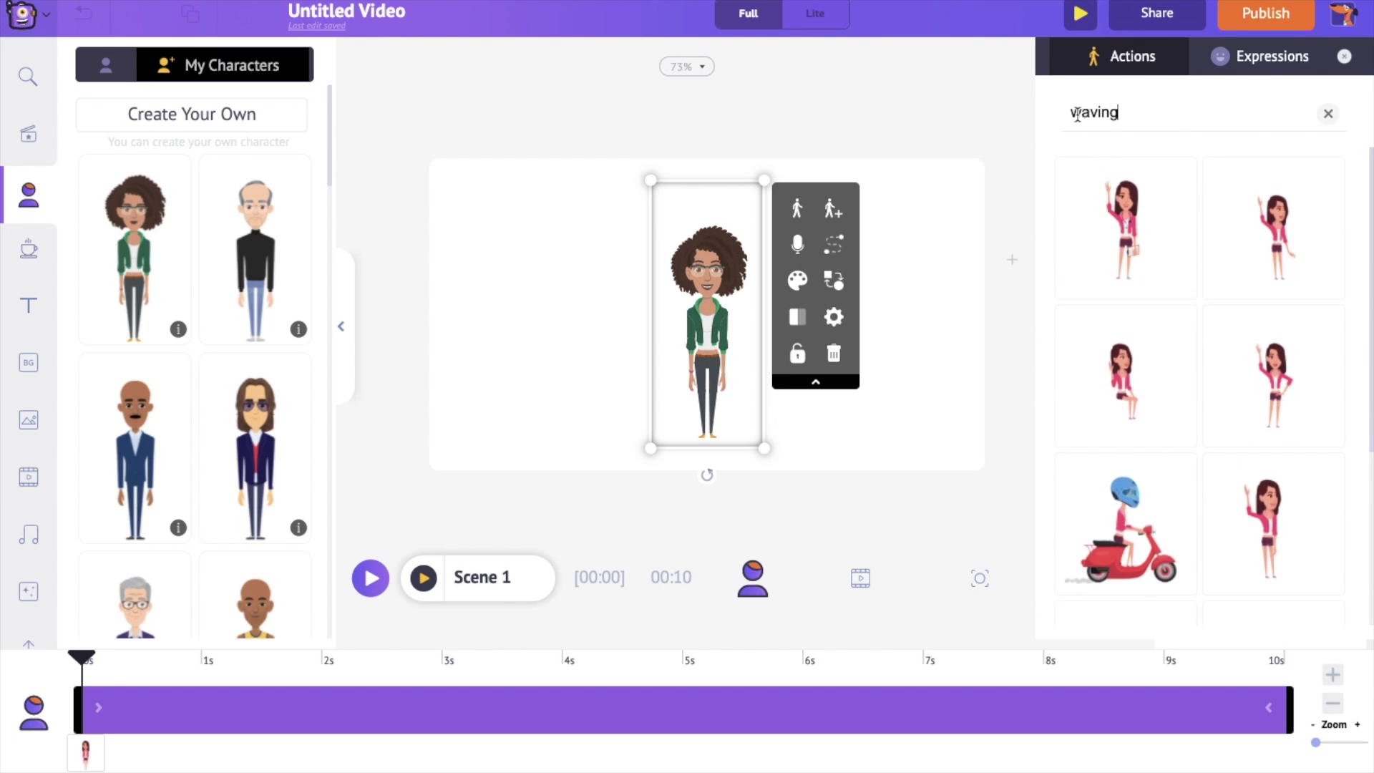
{"action": "left_click", "coordinate": [1260, 351]}
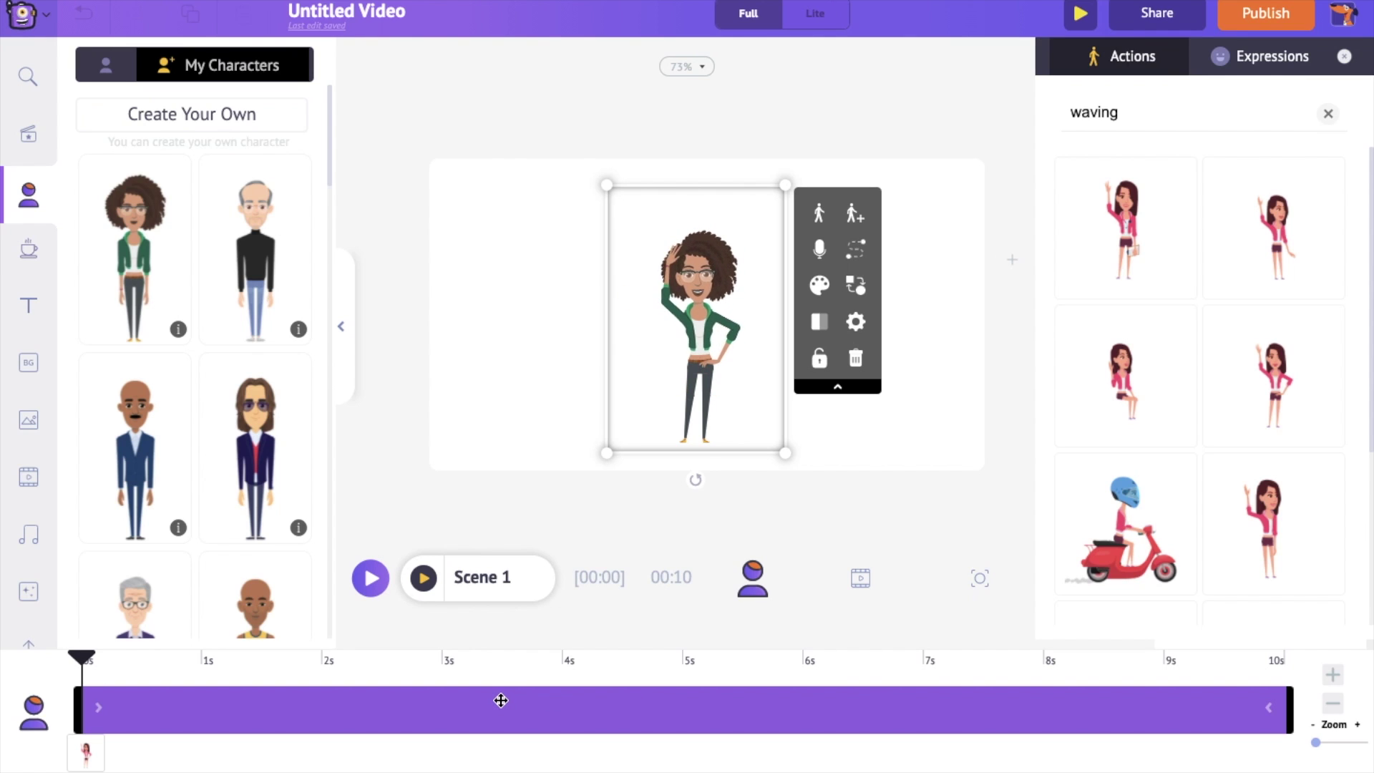
Shift the character's entry to about 3 seconds, preview, then move it back to 0 seconds
{"action": "left_click_drag", "start_coordinate": [77, 698], "coordinate": [444, 733]}
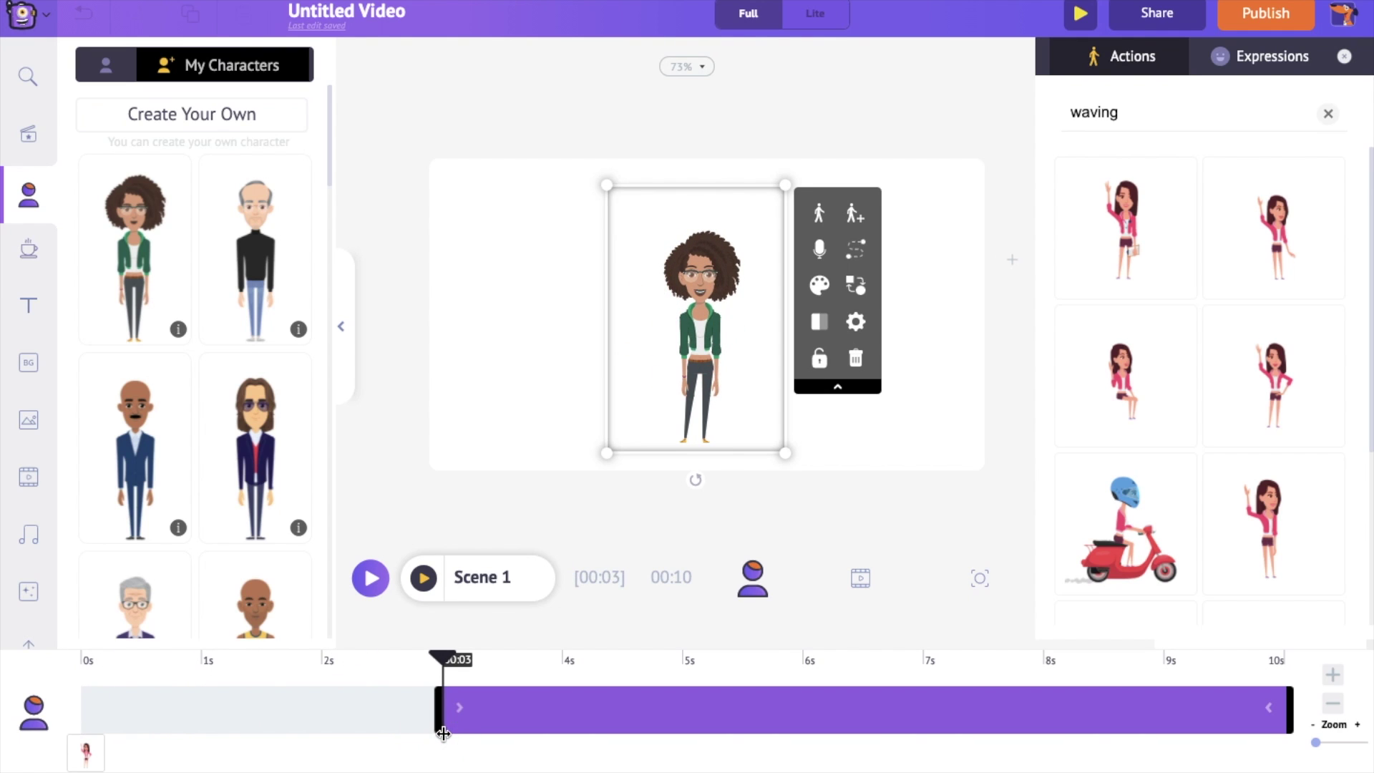
{"action": "left_click", "coordinate": [423, 578]}
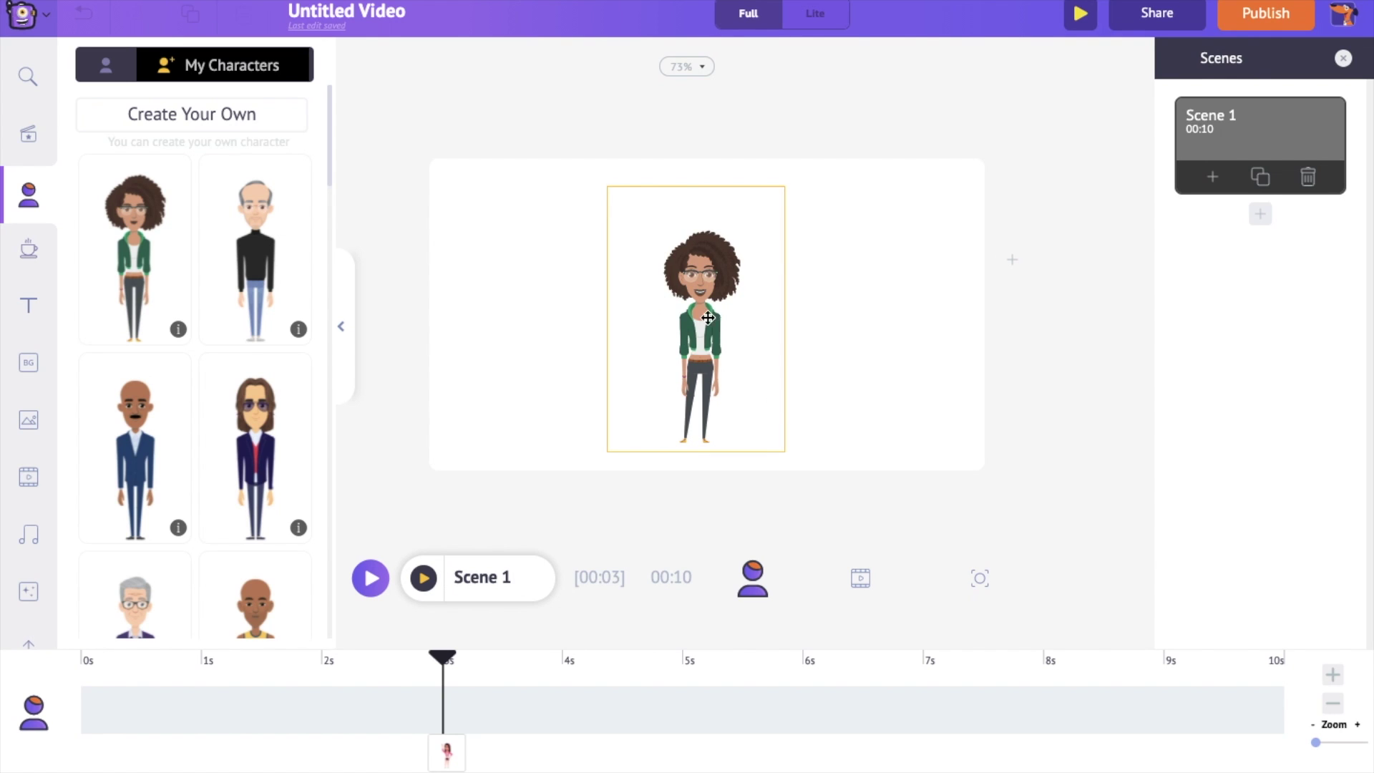
{"action": "left_click", "coordinate": [699, 323]}
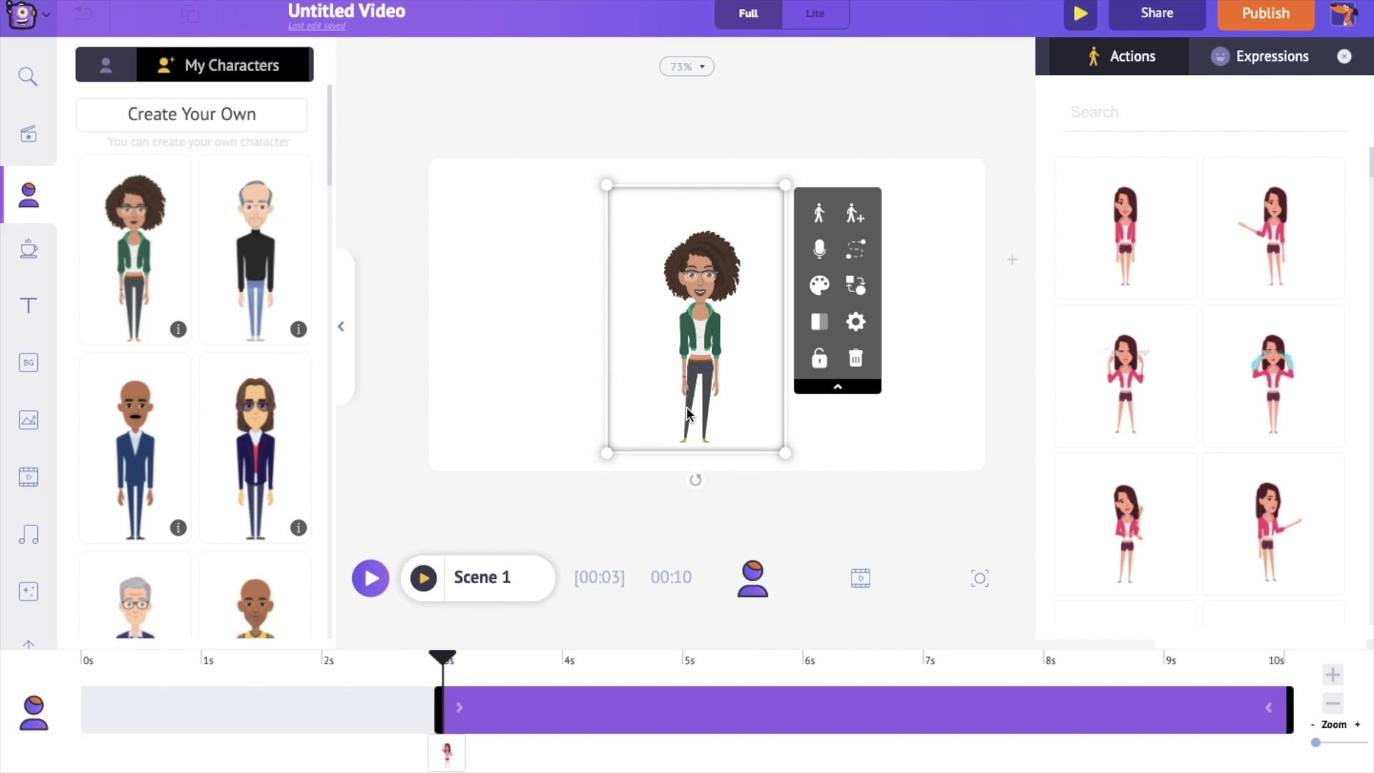
{"action": "left_click_drag", "start_coordinate": [431, 700], "coordinate": [75, 698]}
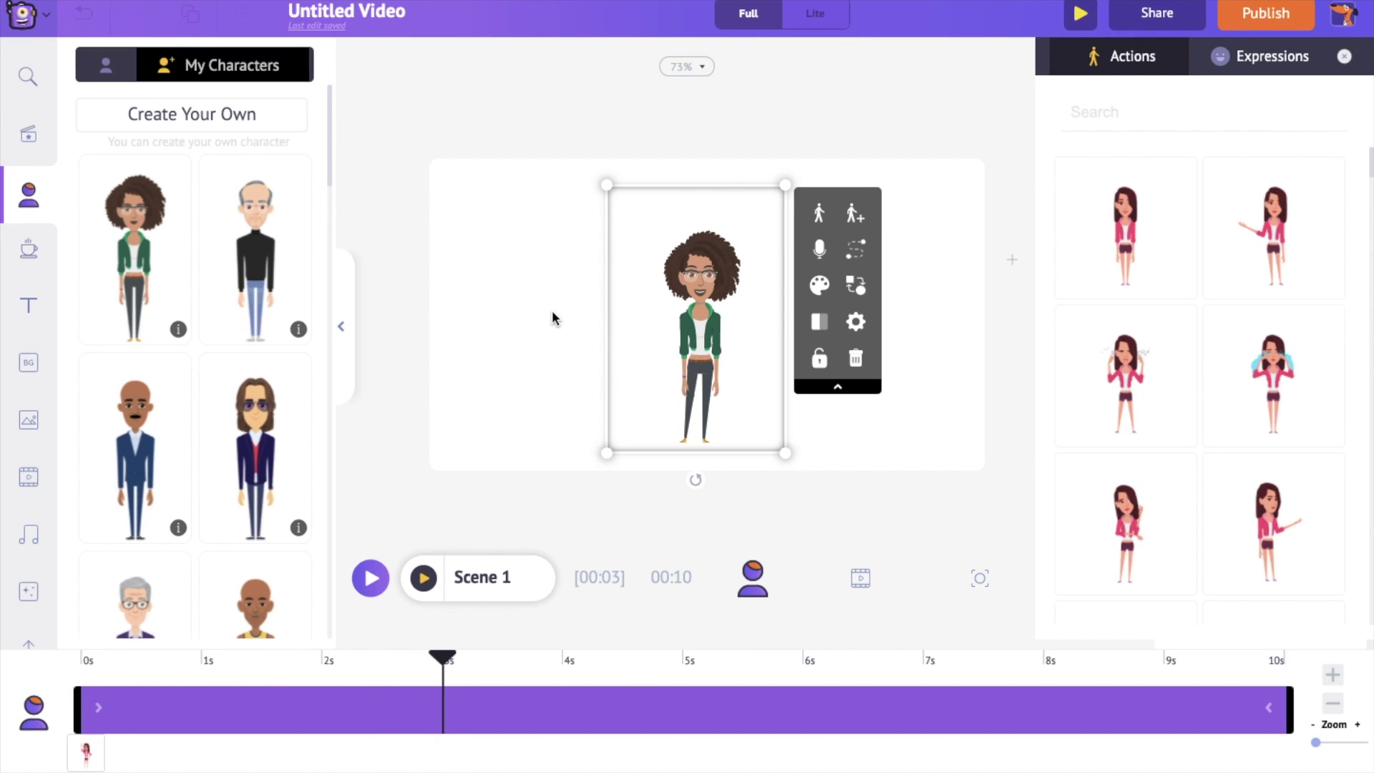
{"action": "left_click", "coordinate": [566, 485]}
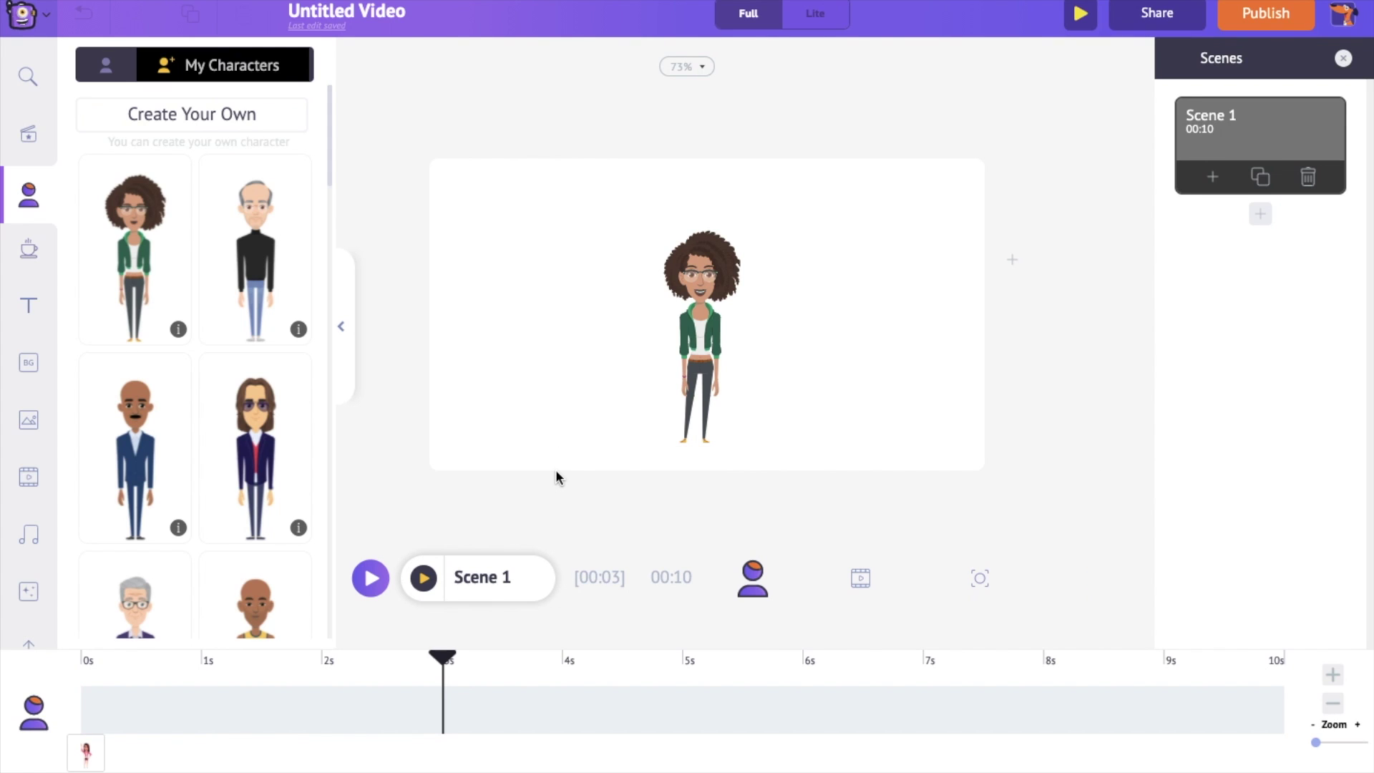
Make the background purple, try green and pink gradient stops, then remove the extra stop
{"action": "left_click", "coordinate": [533, 344]}
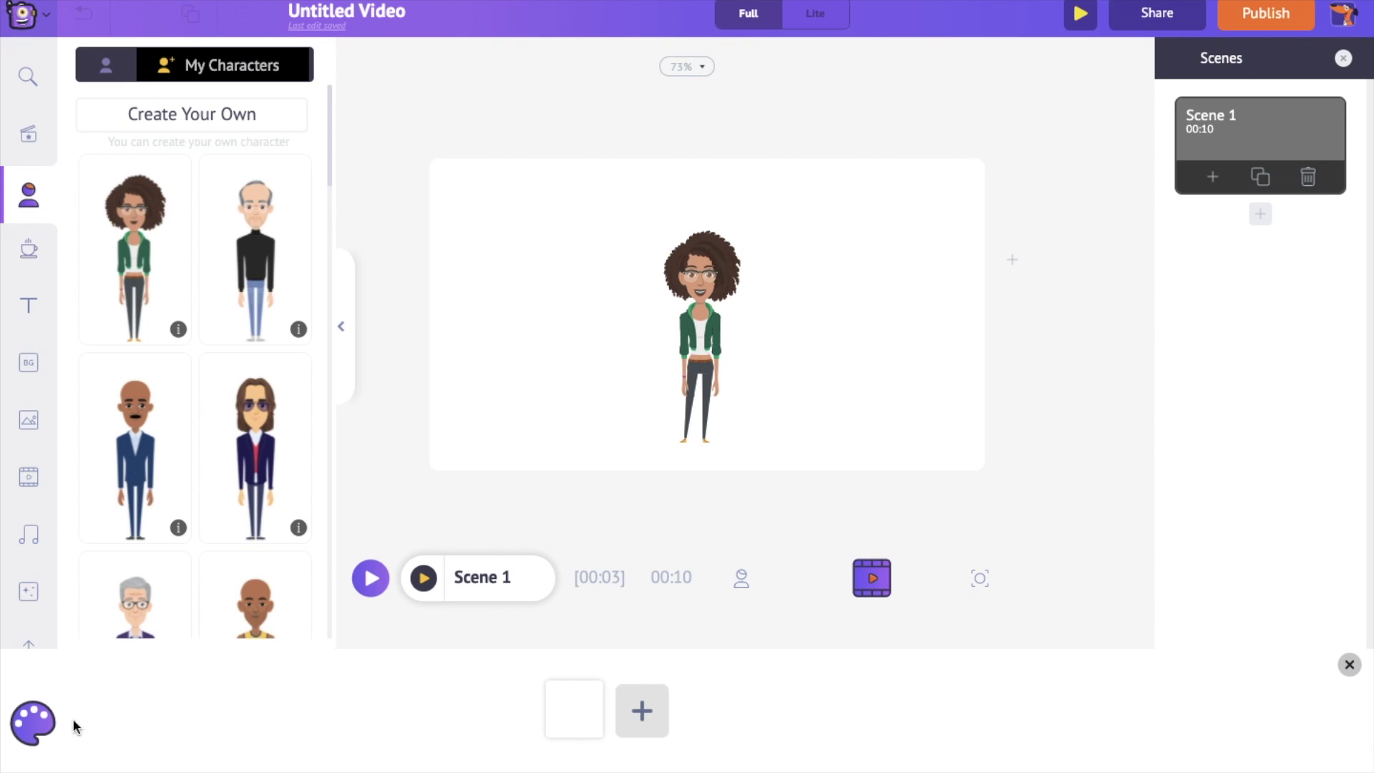
{"action": "left_click", "coordinate": [574, 708]}
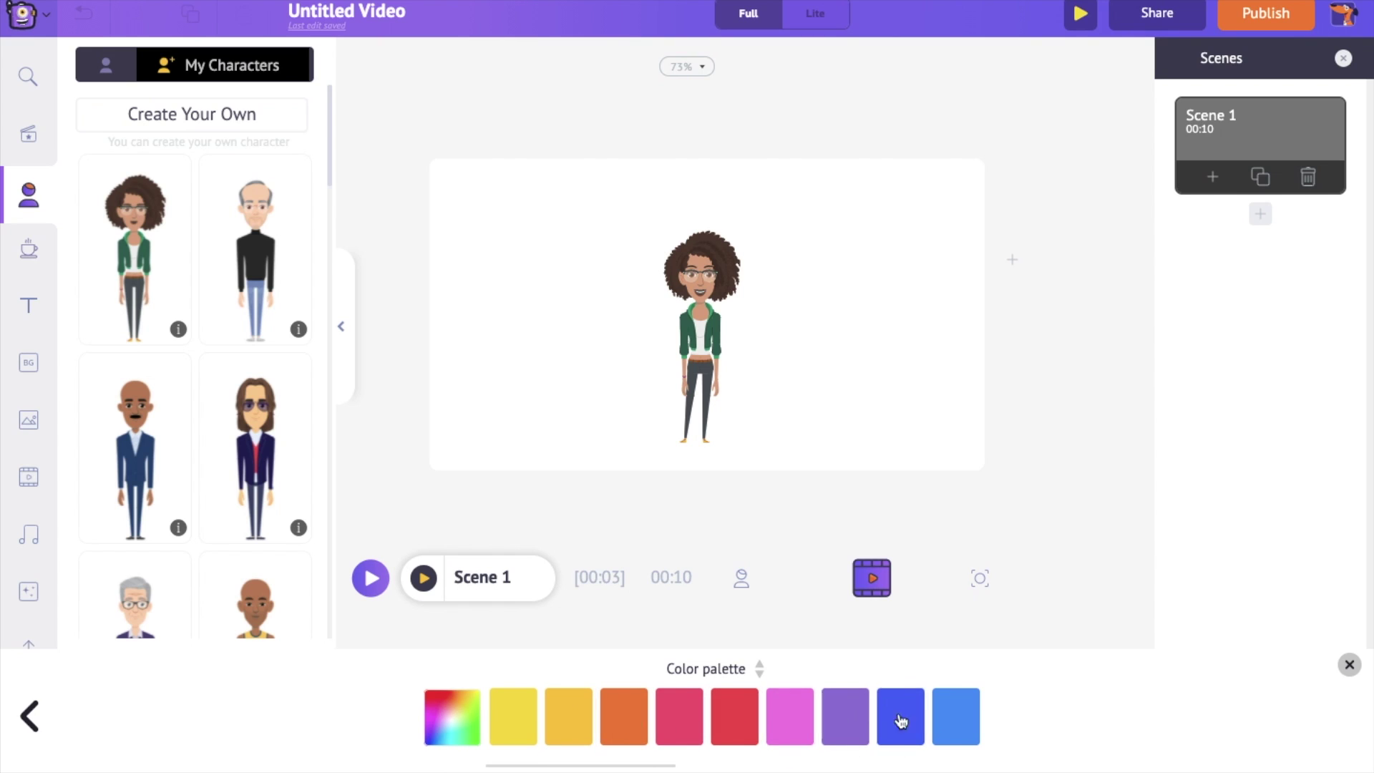
{"action": "left_click", "coordinate": [845, 720]}
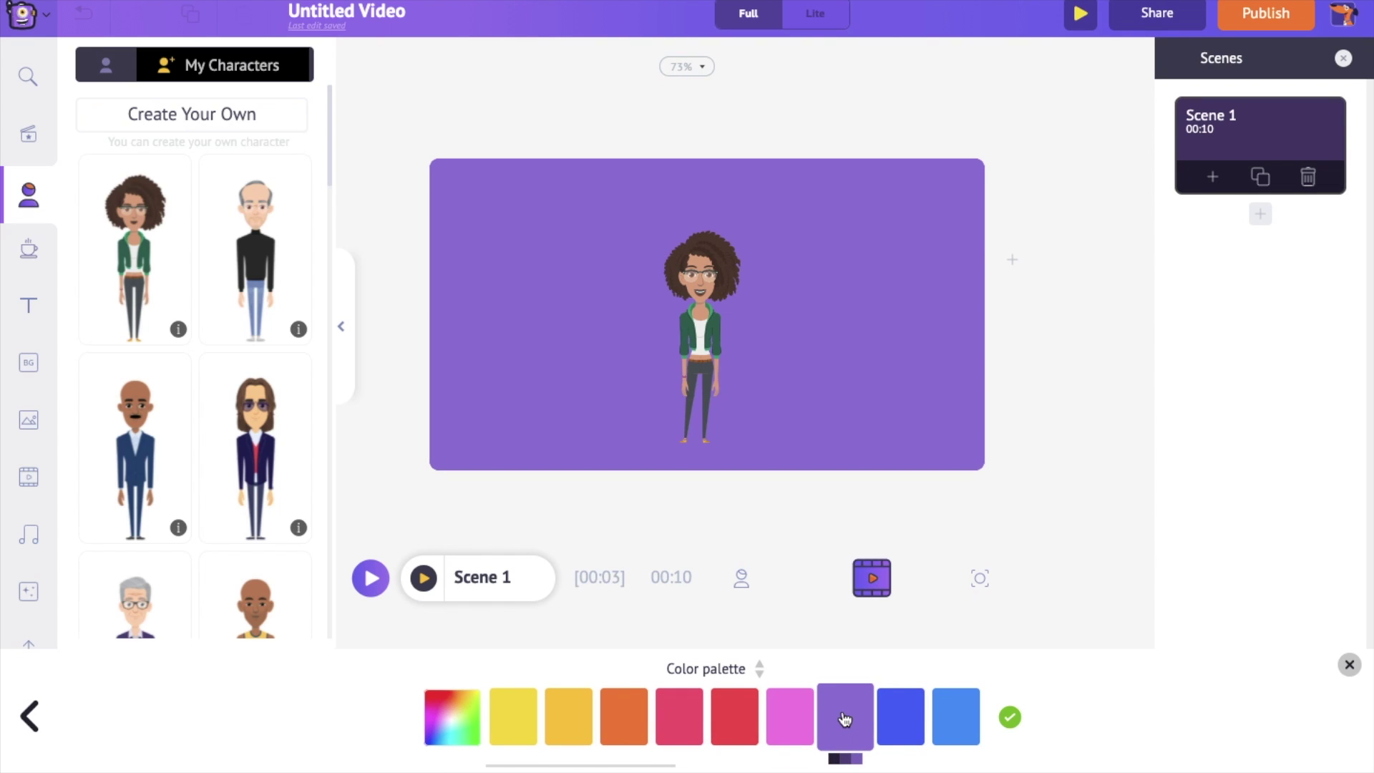
{"action": "left_click", "coordinate": [1010, 718]}
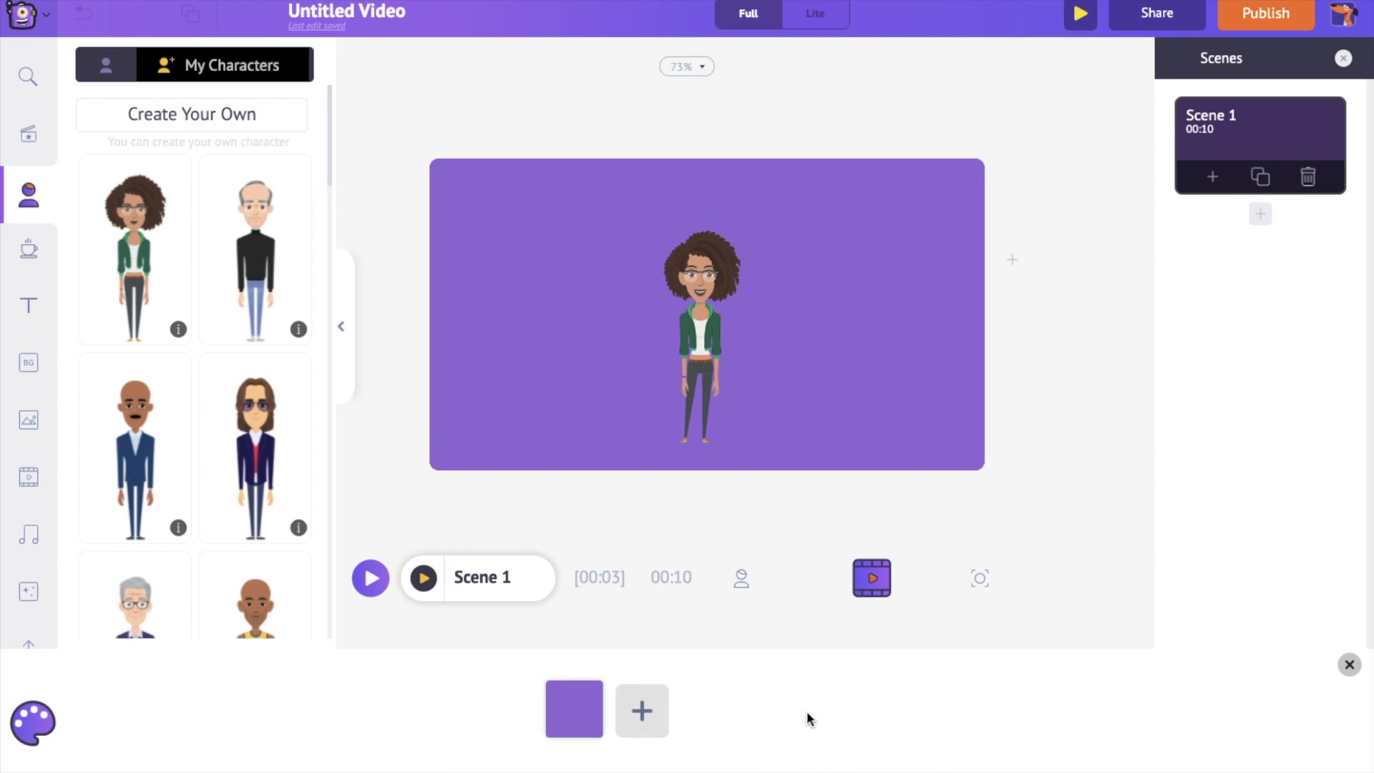
{"action": "left_click", "coordinate": [647, 713]}
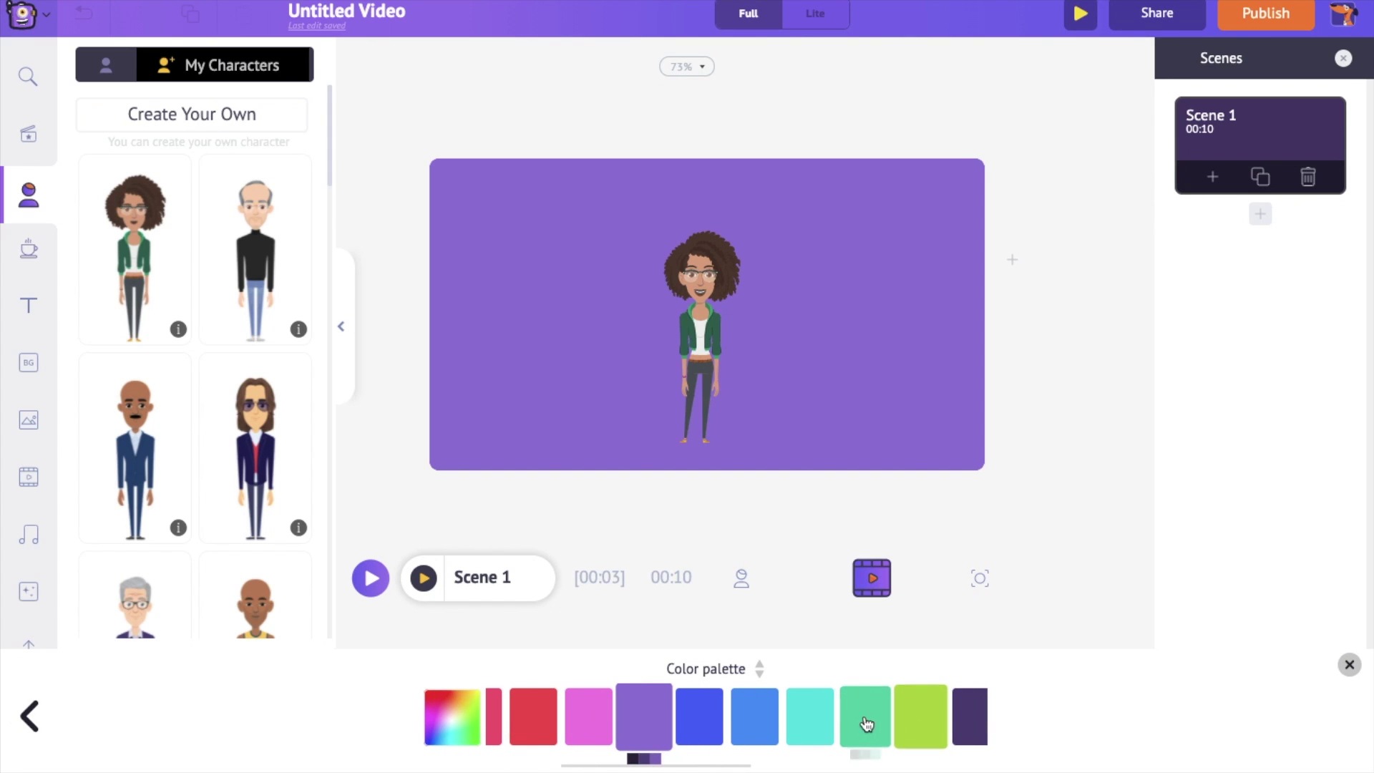
{"action": "left_click", "coordinate": [872, 723]}
{"action": "left_click", "coordinate": [640, 714]}
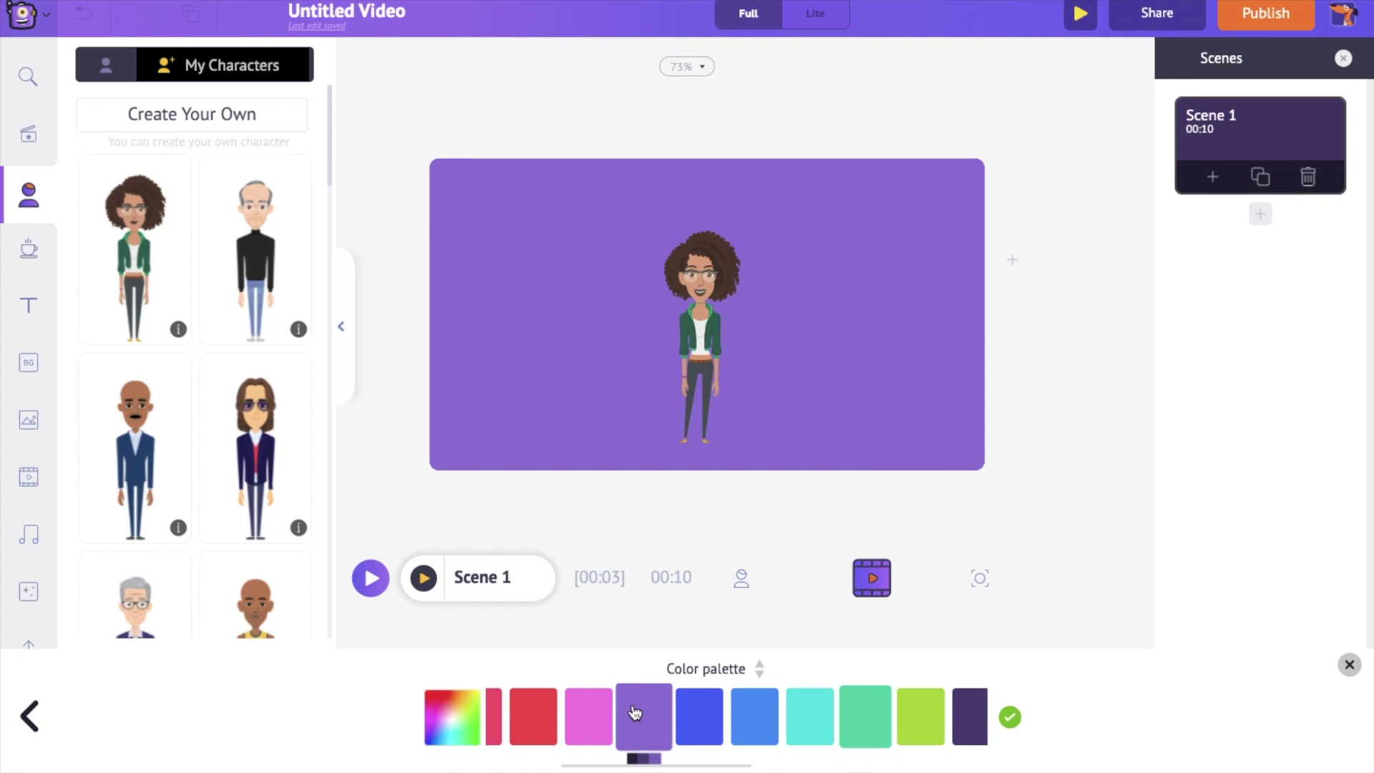
{"action": "left_click", "coordinate": [595, 716]}
{"action": "left_click", "coordinate": [1010, 717]}
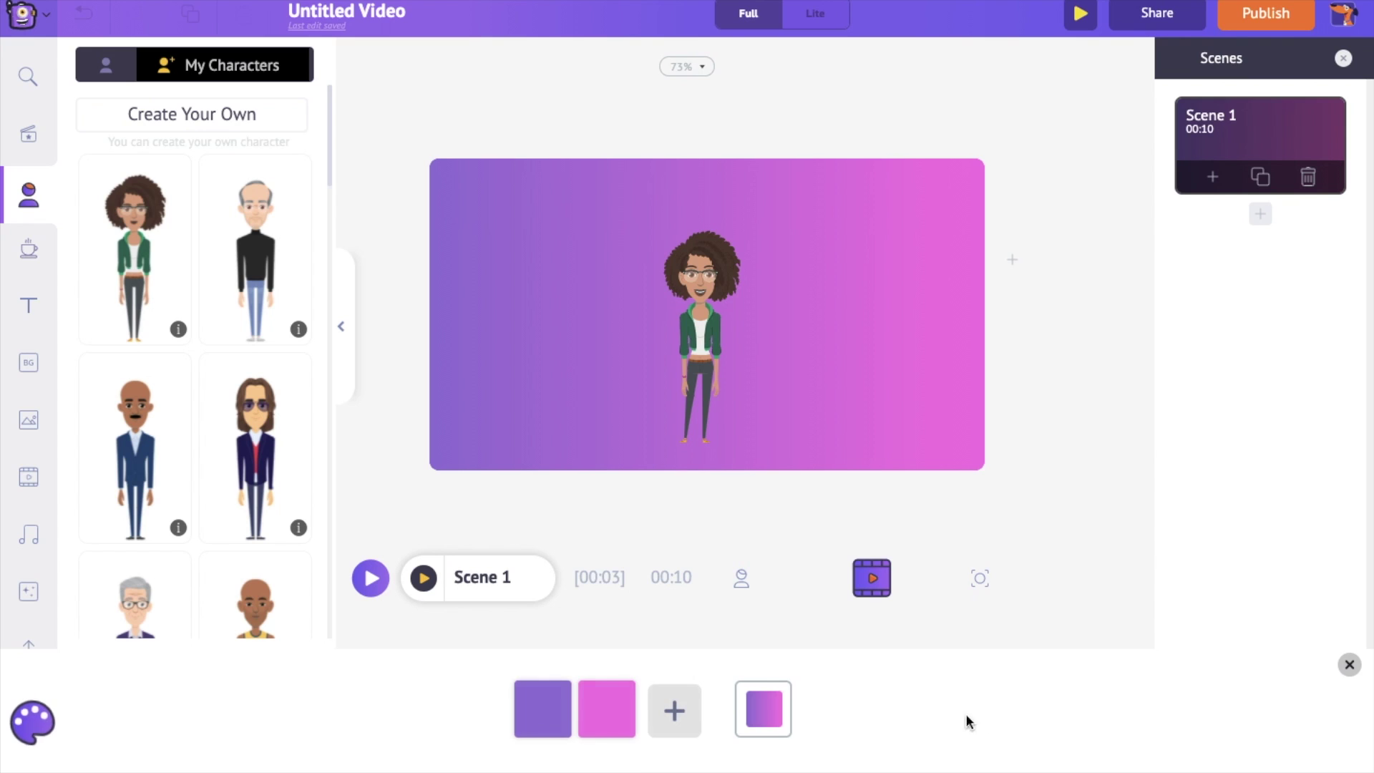
{"action": "left_click", "coordinate": [641, 675]}
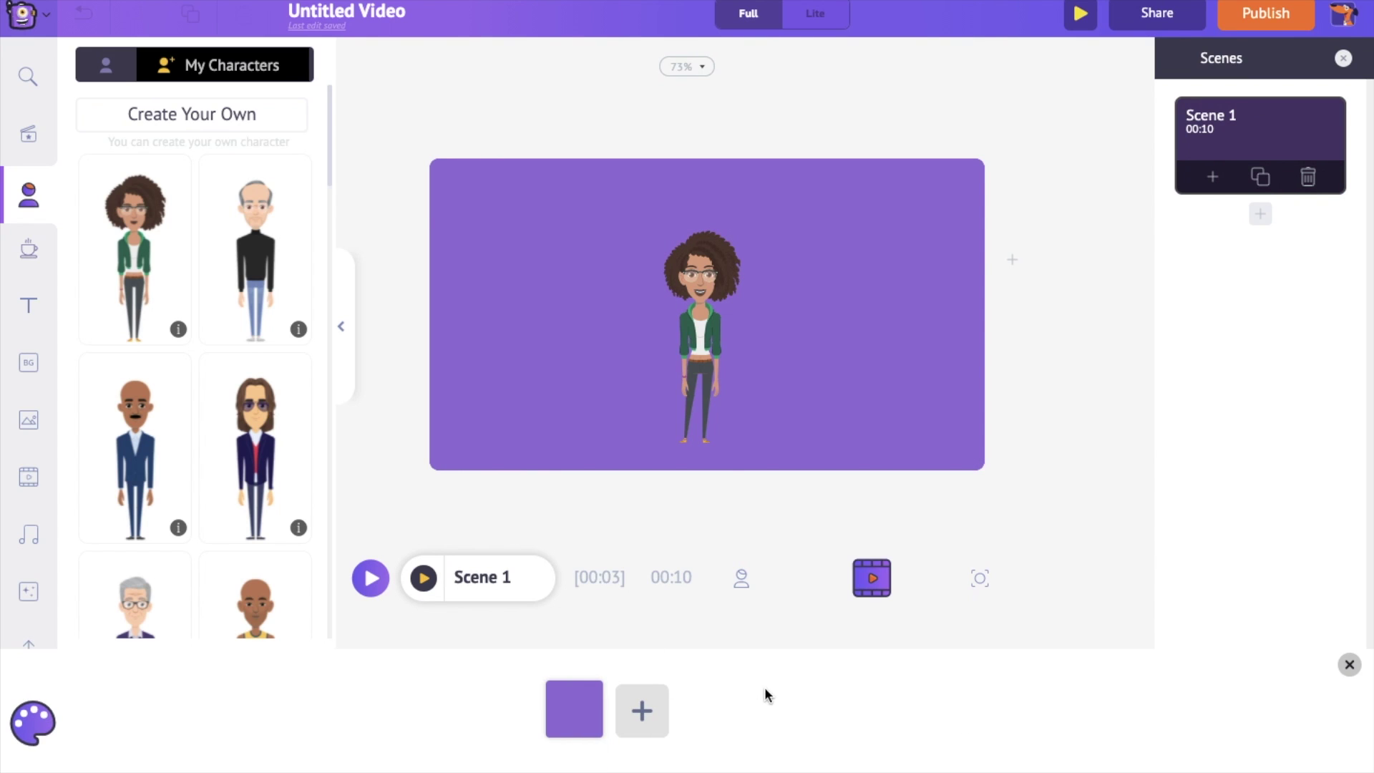
{"action": "left_click", "coordinate": [733, 627]}
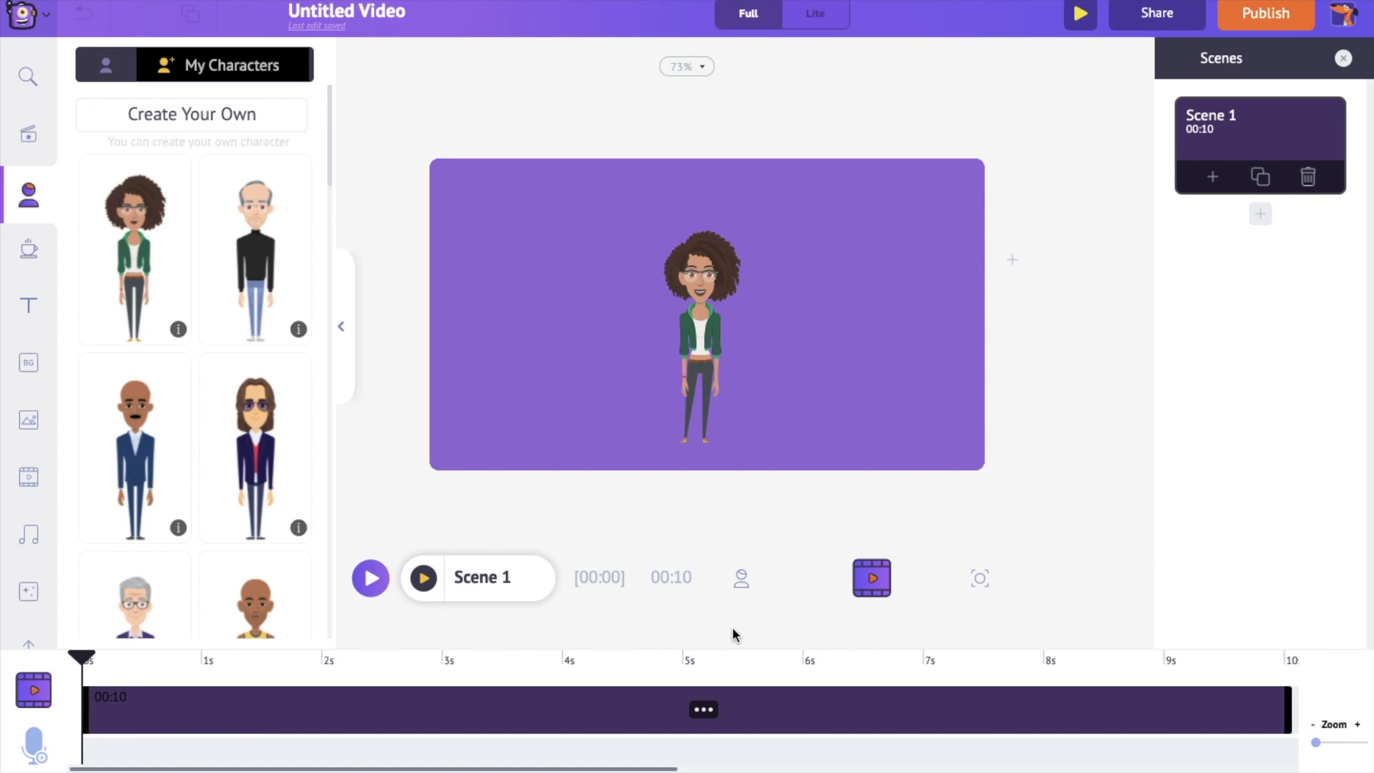
Apply the bedroom backdrop from the Home backgrounds, then delete it
{"action": "left_click", "coordinate": [31, 365]}
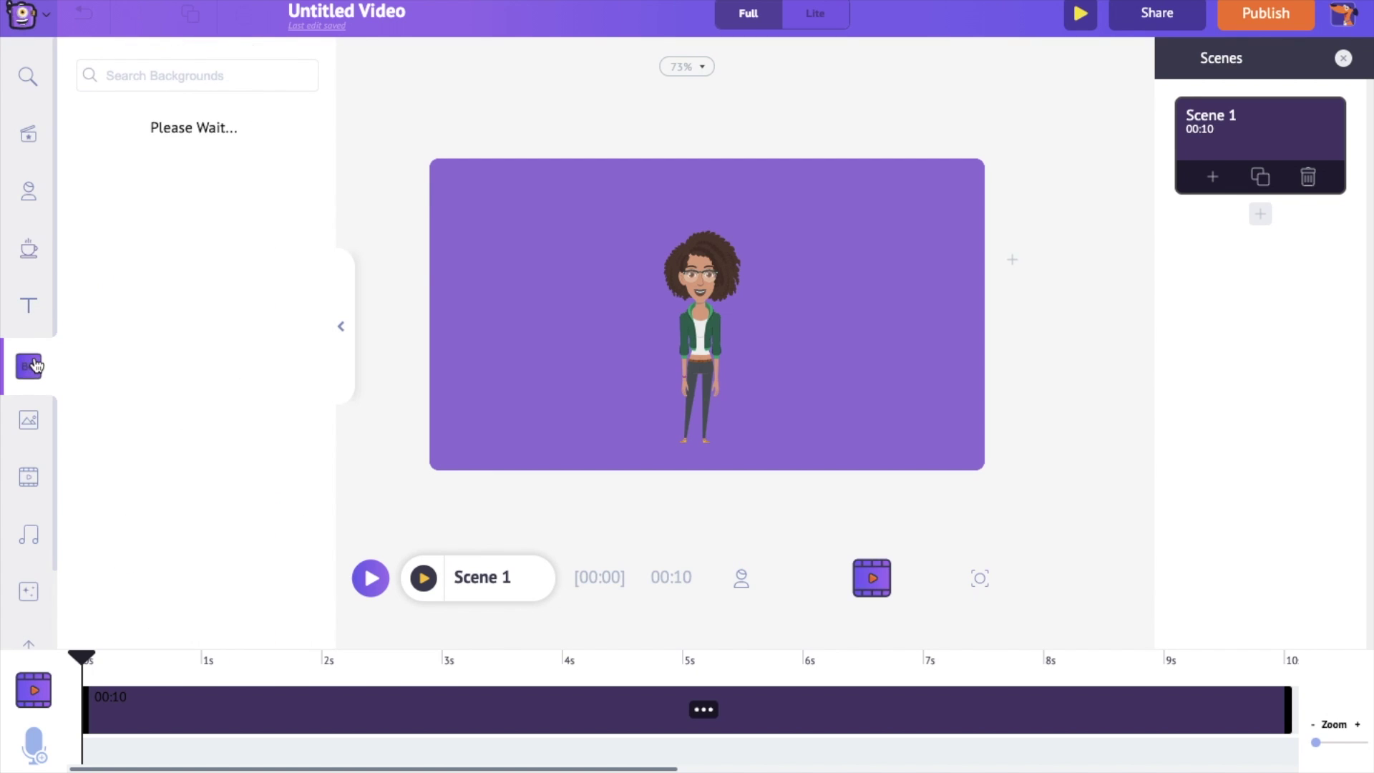
{"action": "scroll", "coordinate": [186, 337], "scroll_direction": "down", "scroll_amount": 5}
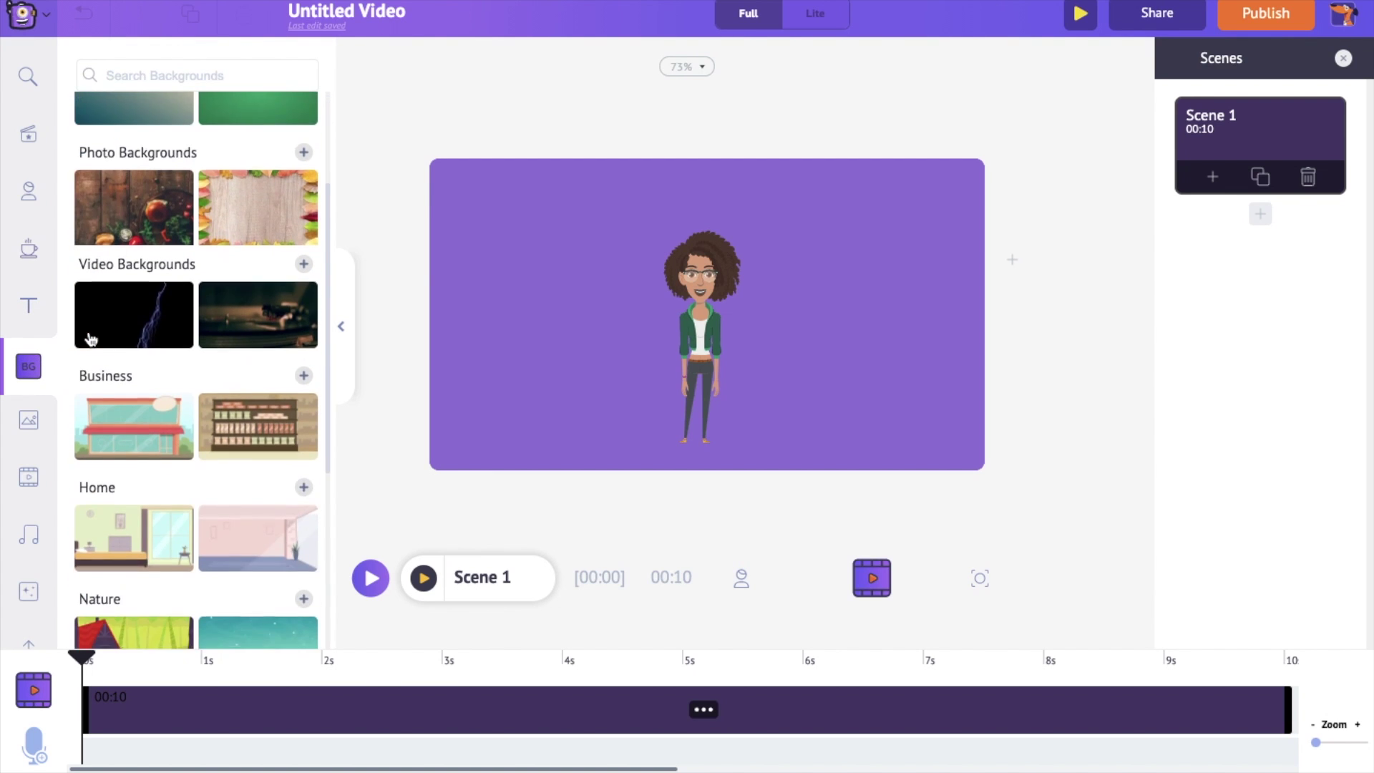
{"action": "left_click", "coordinate": [304, 323]}
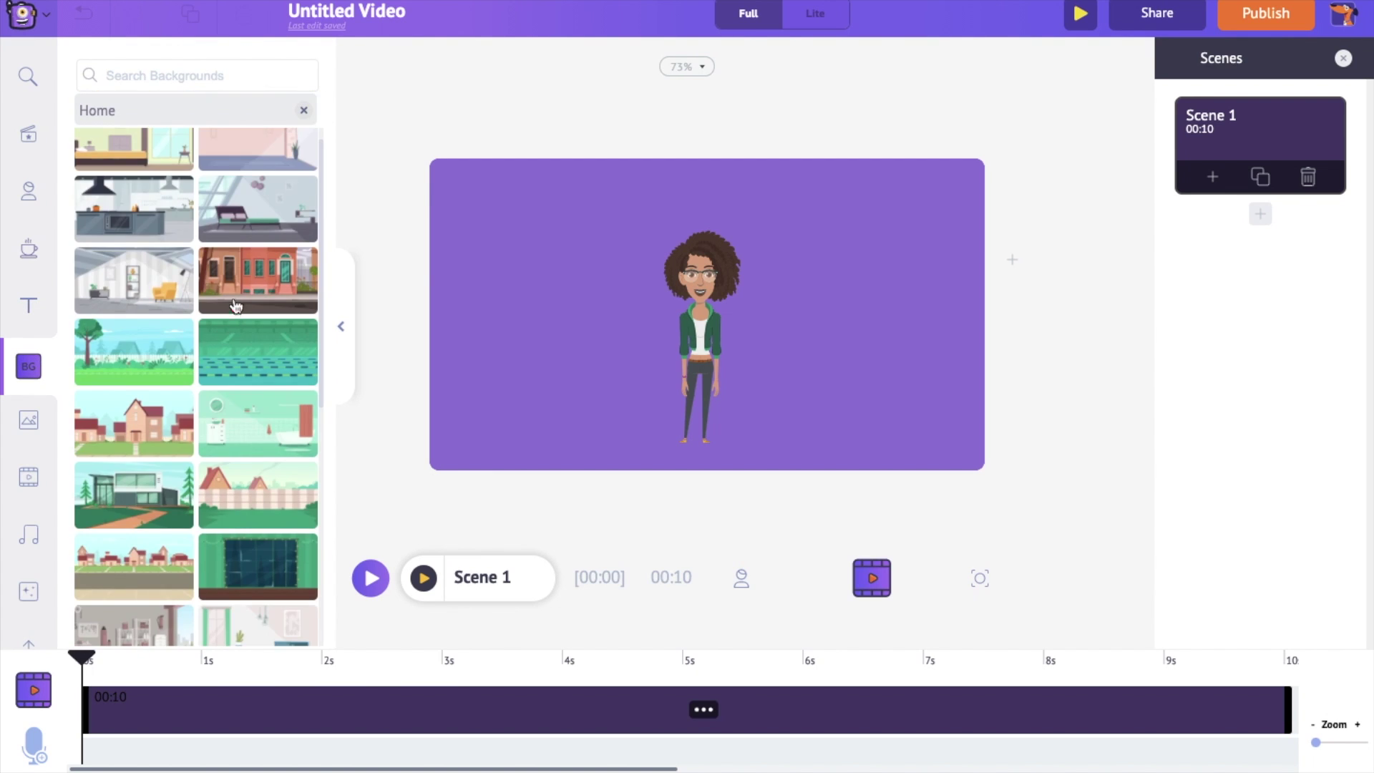
{"action": "left_click", "coordinate": [258, 224]}
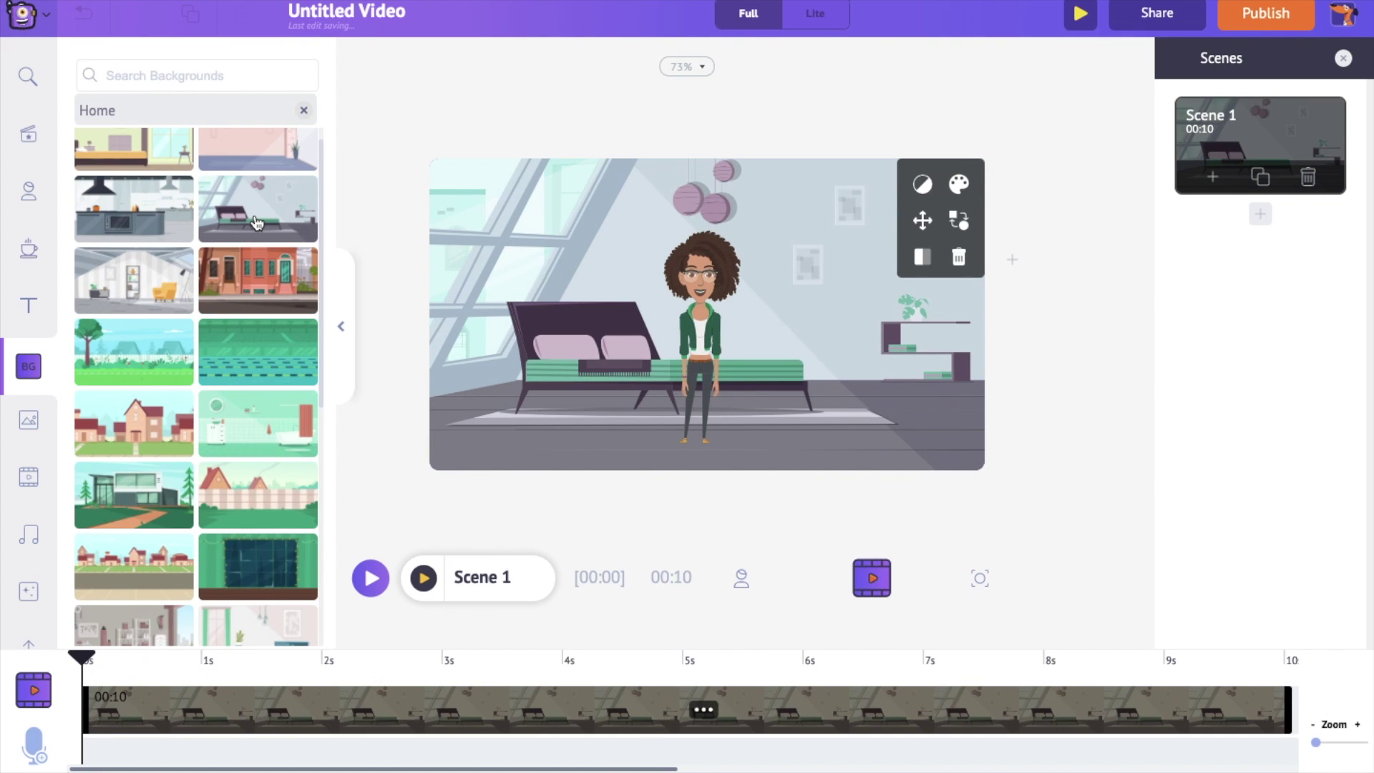
{"action": "left_click", "coordinate": [959, 257]}
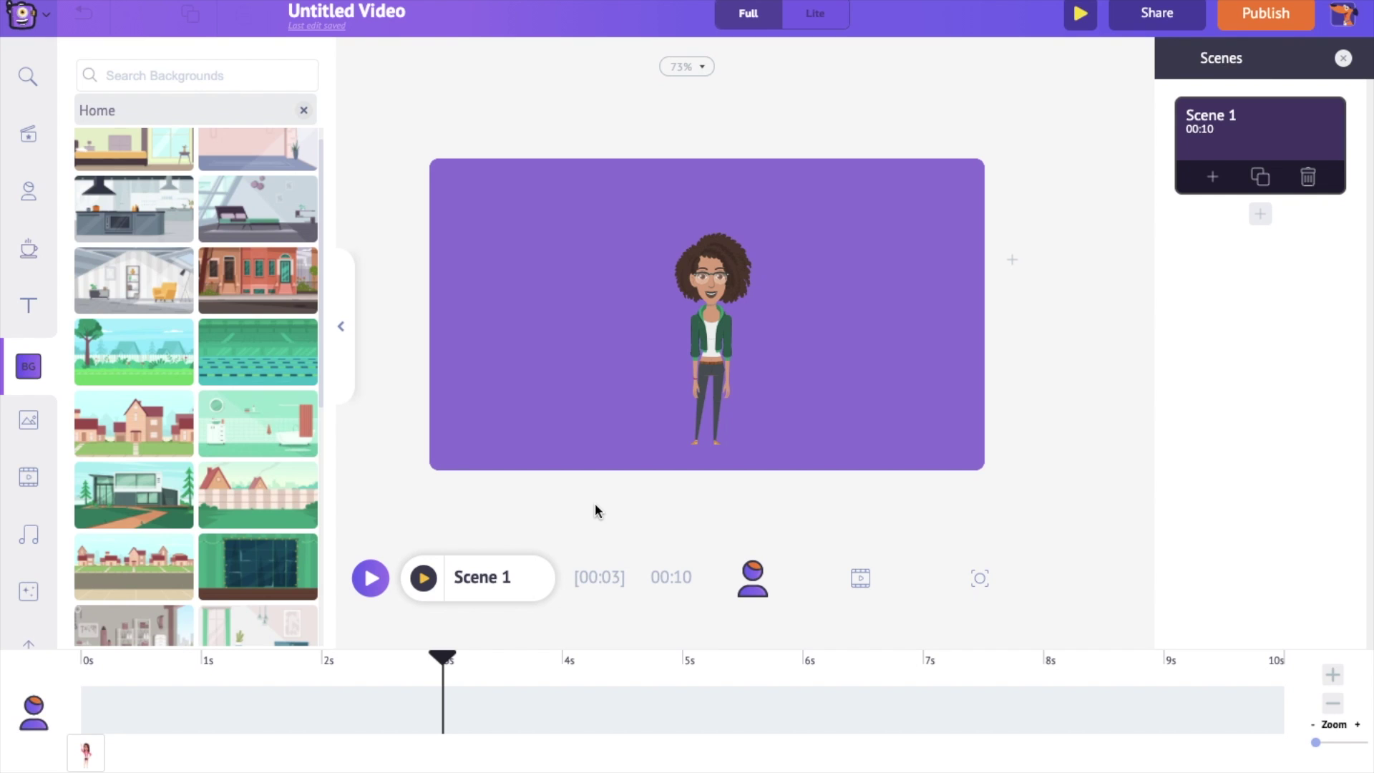
Add a 'Hello all!' subheading, move the character left, and start the text near 0 seconds
{"action": "left_click", "coordinate": [30, 308]}
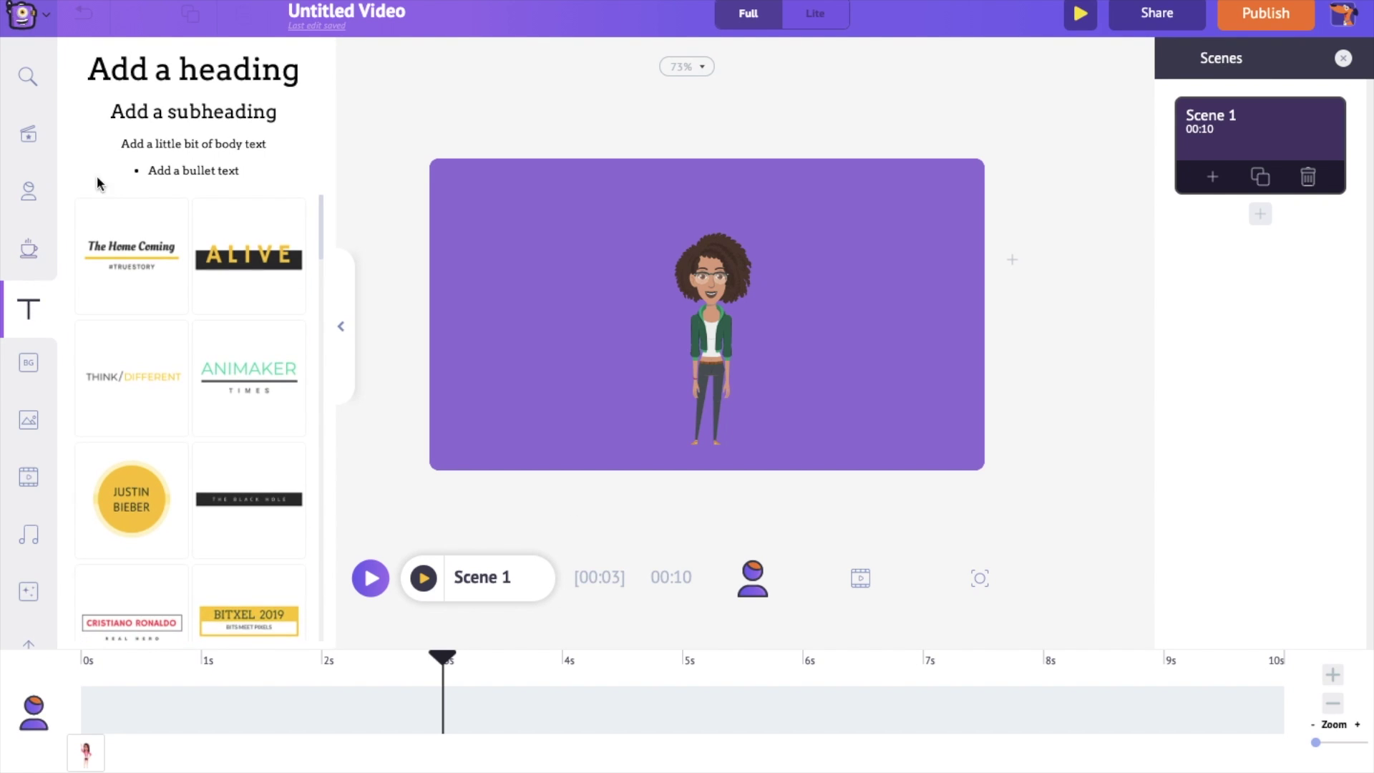
{"action": "left_click", "coordinate": [215, 114]}
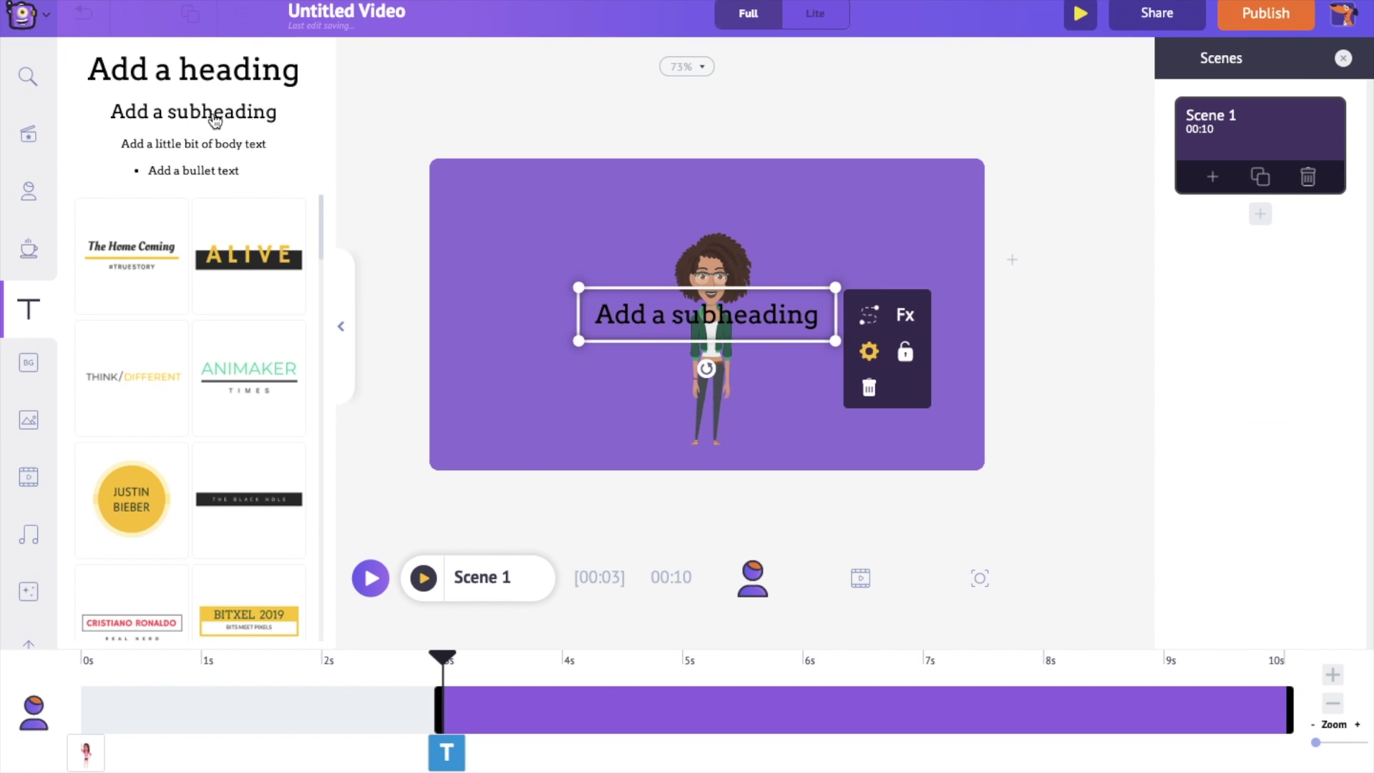
{"action": "left_click", "coordinate": [685, 388]}
{"action": "left_click_drag", "start_coordinate": [686, 387], "coordinate": [530, 396]}
{"action": "double_click", "coordinate": [791, 316]}
{"action": "type", "text": "H"}
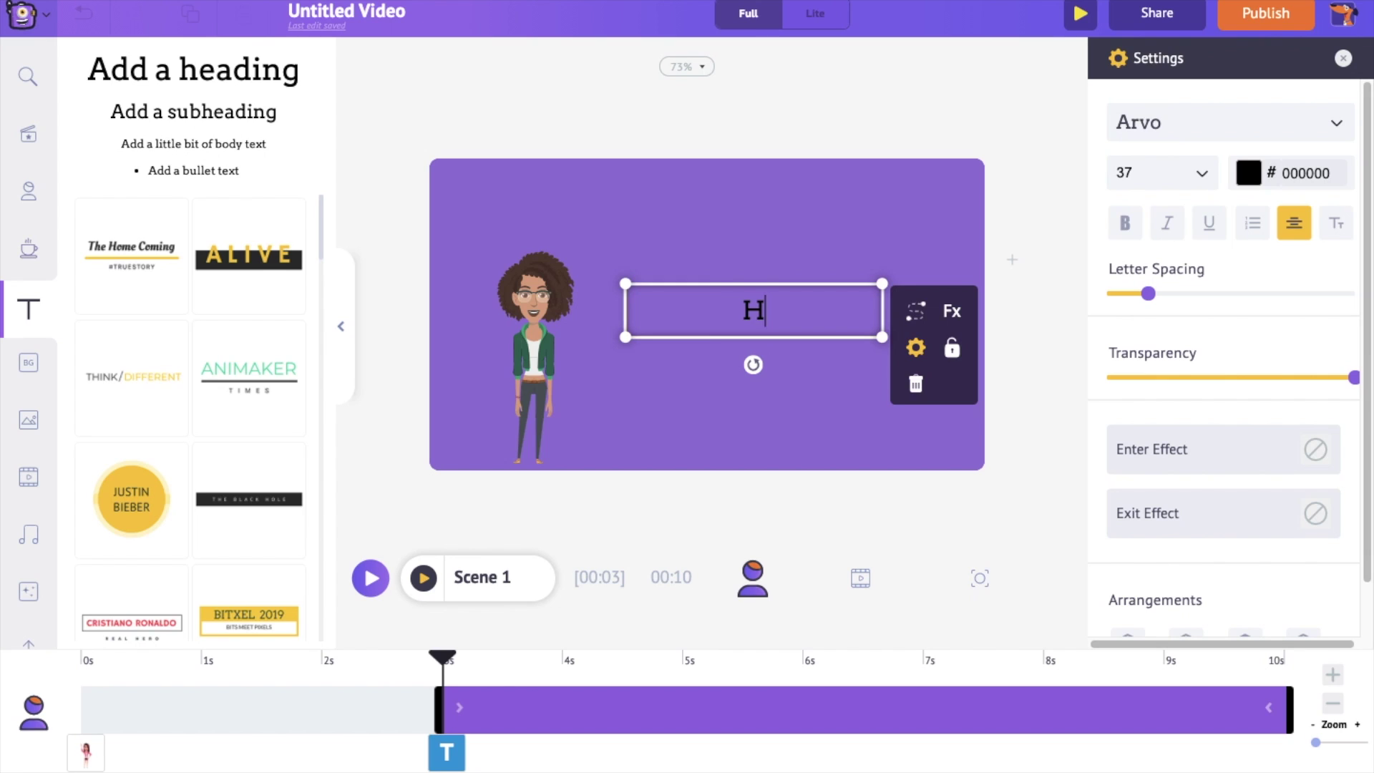
{"action": "type", "text": "ello all!"}
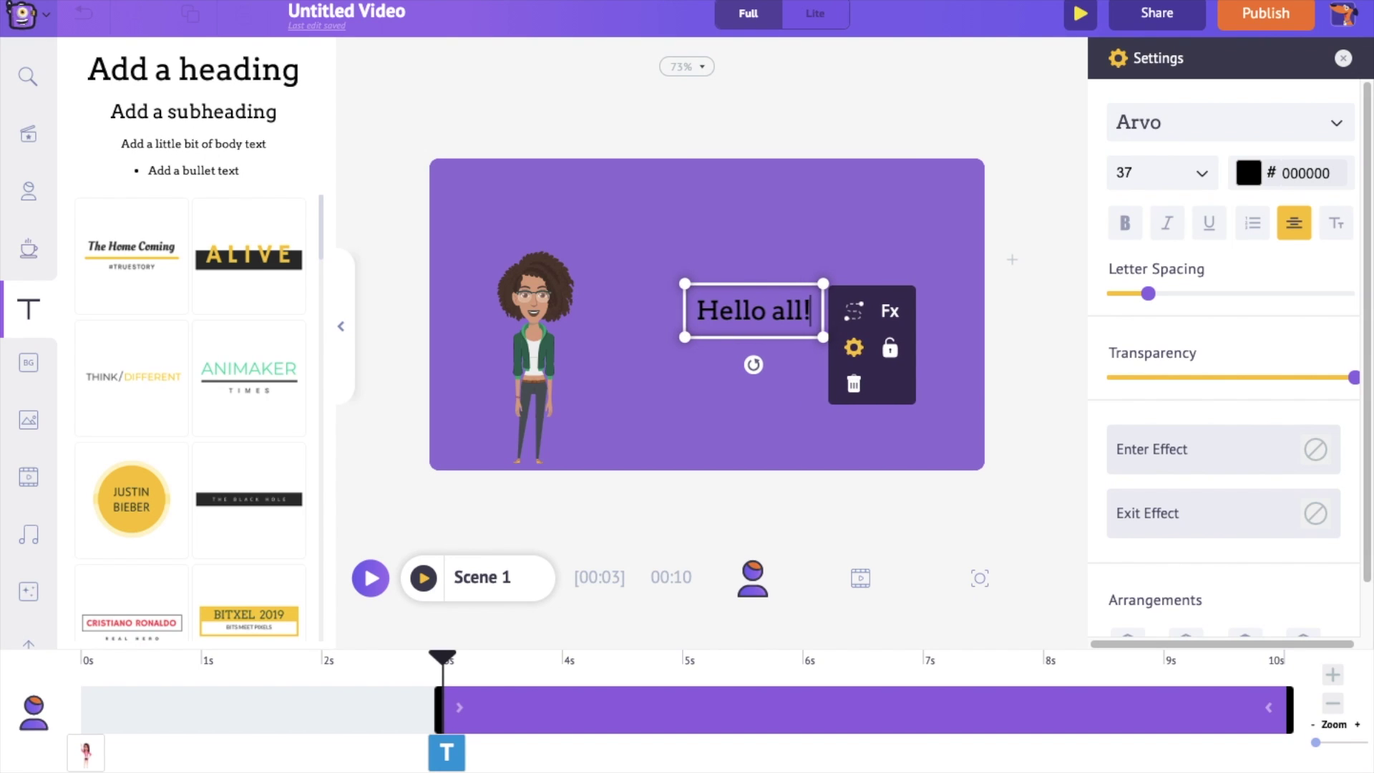
{"action": "left_click_drag", "start_coordinate": [438, 708], "coordinate": [78, 684]}
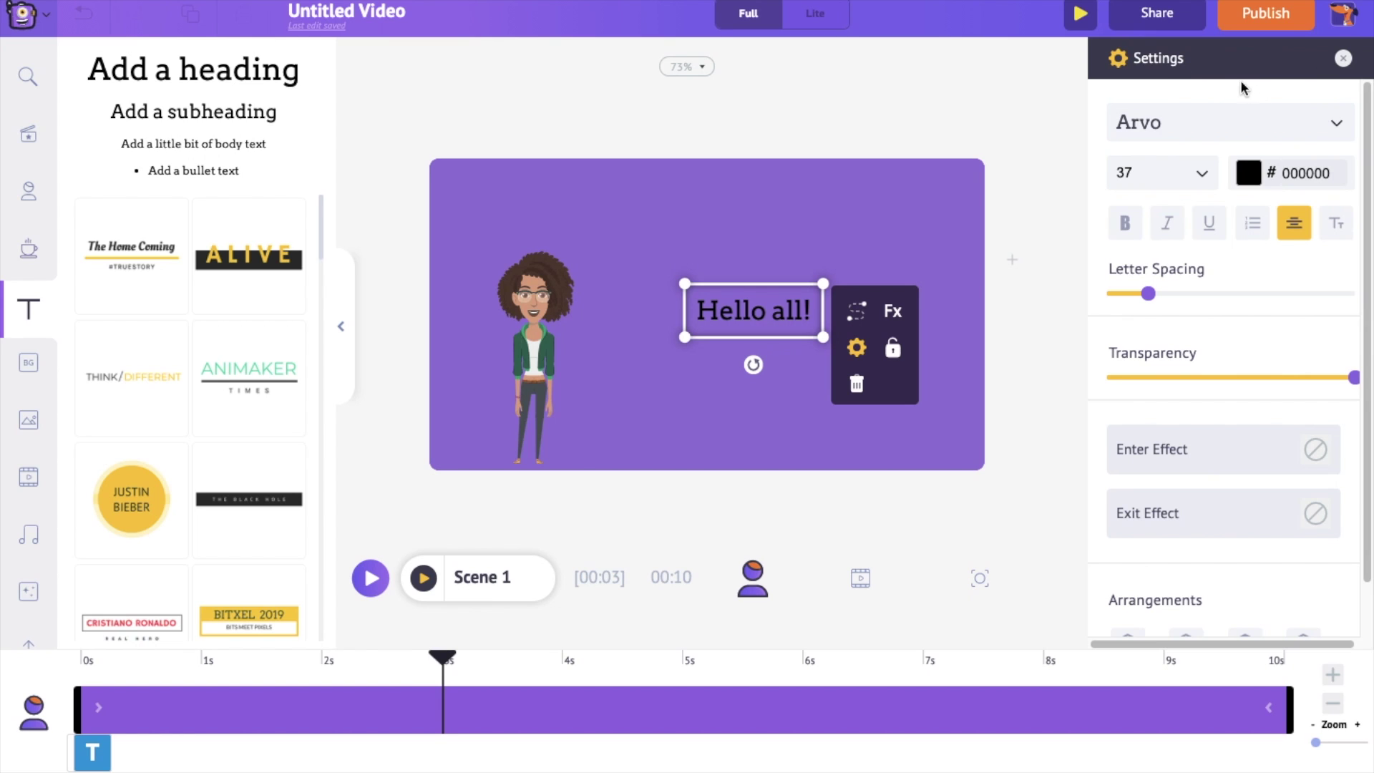
Set the text font to Bowlby One SC at size 40
{"action": "left_click", "coordinate": [1337, 124]}
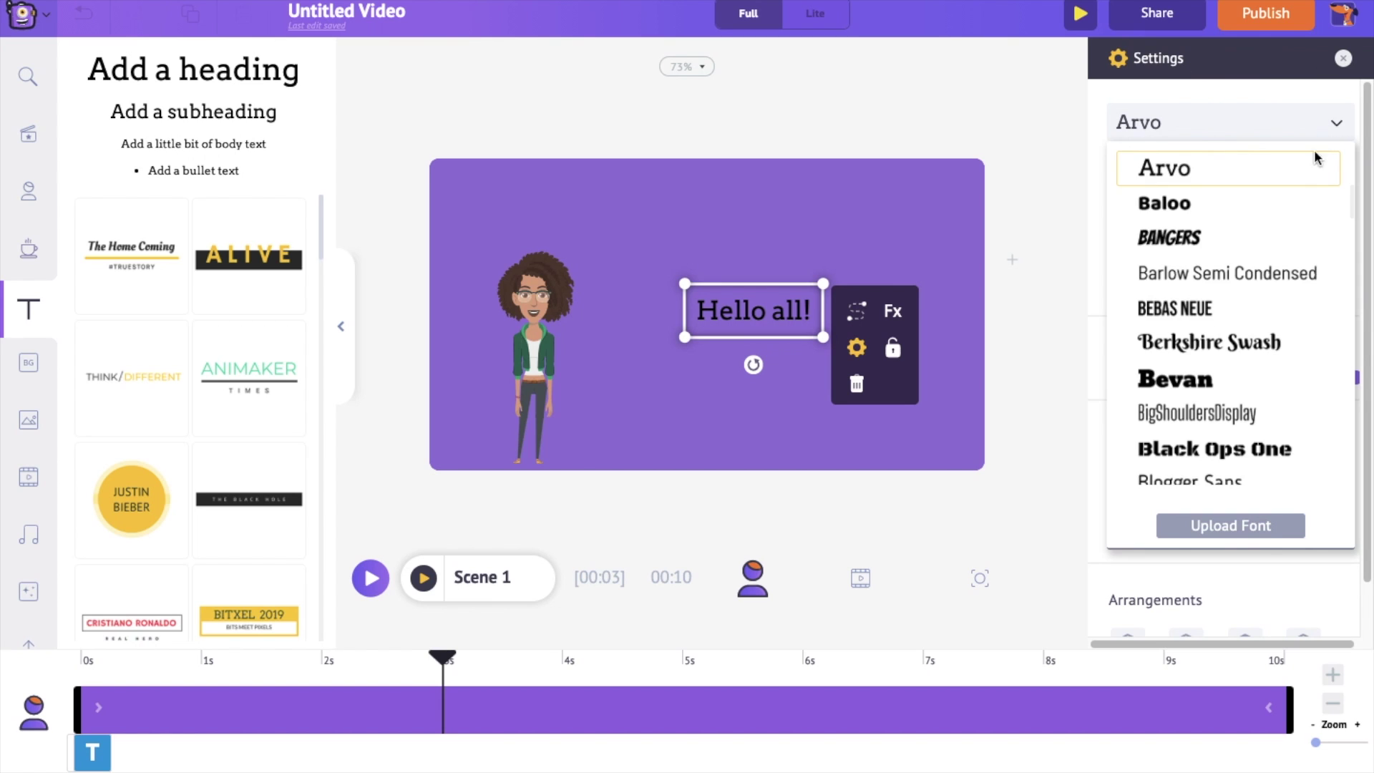
{"action": "scroll", "coordinate": [1249, 272], "scroll_direction": "down", "scroll_amount": 4}
{"action": "left_click", "coordinate": [1236, 217]}
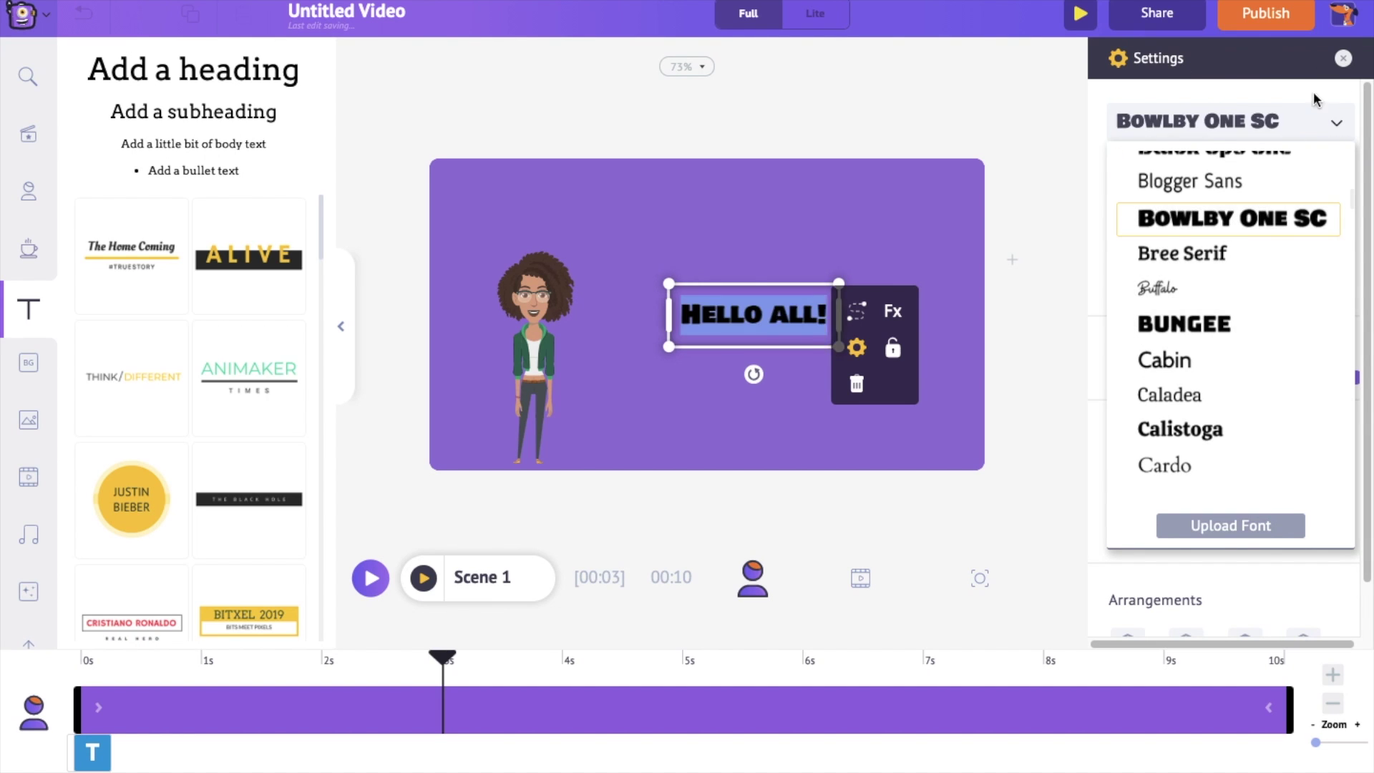
{"action": "left_click", "coordinate": [1337, 124]}
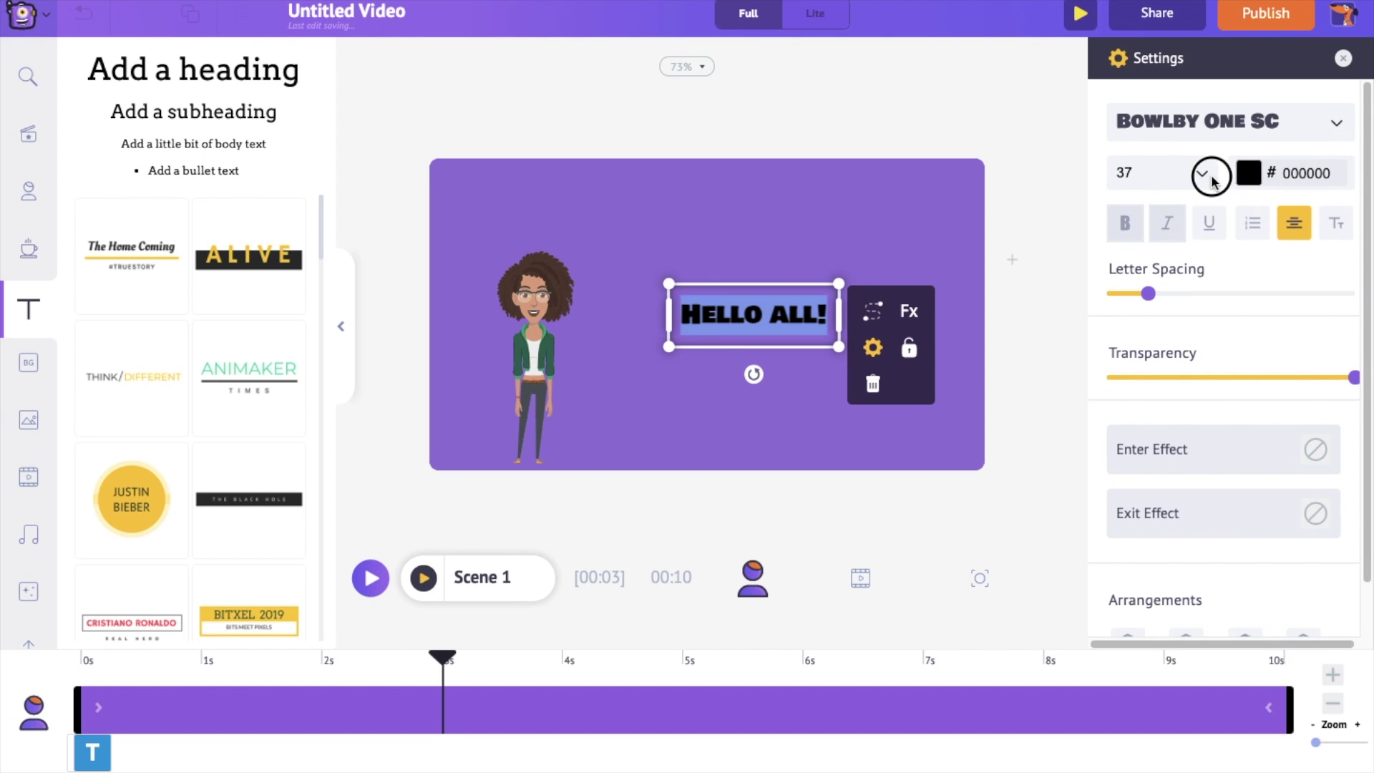
{"action": "left_click", "coordinate": [1203, 172]}
{"action": "scroll", "coordinate": [1154, 381], "scroll_direction": "down", "scroll_amount": 3}
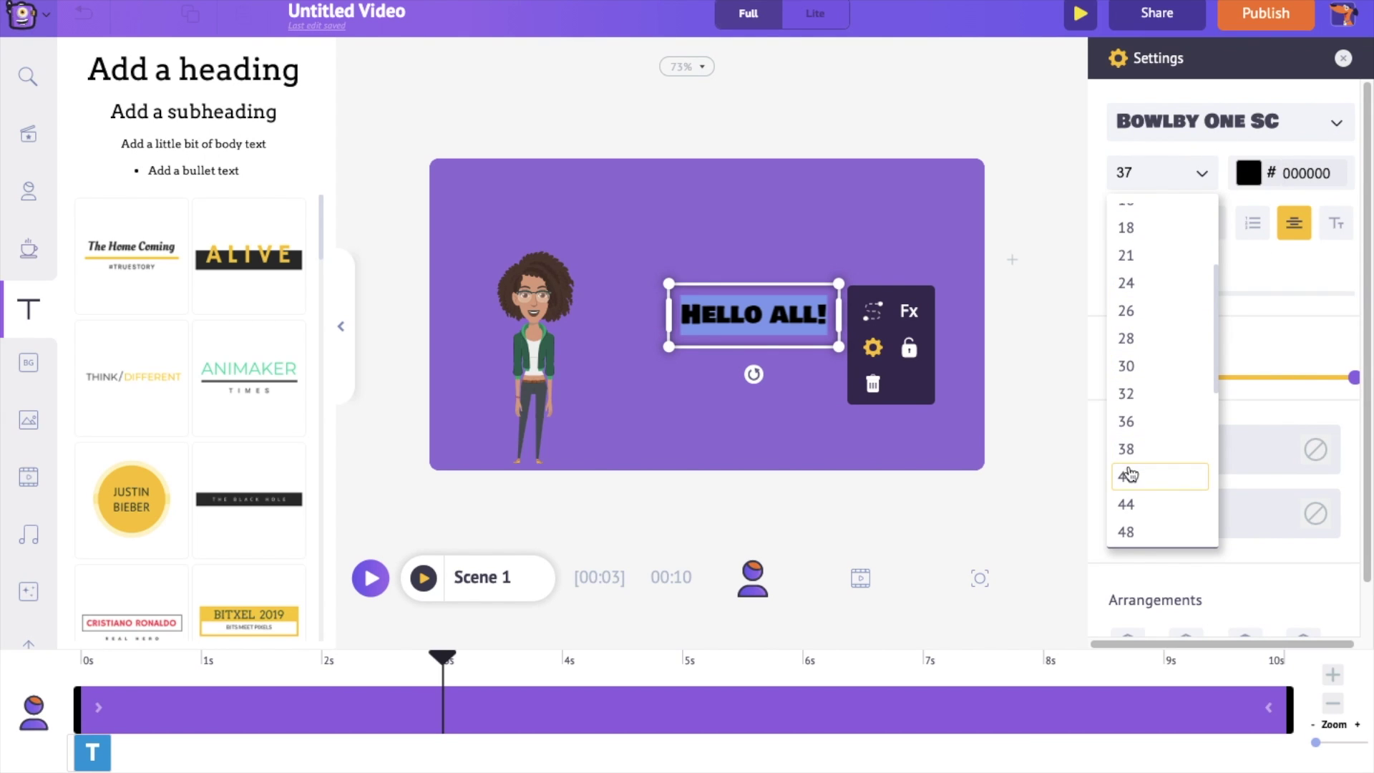
{"action": "left_click", "coordinate": [1126, 476]}
Colour the text #EFEFEF, keeping letter spacing at 0 and full opacity
{"action": "left_click", "coordinate": [1251, 175]}
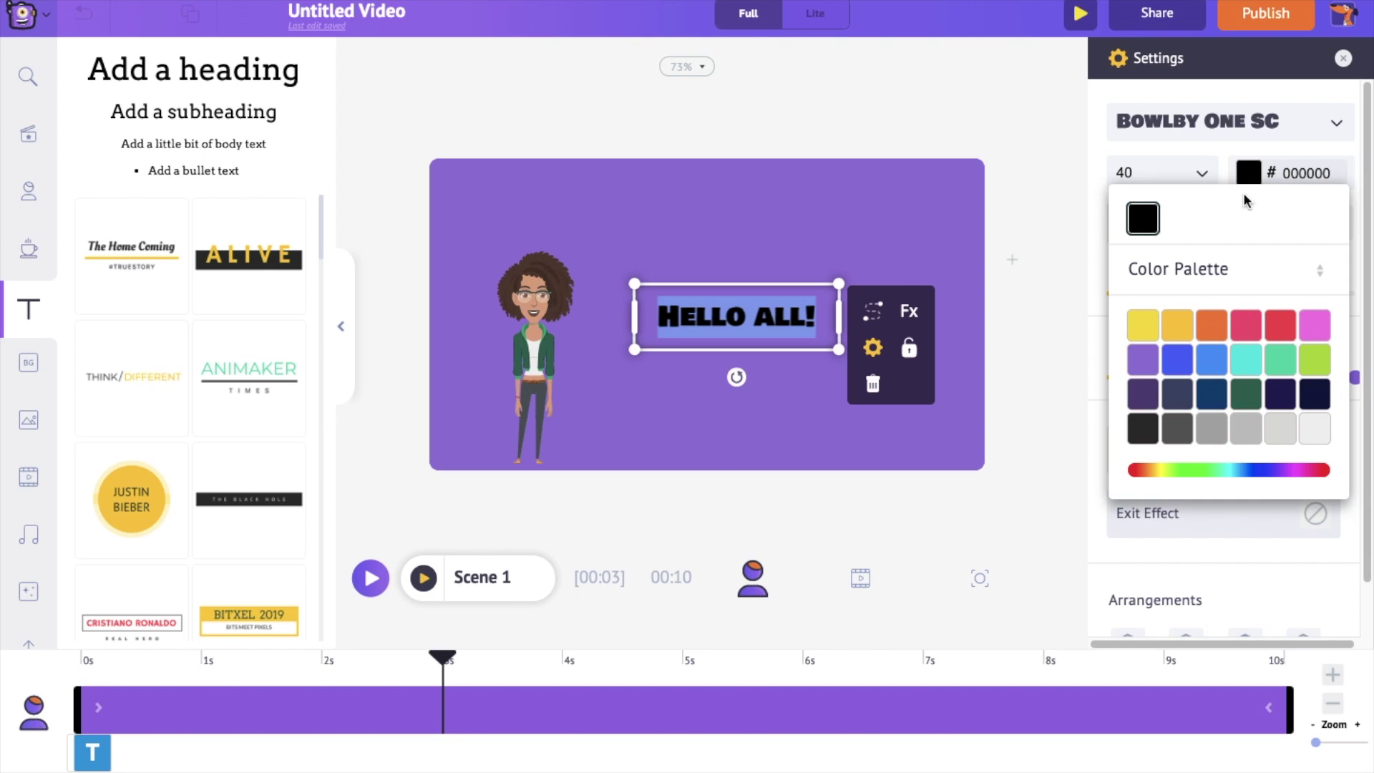
{"action": "left_click", "coordinate": [1316, 429]}
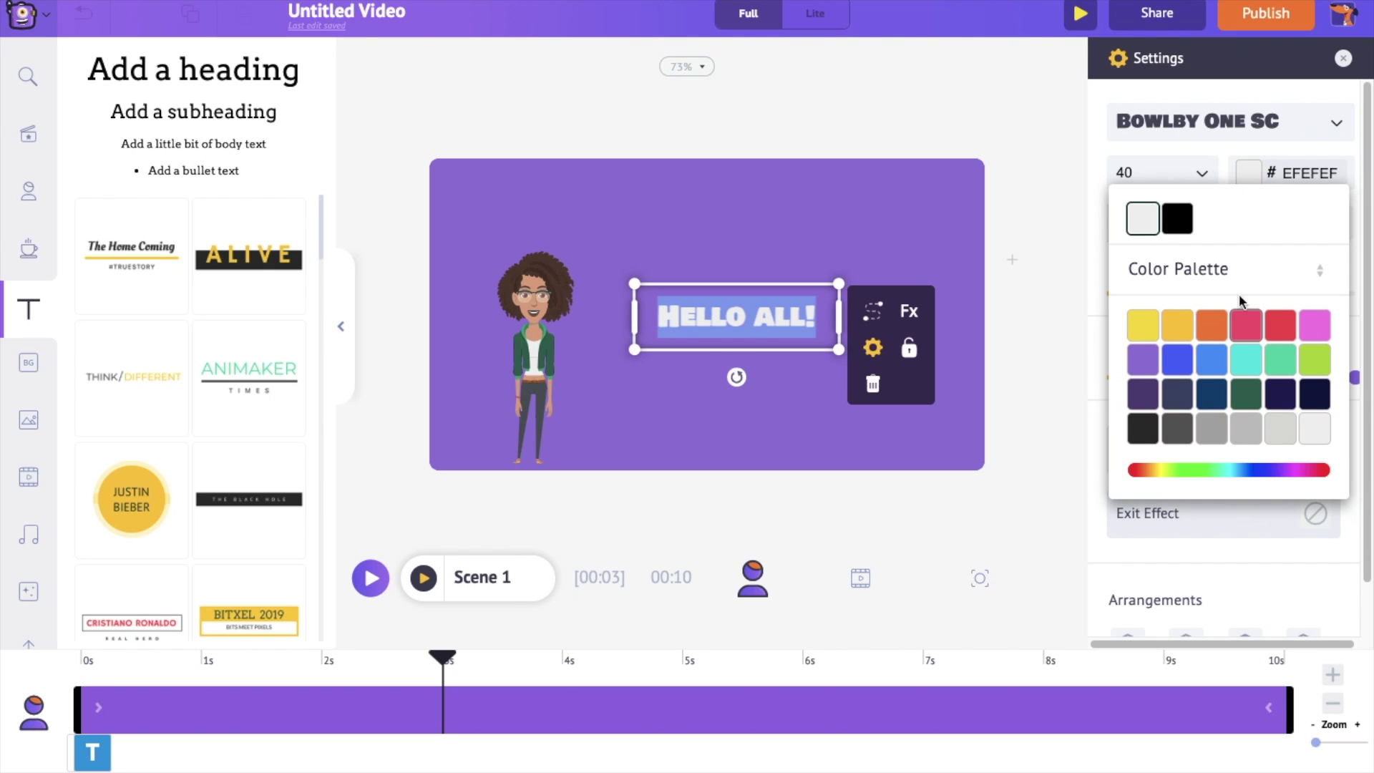
{"action": "left_click", "coordinate": [1220, 157]}
{"action": "mouse_move", "coordinate": [1157, 292]}
{"action": "left_mouse_down"}
{"action": "mouse_move", "coordinate": [1205, 286]}
{"action": "mouse_move", "coordinate": [1150, 298]}
{"action": "left_mouse_up"}
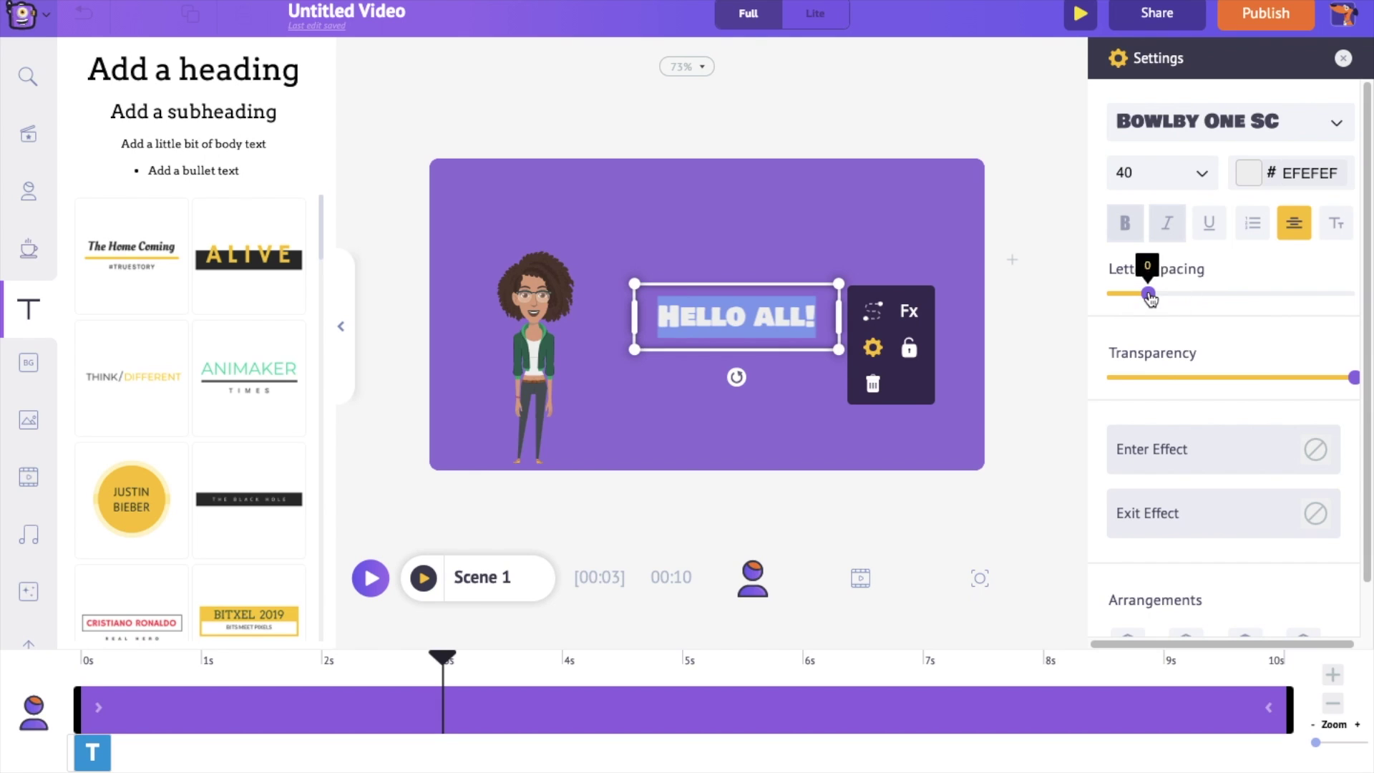
{"action": "mouse_move", "coordinate": [1350, 383]}
{"action": "left_mouse_down"}
{"action": "mouse_move", "coordinate": [1239, 377]}
{"action": "mouse_move", "coordinate": [1348, 377]}
{"action": "left_mouse_up"}
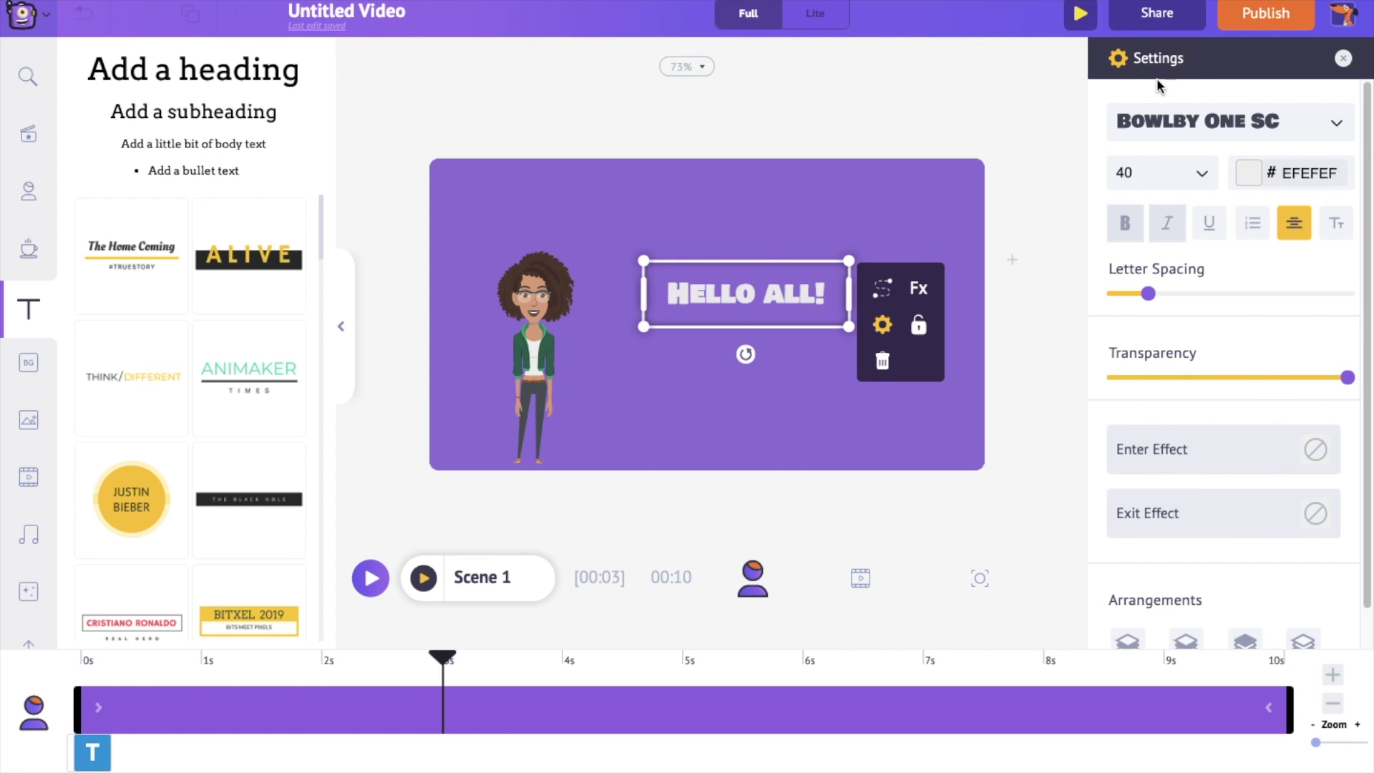
Give the HELLO ALL! text an Enter Right entrance effect and adjust its length on the timeline
{"action": "left_click", "coordinate": [1176, 456]}
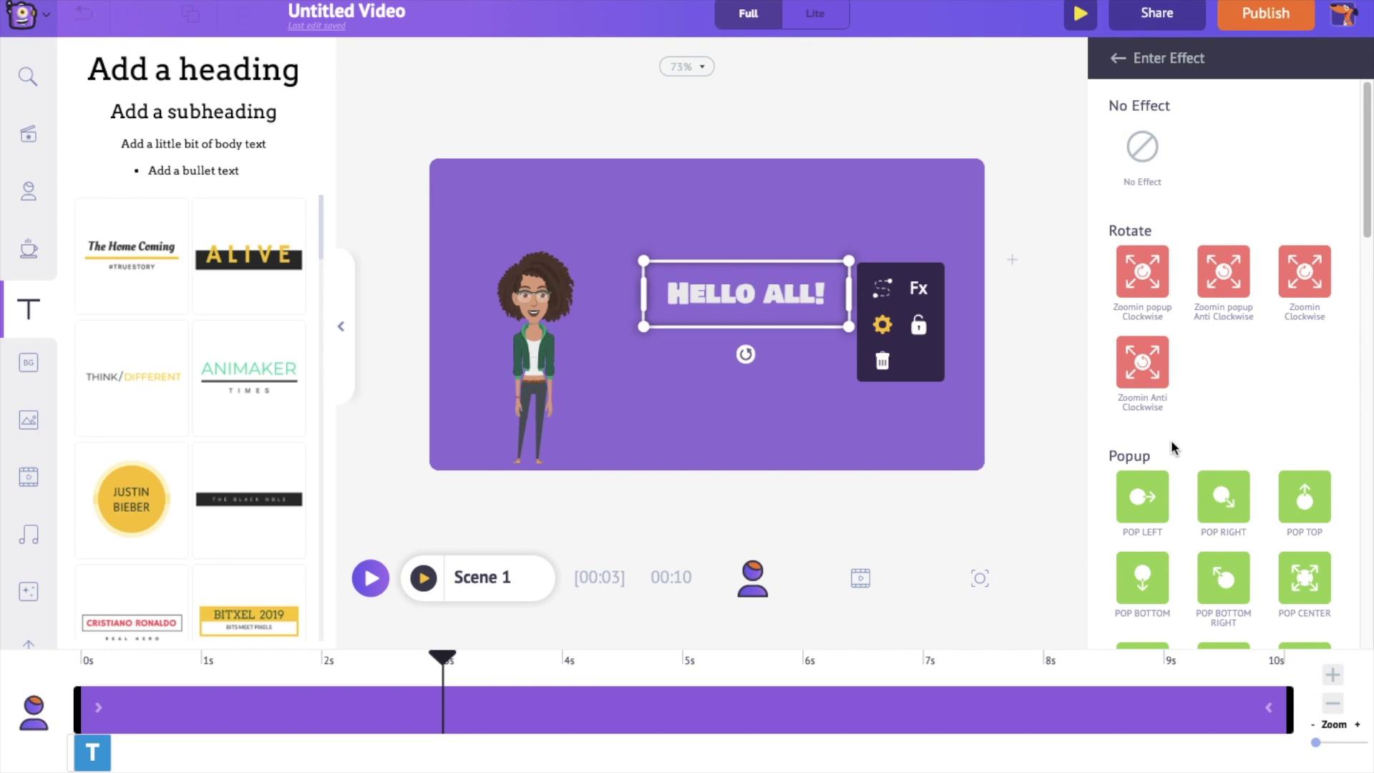
{"action": "scroll", "coordinate": [1173, 448], "scroll_direction": "down", "scroll_amount": 15}
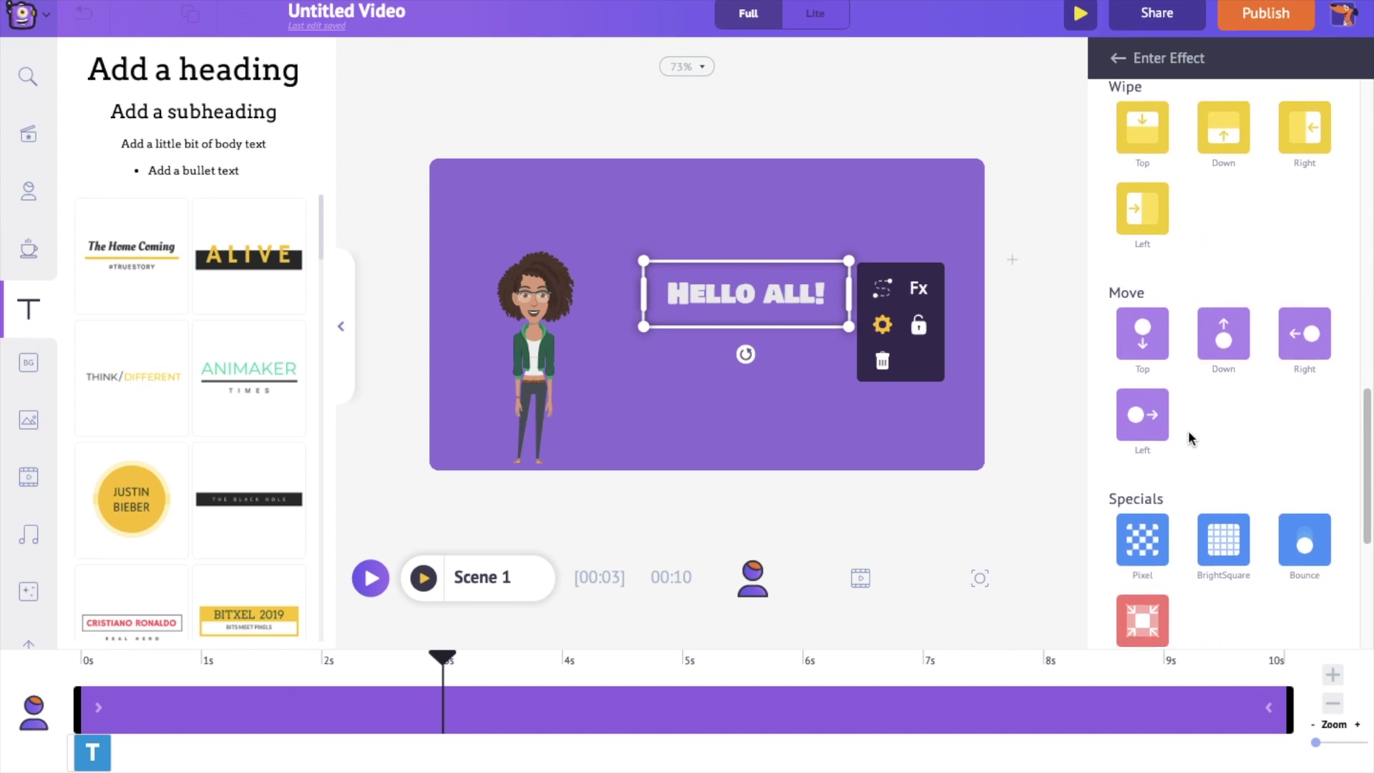
{"action": "scroll", "coordinate": [1190, 431], "scroll_direction": "down", "scroll_amount": 4}
{"action": "scroll", "coordinate": [1192, 428], "scroll_direction": "up", "scroll_amount": 8}
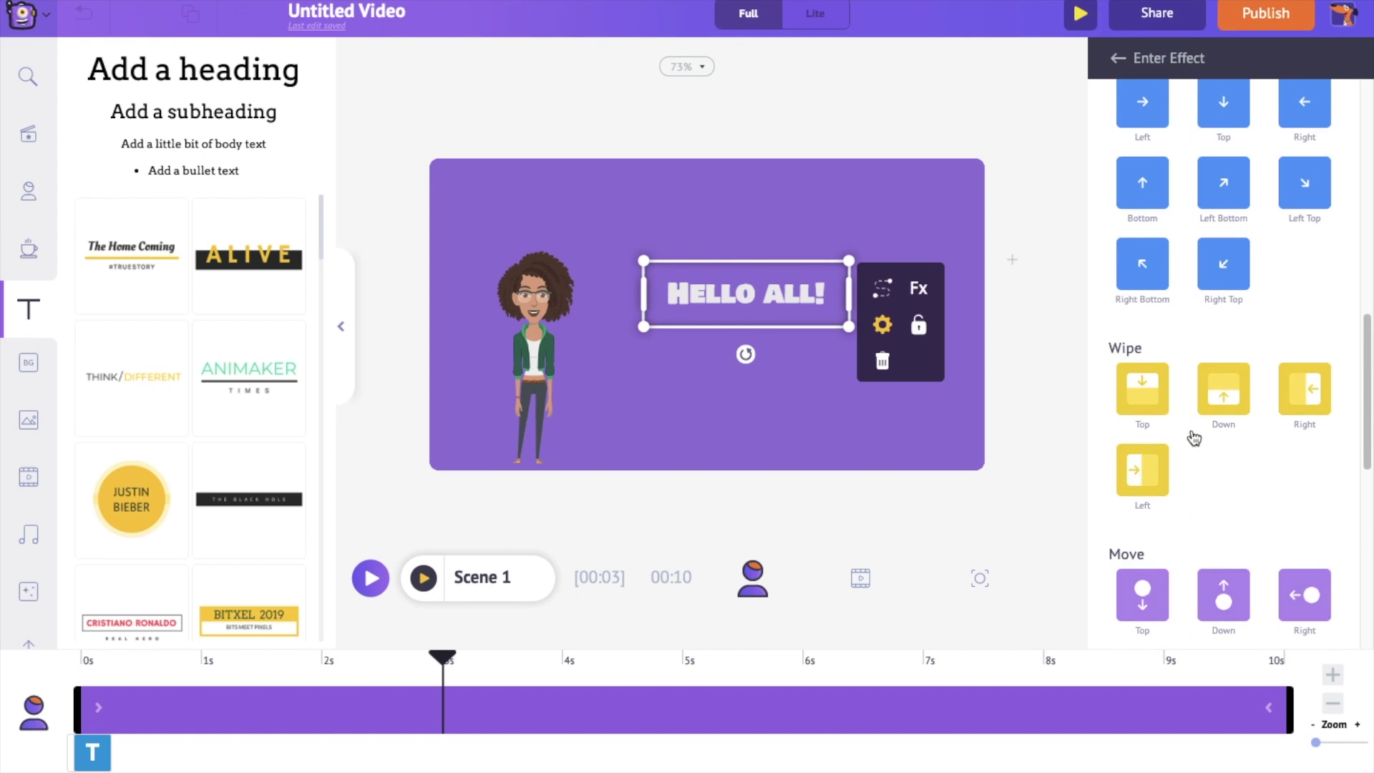
{"action": "scroll", "coordinate": [1194, 438], "scroll_direction": "down", "scroll_amount": 5}
{"action": "scroll", "coordinate": [1192, 438], "scroll_direction": "up", "scroll_amount": 12}
{"action": "scroll", "coordinate": [1192, 438], "scroll_direction": "down", "scroll_amount": 4}
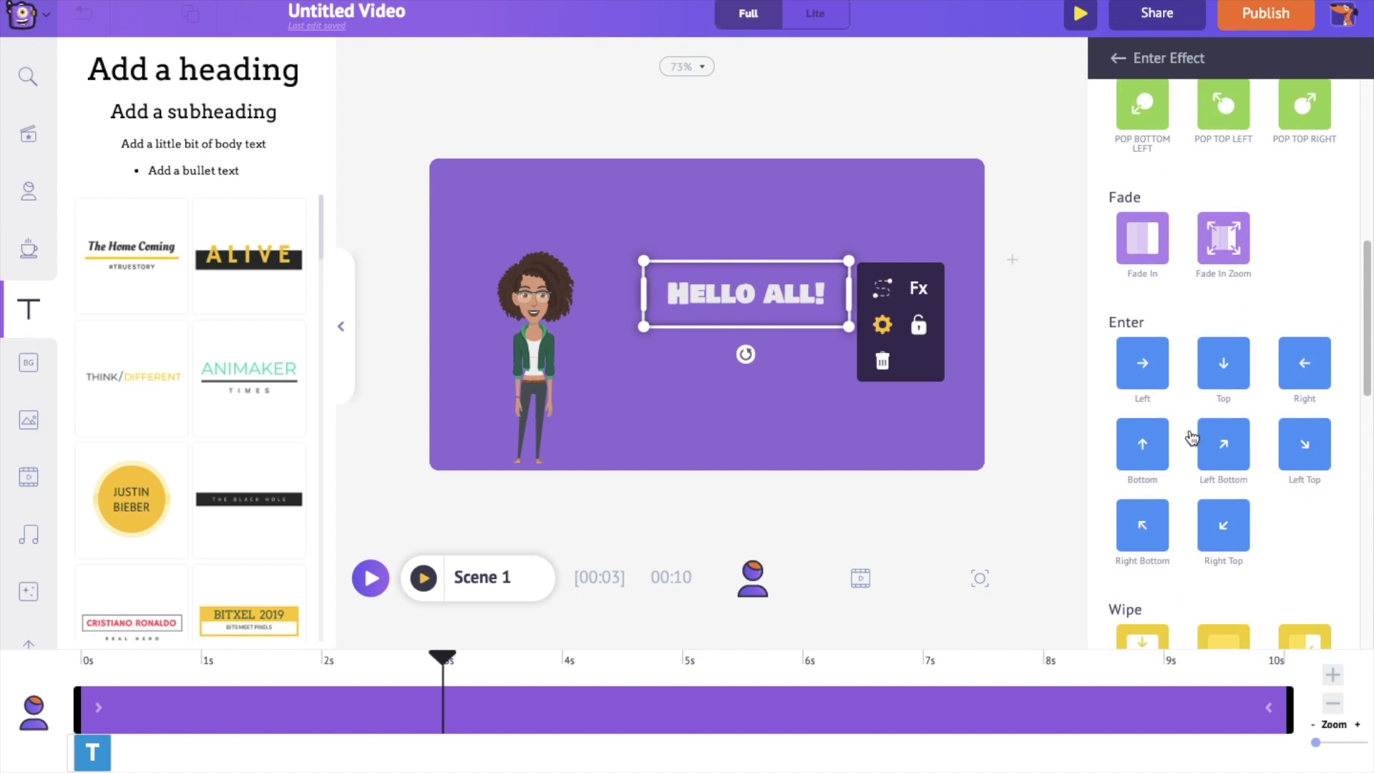
{"action": "scroll", "coordinate": [1192, 438], "scroll_direction": "down", "scroll_amount": 1}
{"action": "left_click", "coordinate": [1303, 335]}
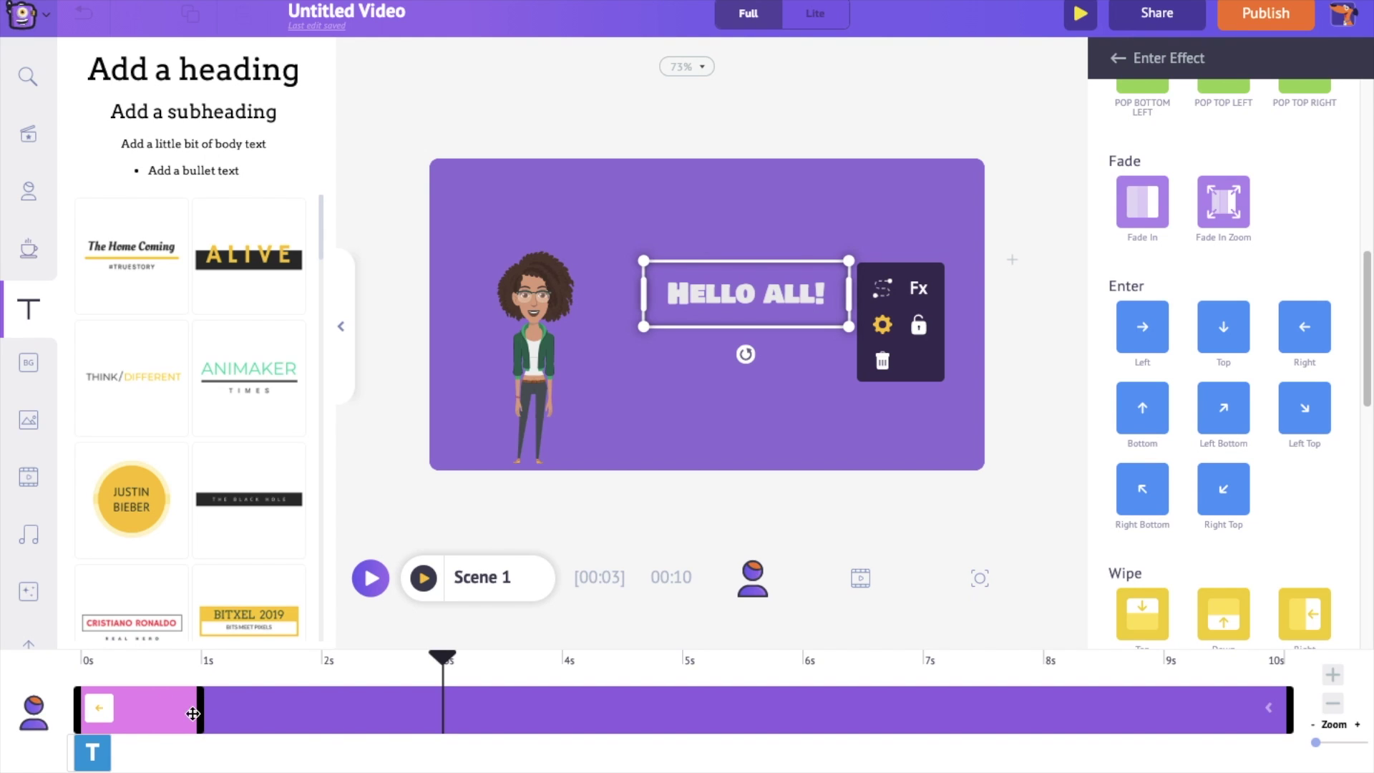
{"action": "mouse_move", "coordinate": [198, 709]}
{"action": "left_mouse_down"}
{"action": "mouse_move", "coordinate": [377, 727]}
{"action": "mouse_move", "coordinate": [125, 709]}
{"action": "mouse_move", "coordinate": [199, 709]}
{"action": "left_mouse_up"}
{"action": "left_click", "coordinate": [558, 535]}
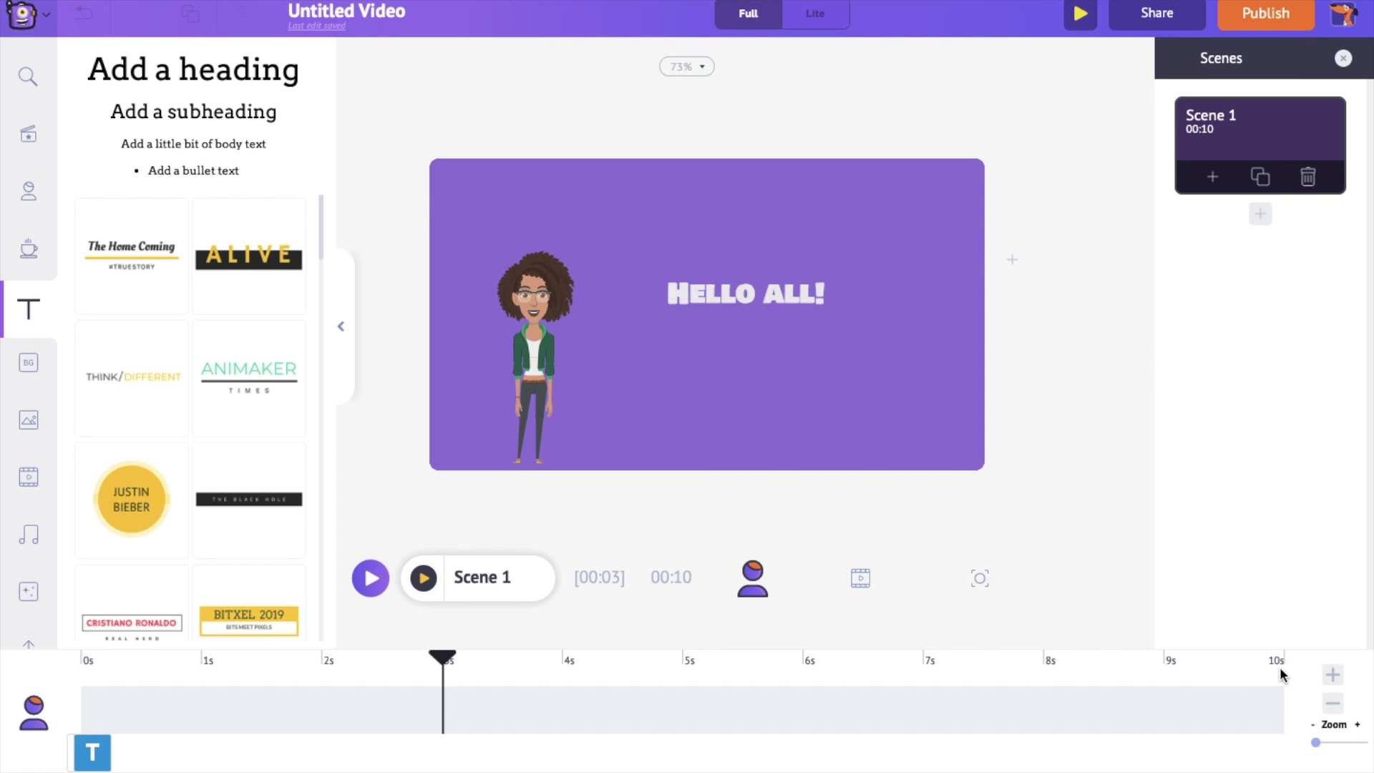
Shorten Scene 1 one second at a time down to 5 seconds
{"action": "left_click", "coordinate": [1334, 705]}
{"action": "left_click", "coordinate": [1334, 705]}
{"action": "left_click", "coordinate": [1334, 705]}
{"action": "left_click", "coordinate": [1334, 705]}
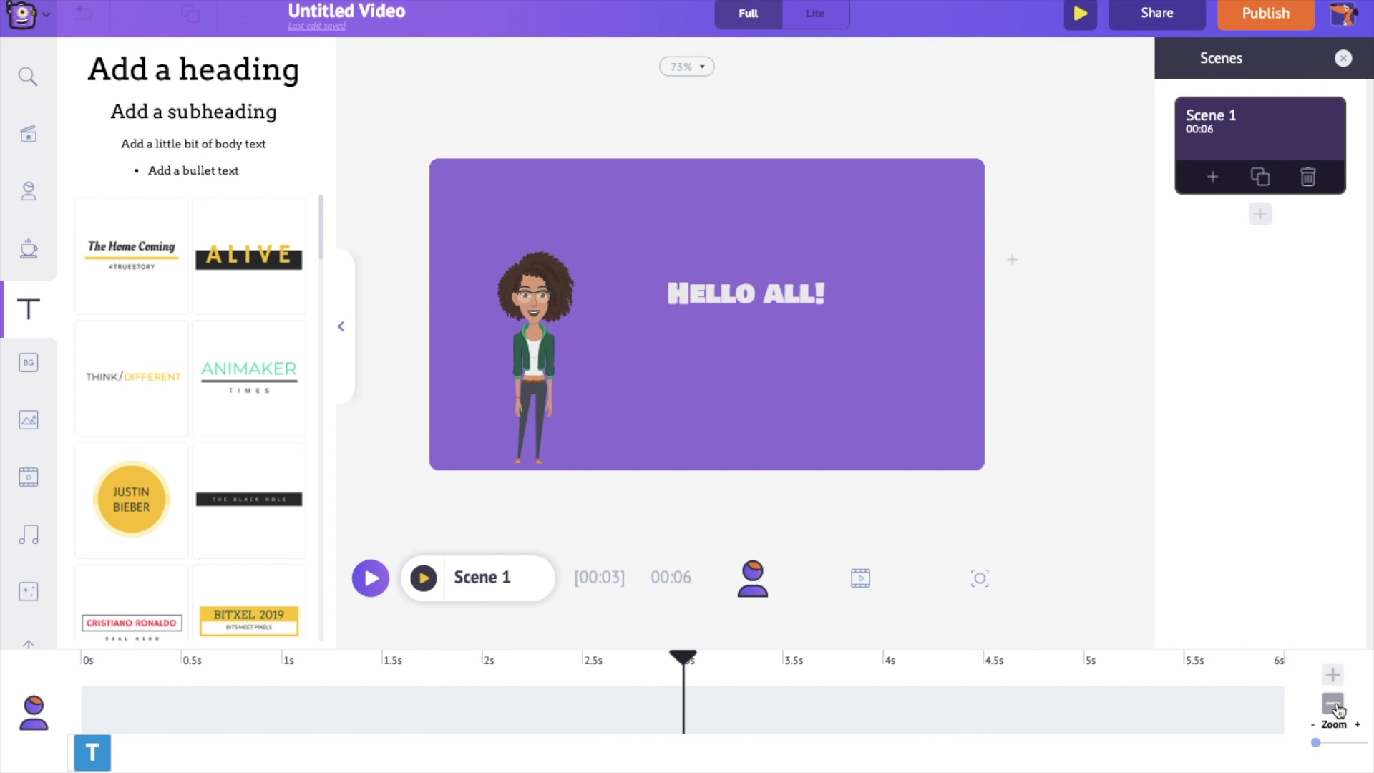
{"action": "left_click", "coordinate": [1334, 705]}
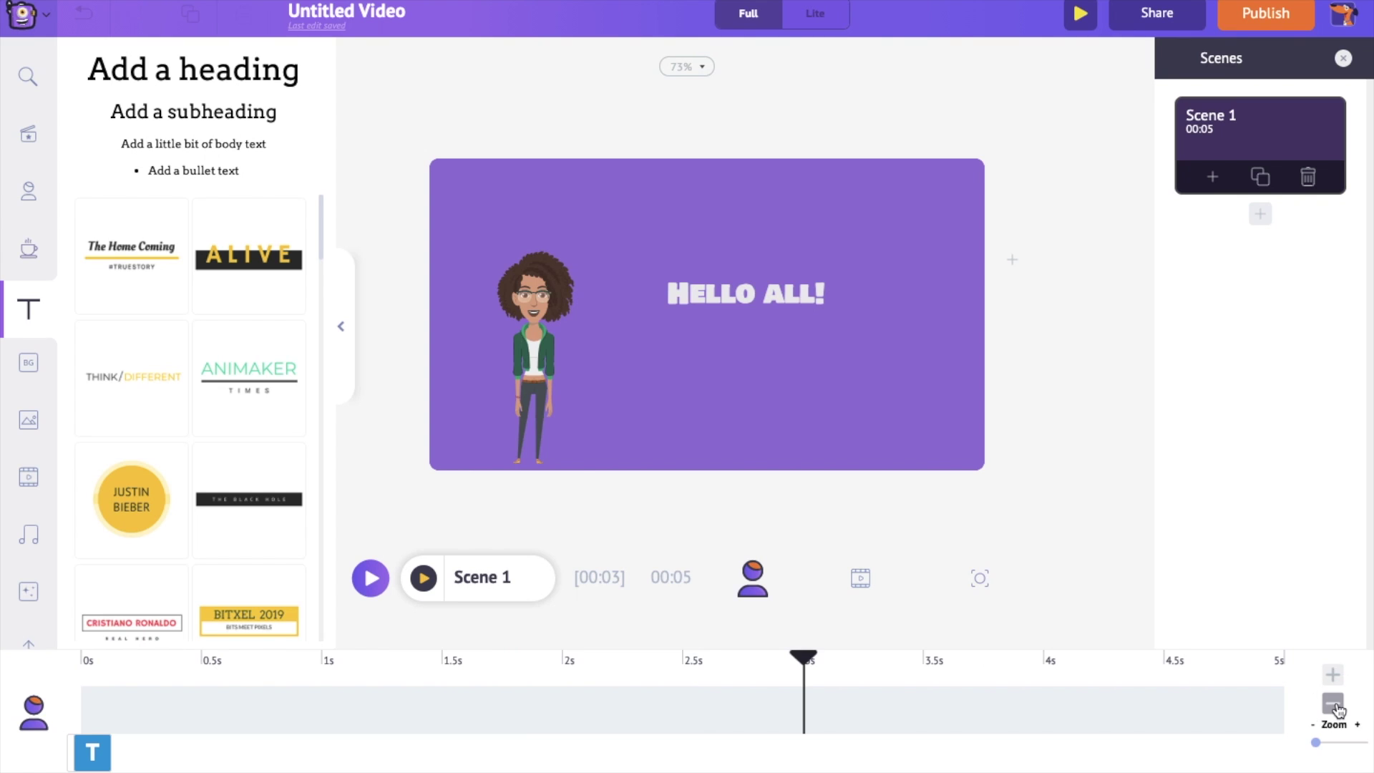
Enlarge and reposition the woman character beside the text, then preview the scene
{"action": "left_click", "coordinate": [487, 460]}
{"action": "left_click_drag", "start_coordinate": [439, 466], "coordinate": [384, 565]}
{"action": "left_click_drag", "start_coordinate": [492, 460], "coordinate": [560, 396]}
{"action": "left_click", "coordinate": [746, 300]}
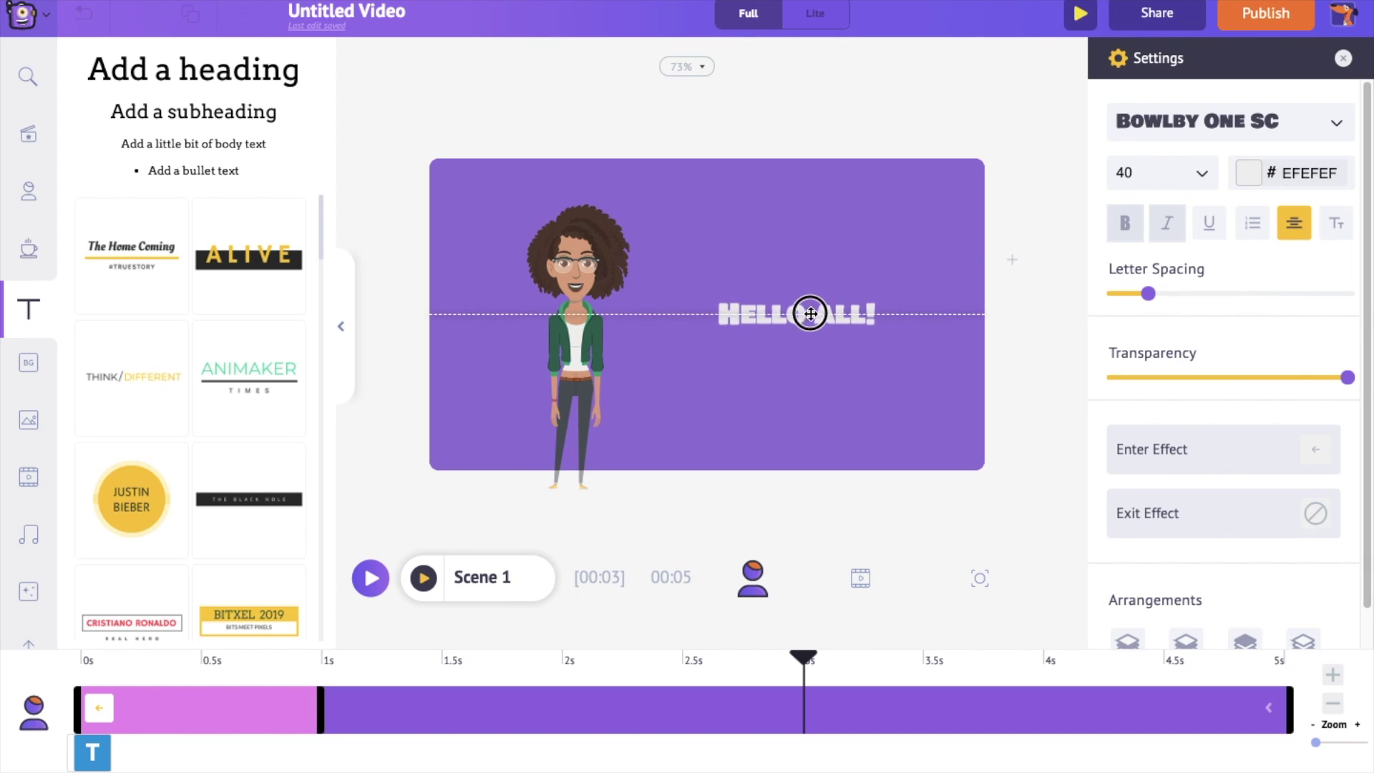
{"action": "left_click", "coordinate": [423, 577]}
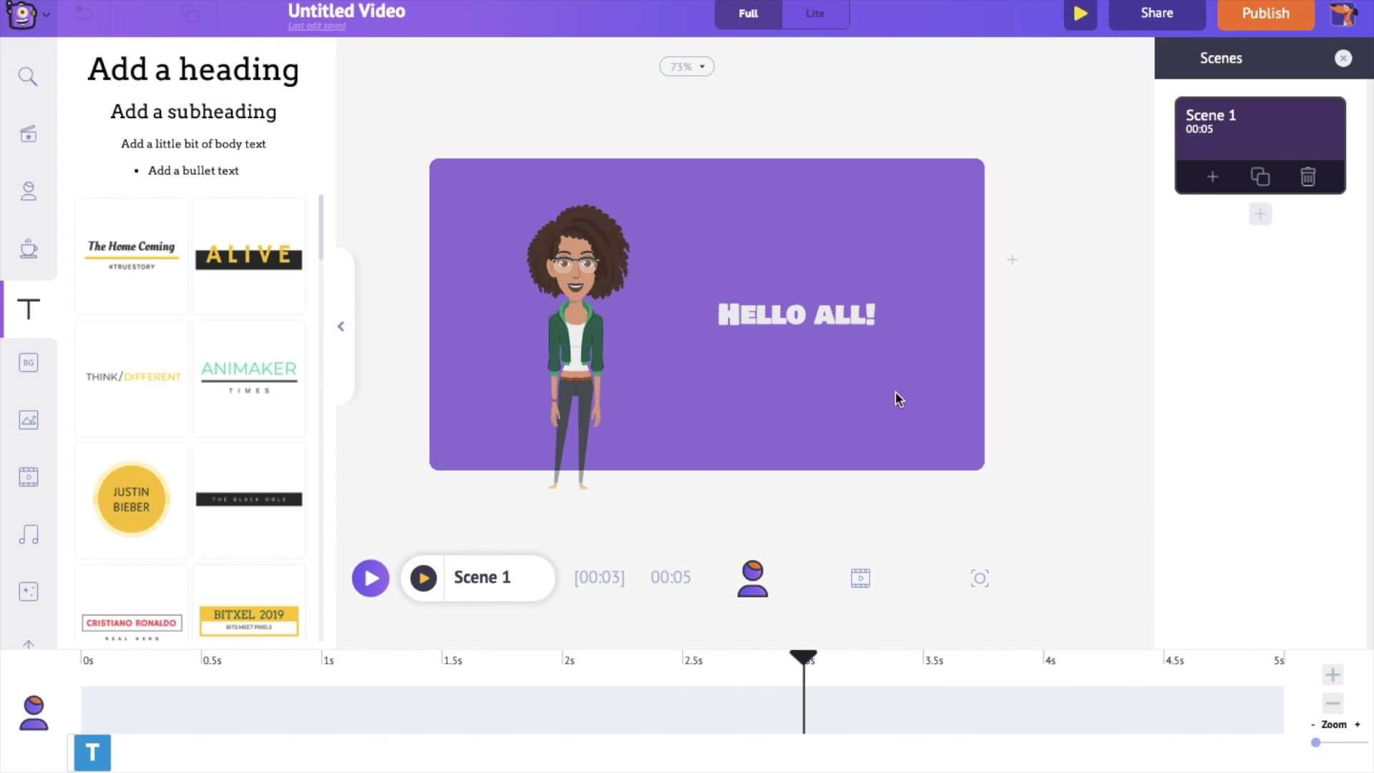
{"action": "left_click", "coordinate": [1262, 226]}
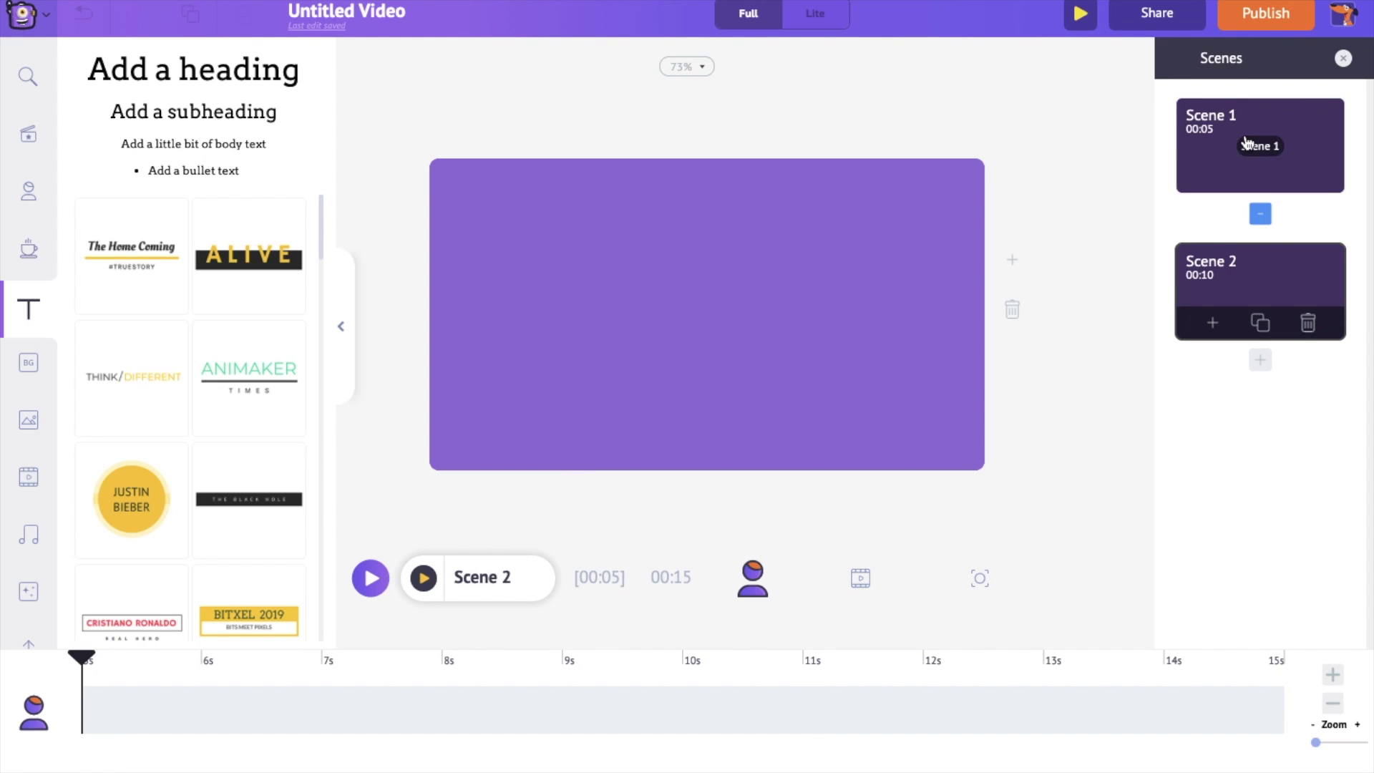
{"action": "left_click", "coordinate": [1253, 146]}
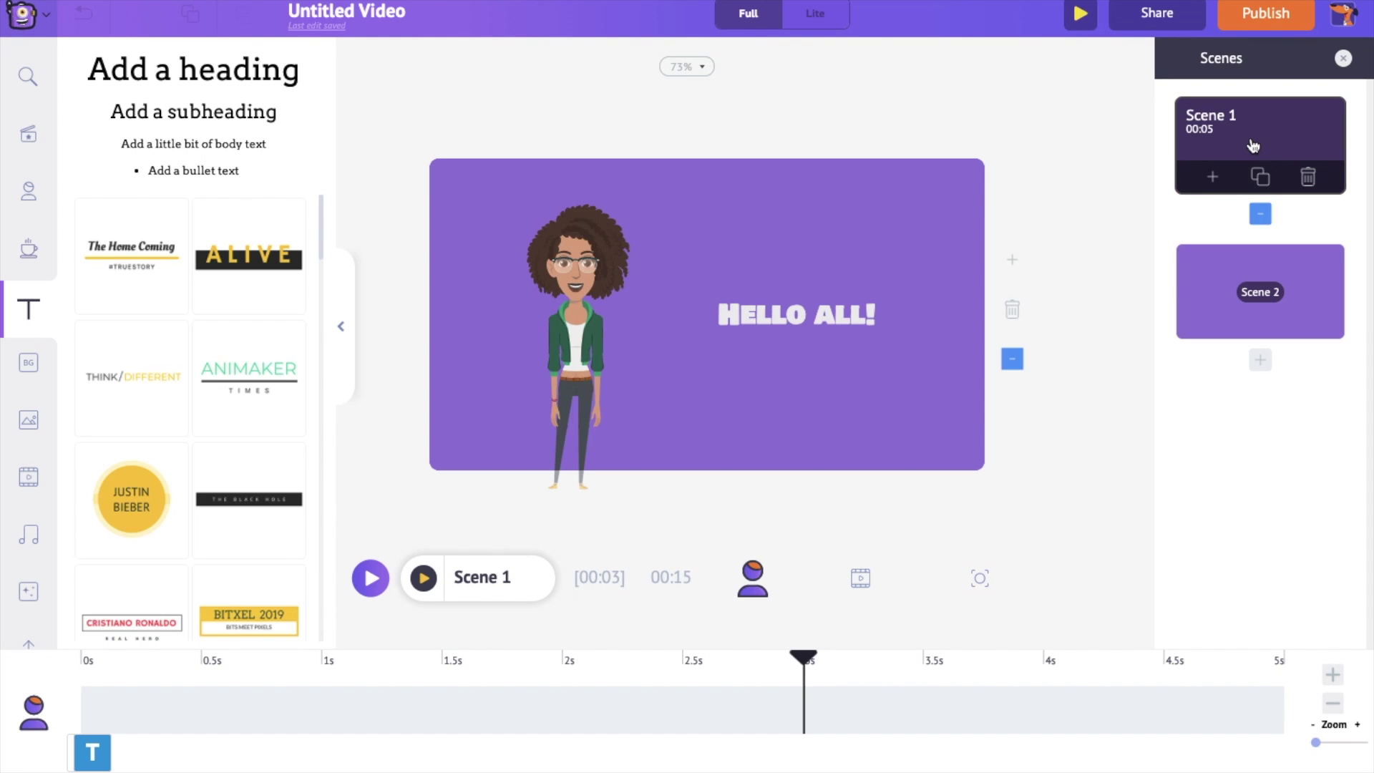
{"action": "left_click", "coordinate": [1261, 178]}
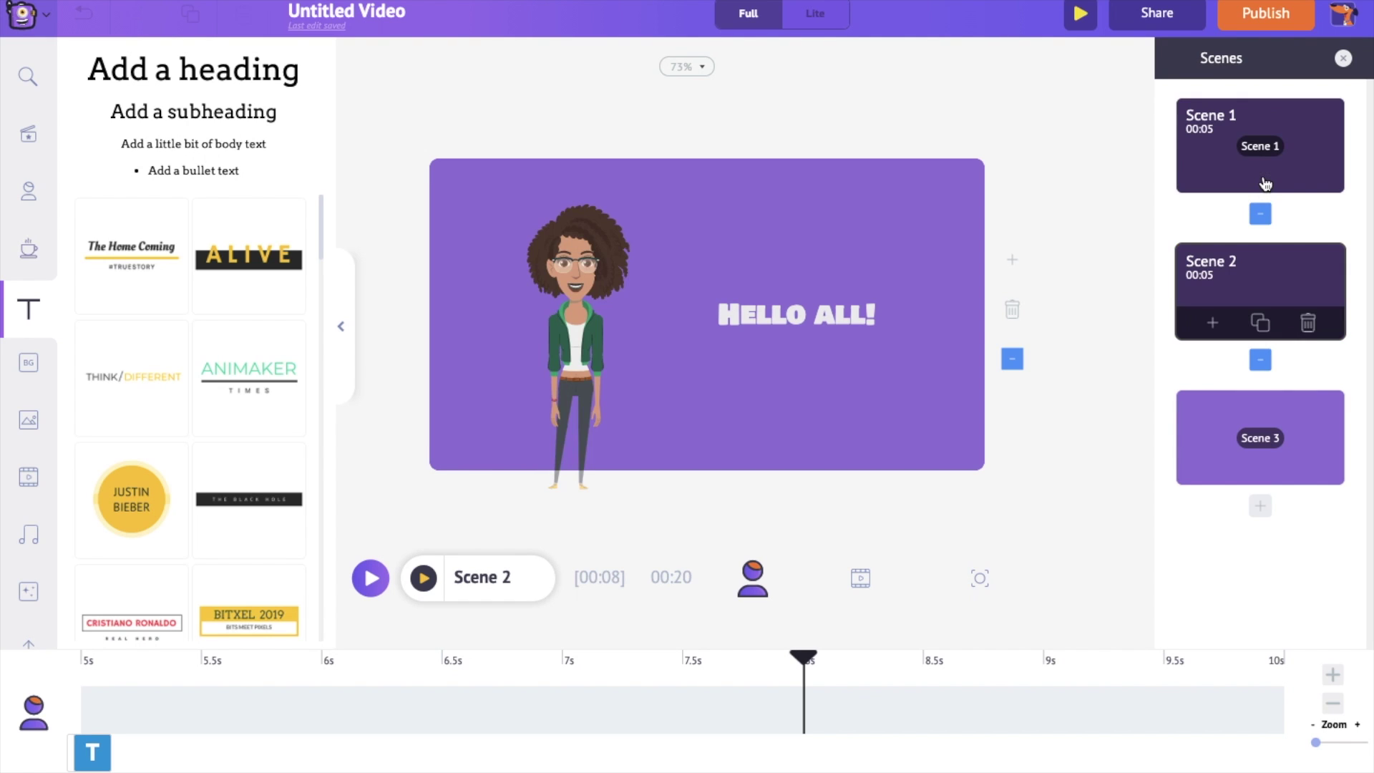
{"action": "left_click", "coordinate": [1265, 182]}
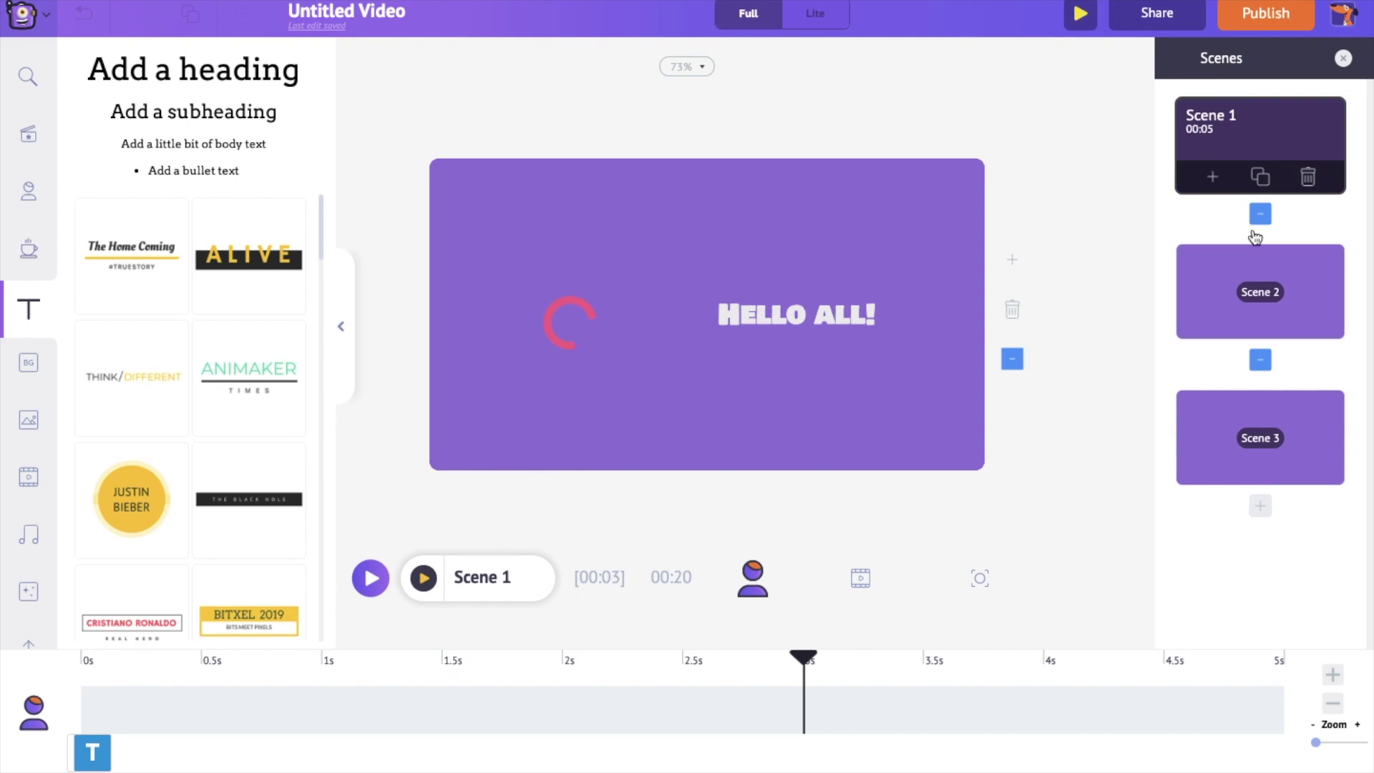
{"action": "left_click", "coordinate": [1240, 287]}
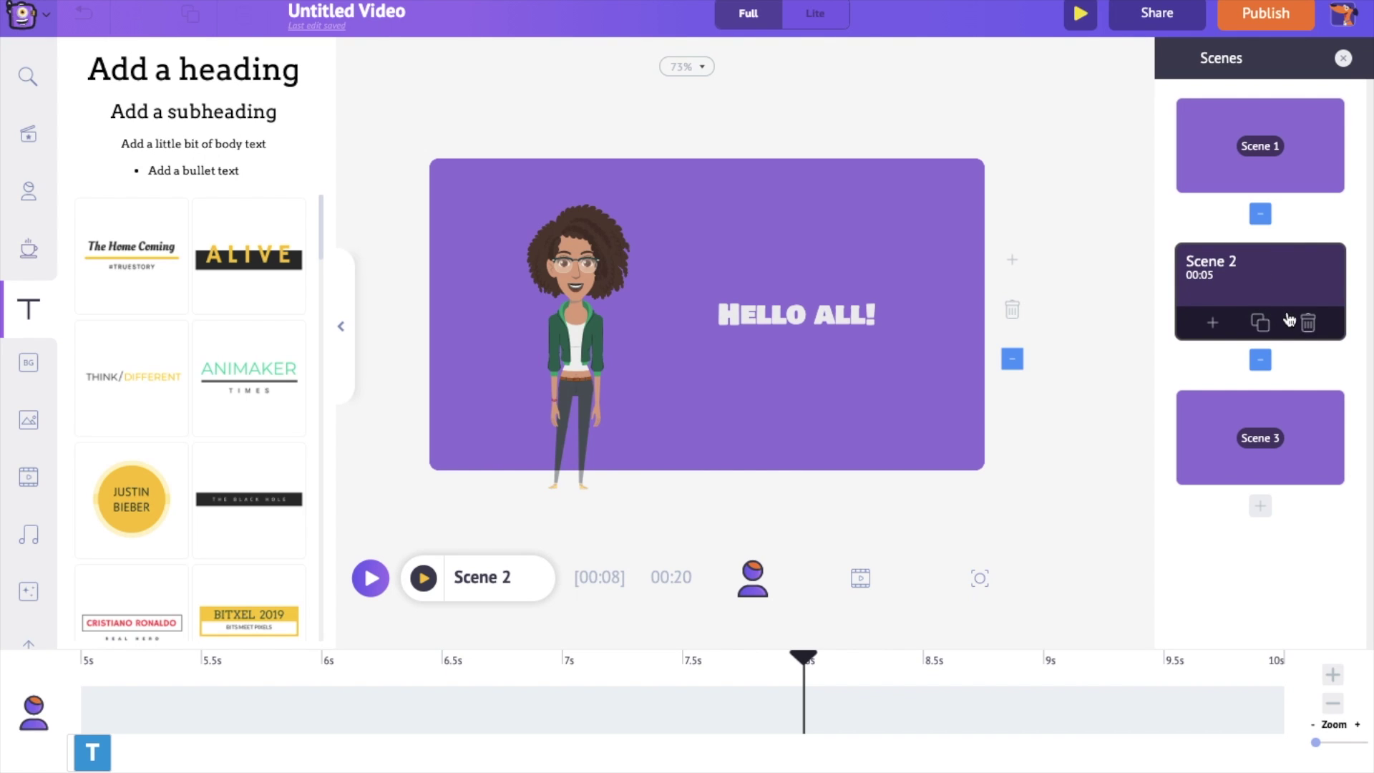
{"action": "left_click", "coordinate": [1309, 325]}
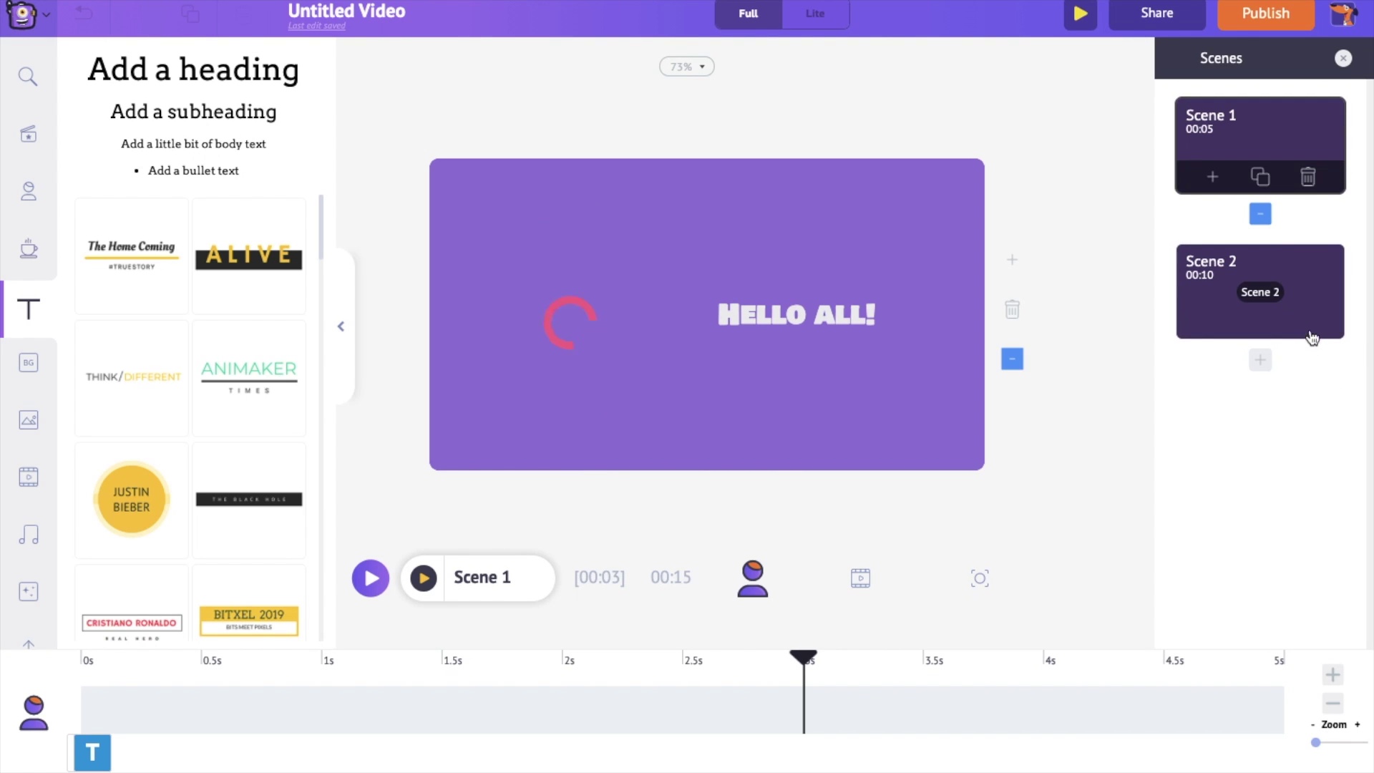
{"action": "left_click", "coordinate": [1308, 324]}
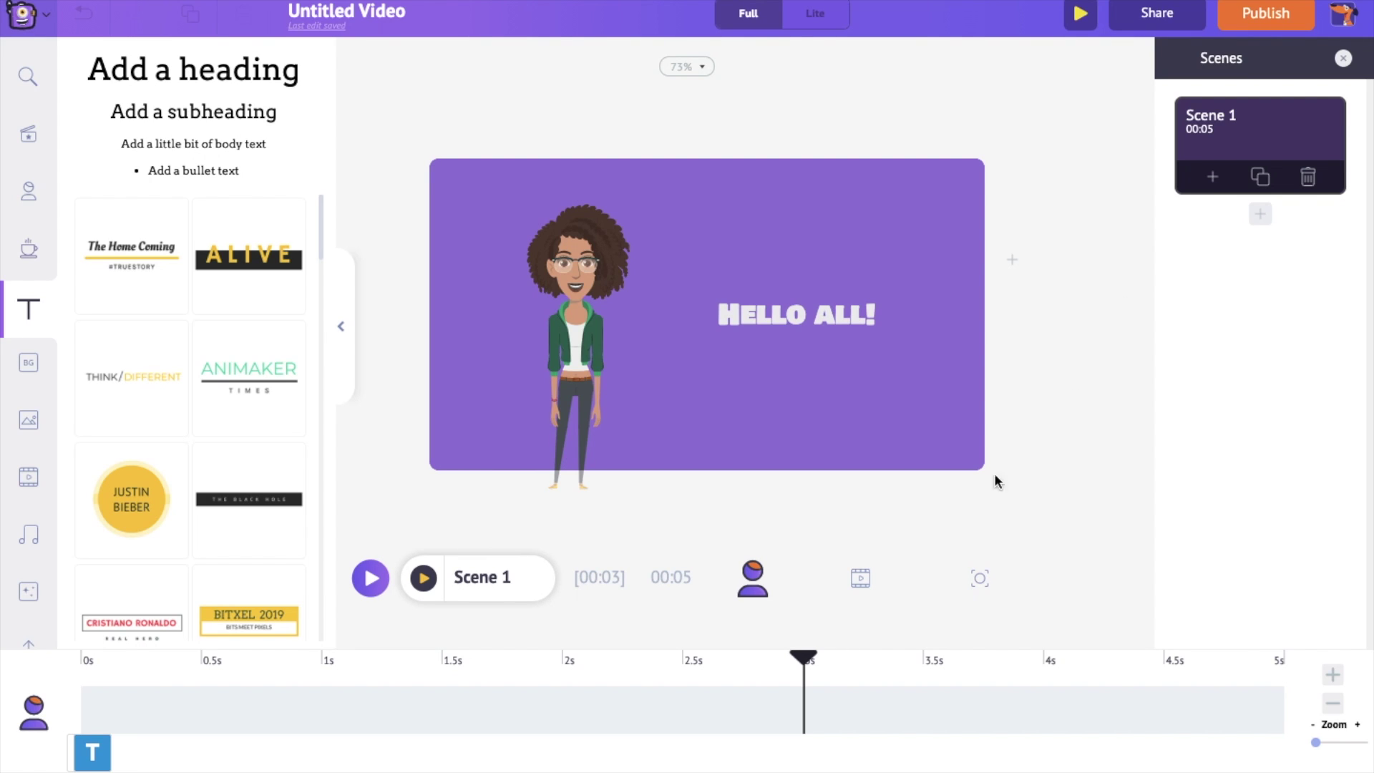
{"action": "left_click", "coordinate": [89, 663]}
Add the 'We Can Breathe Again' track as background music and preview Scene 1 with it
{"action": "left_click", "coordinate": [30, 533]}
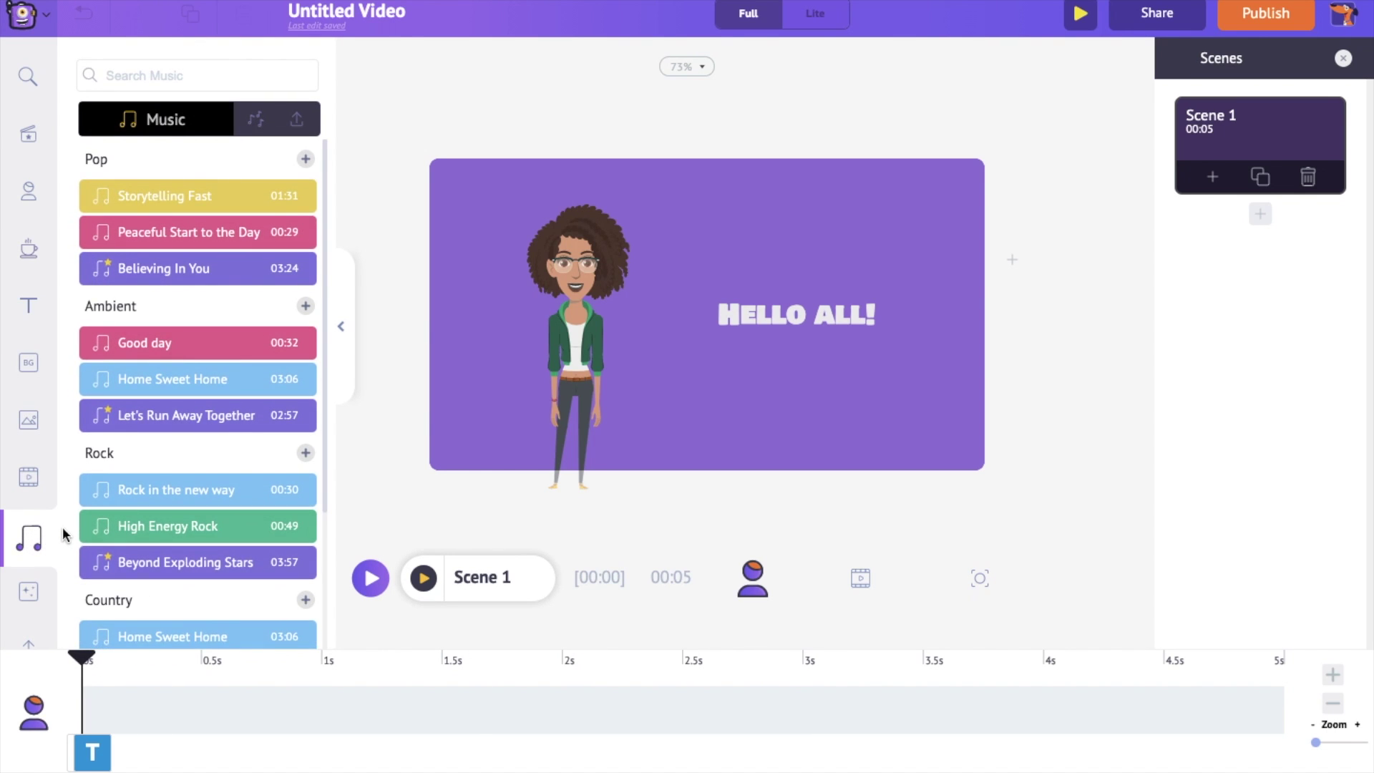
{"action": "scroll", "coordinate": [77, 533], "scroll_direction": "down", "scroll_amount": 15}
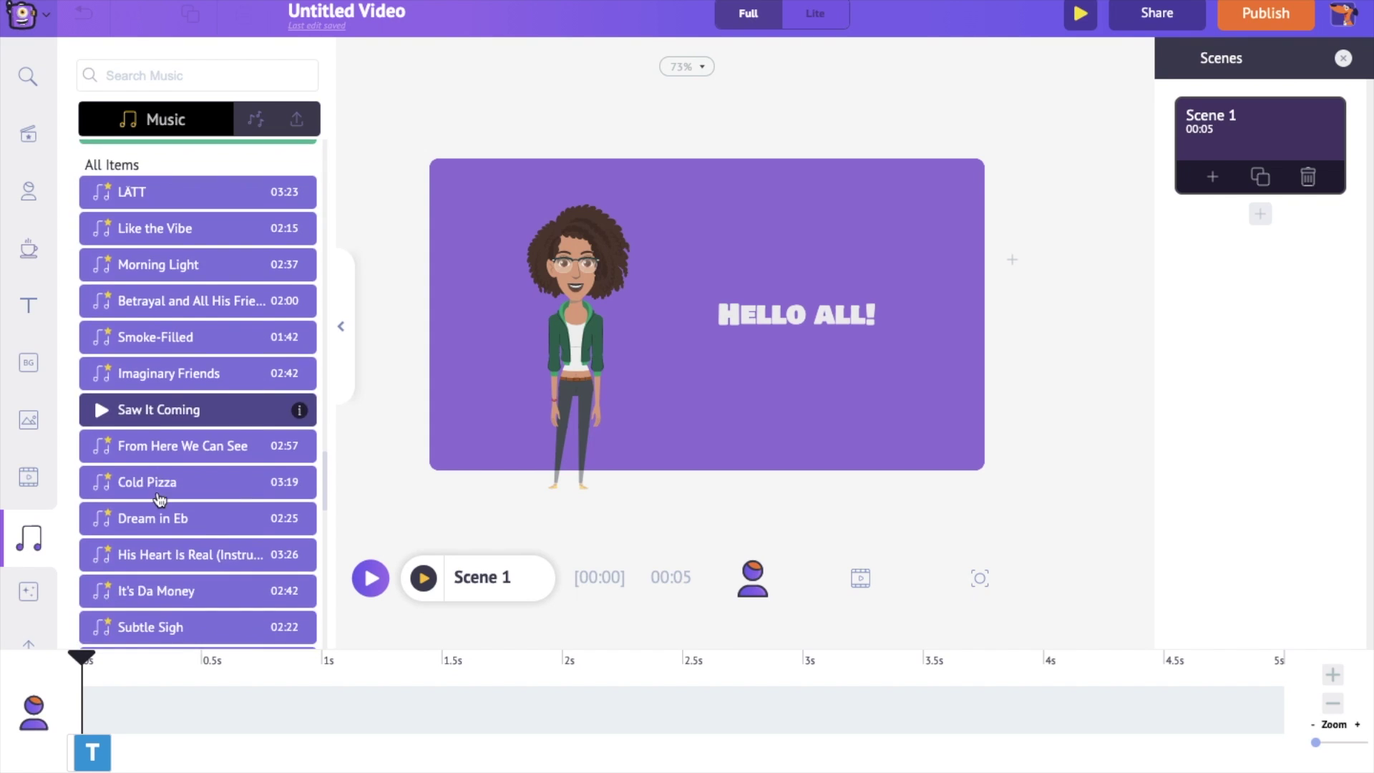
{"action": "scroll", "coordinate": [158, 502], "scroll_direction": "down", "scroll_amount": 7}
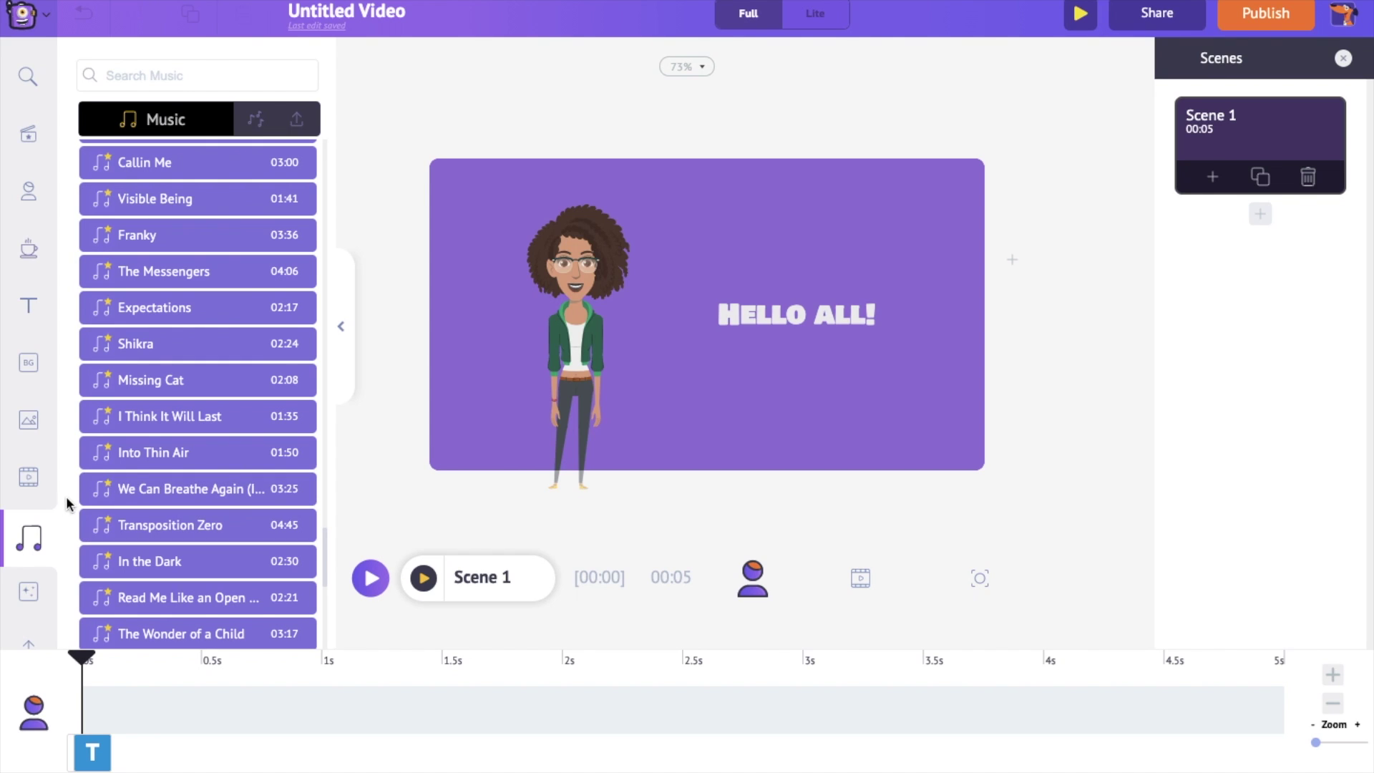
{"action": "left_click", "coordinate": [171, 489]}
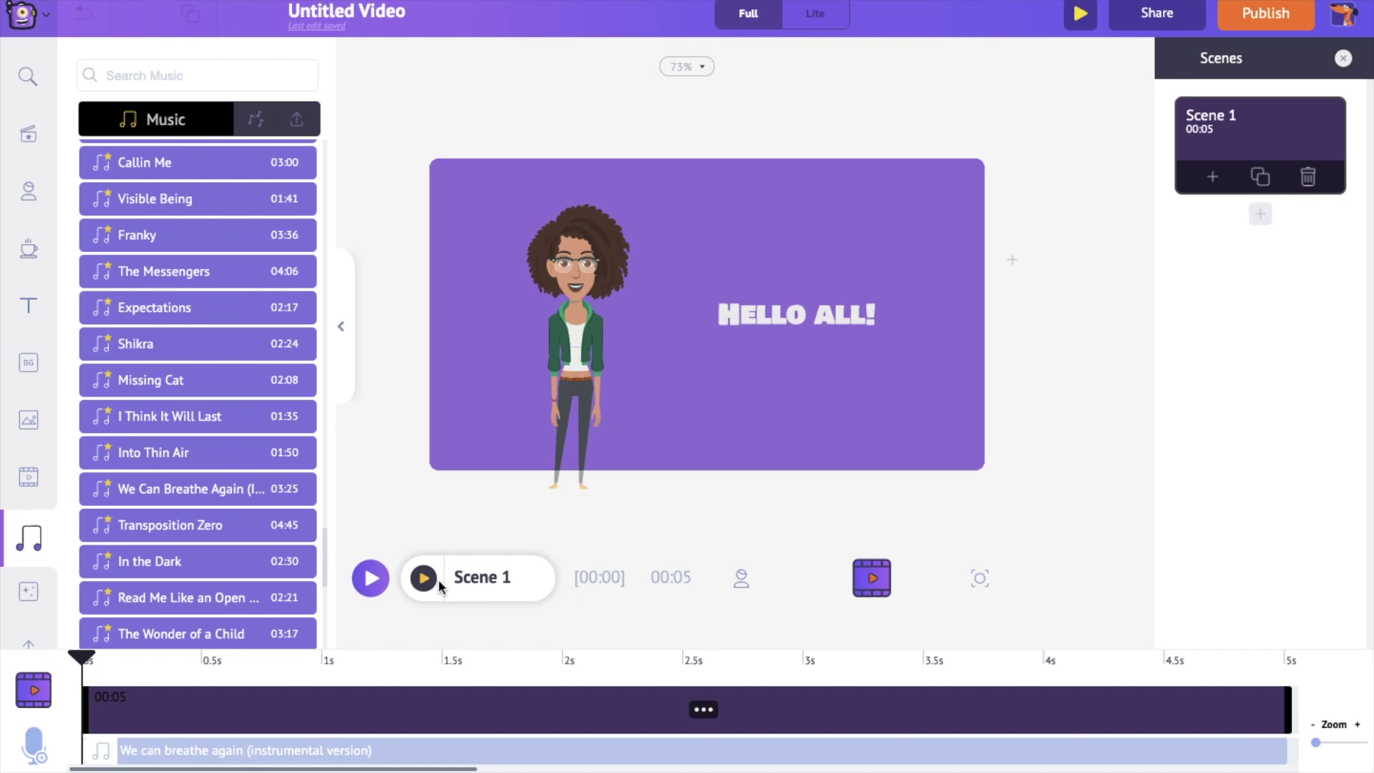
{"action": "left_click", "coordinate": [199, 752]}
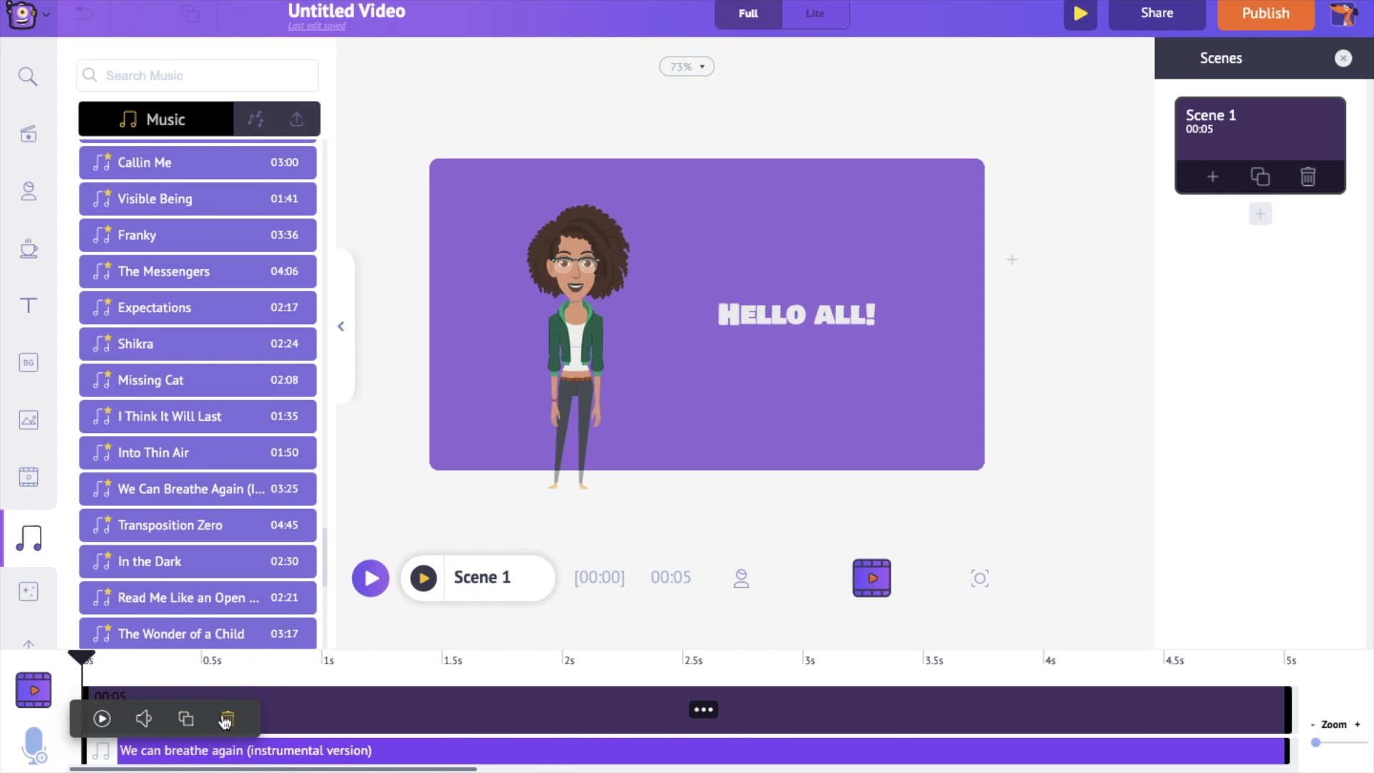
{"action": "left_click", "coordinate": [423, 580]}
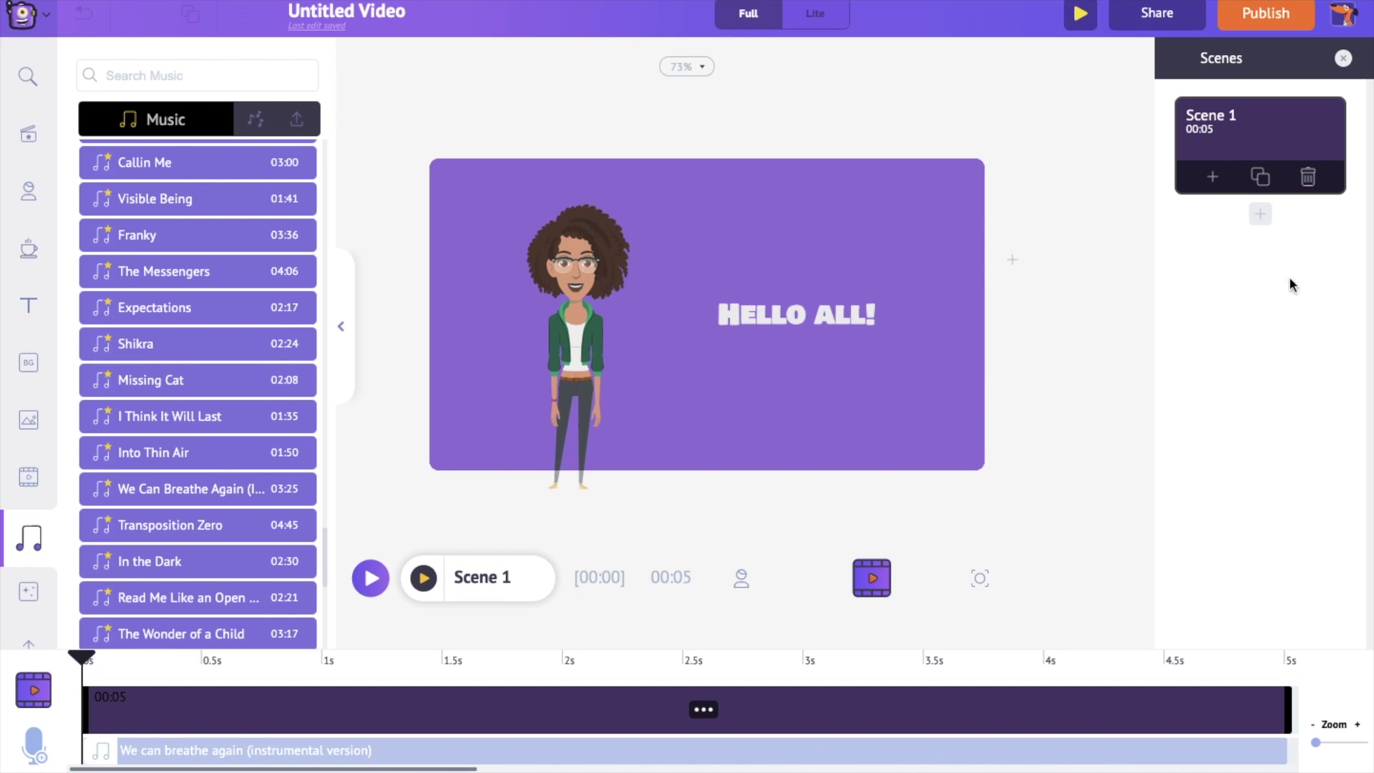
Choose Download Video from the Publish menu to reach the HD 720p mp4 options
{"action": "left_click", "coordinate": [1262, 24]}
{"action": "left_click", "coordinate": [1097, 120]}
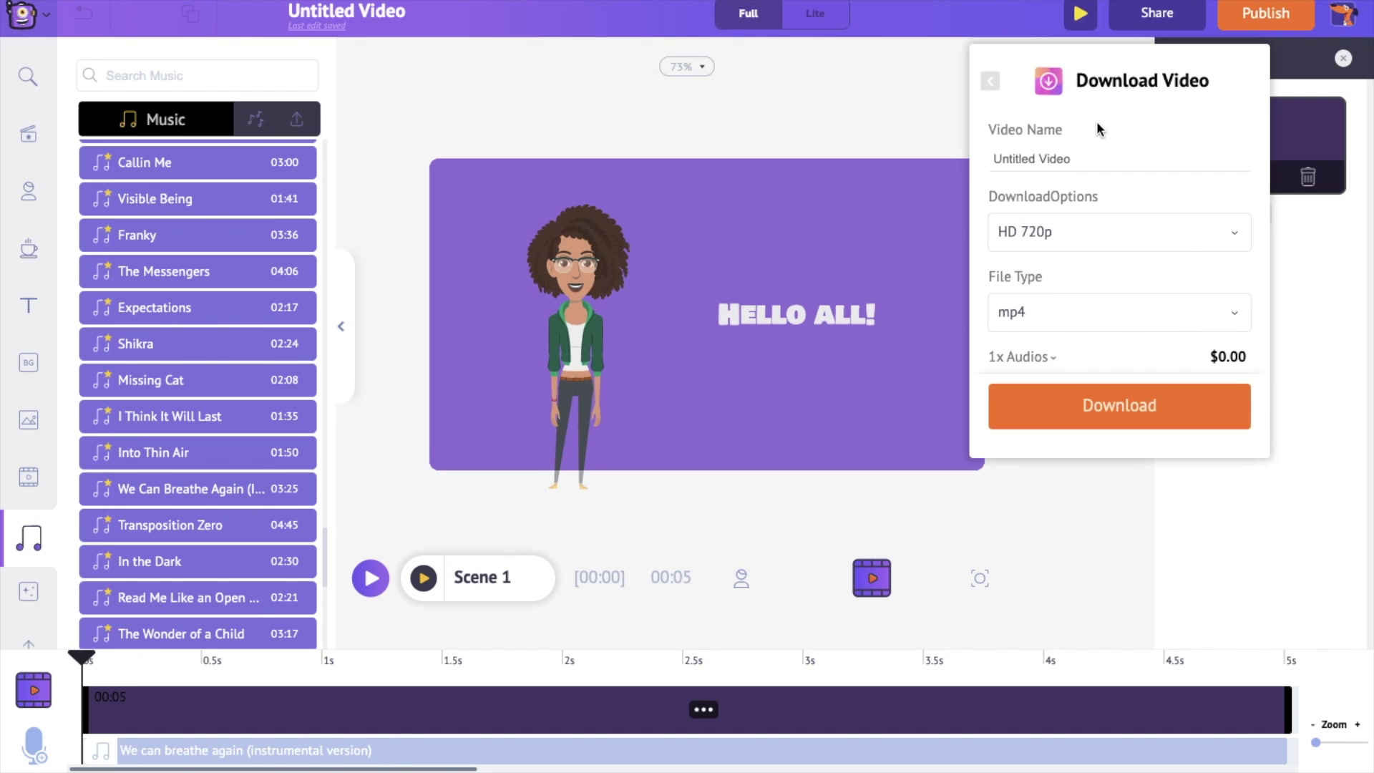